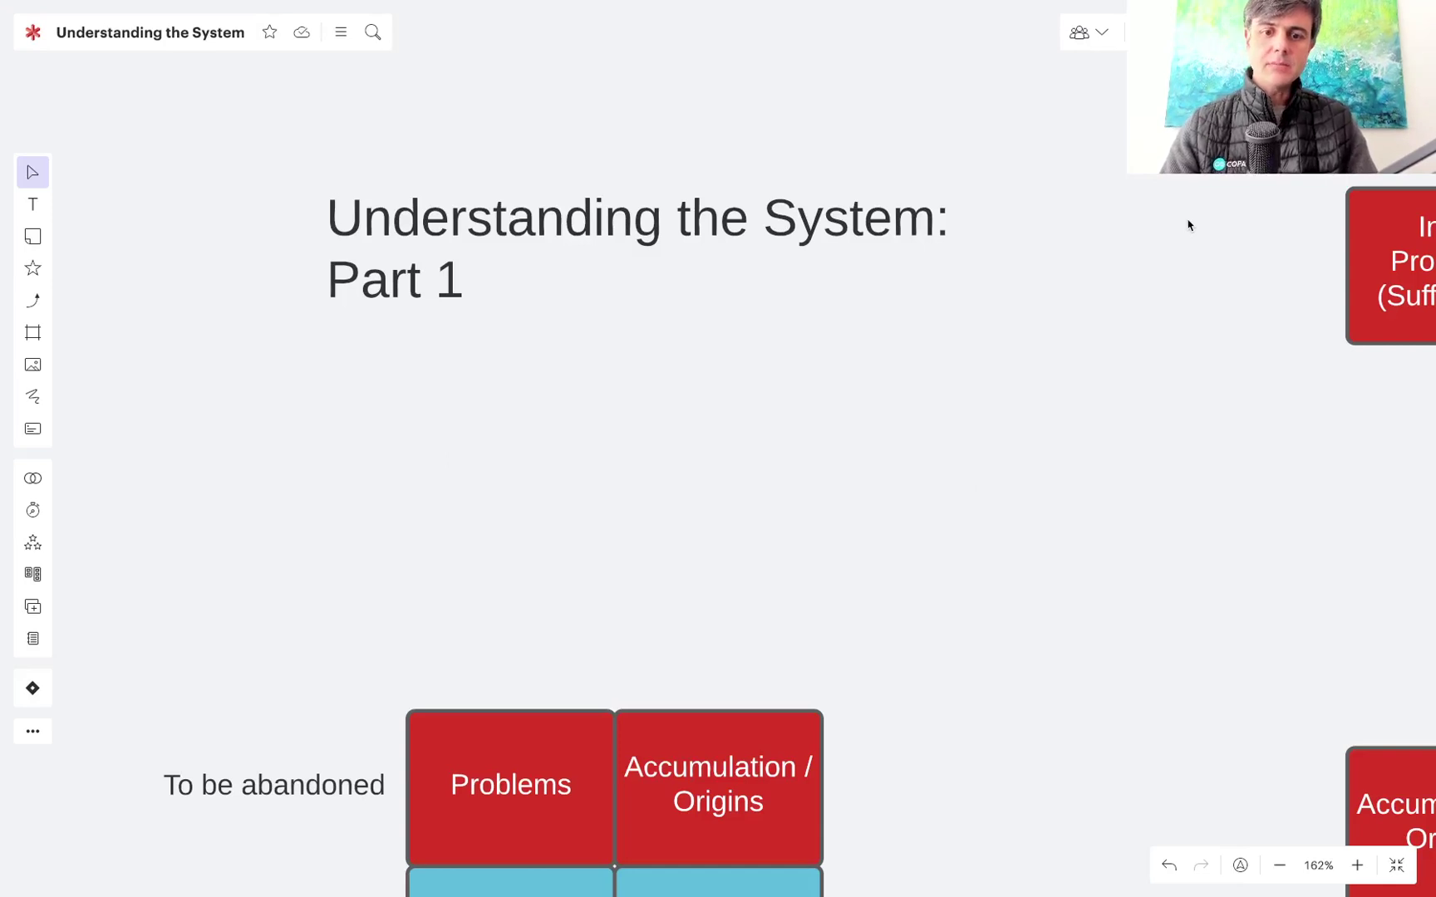
# - Pan around the board and return to the Part 1 grid overview
pyautogui.scroll(-5, 1188, 224)
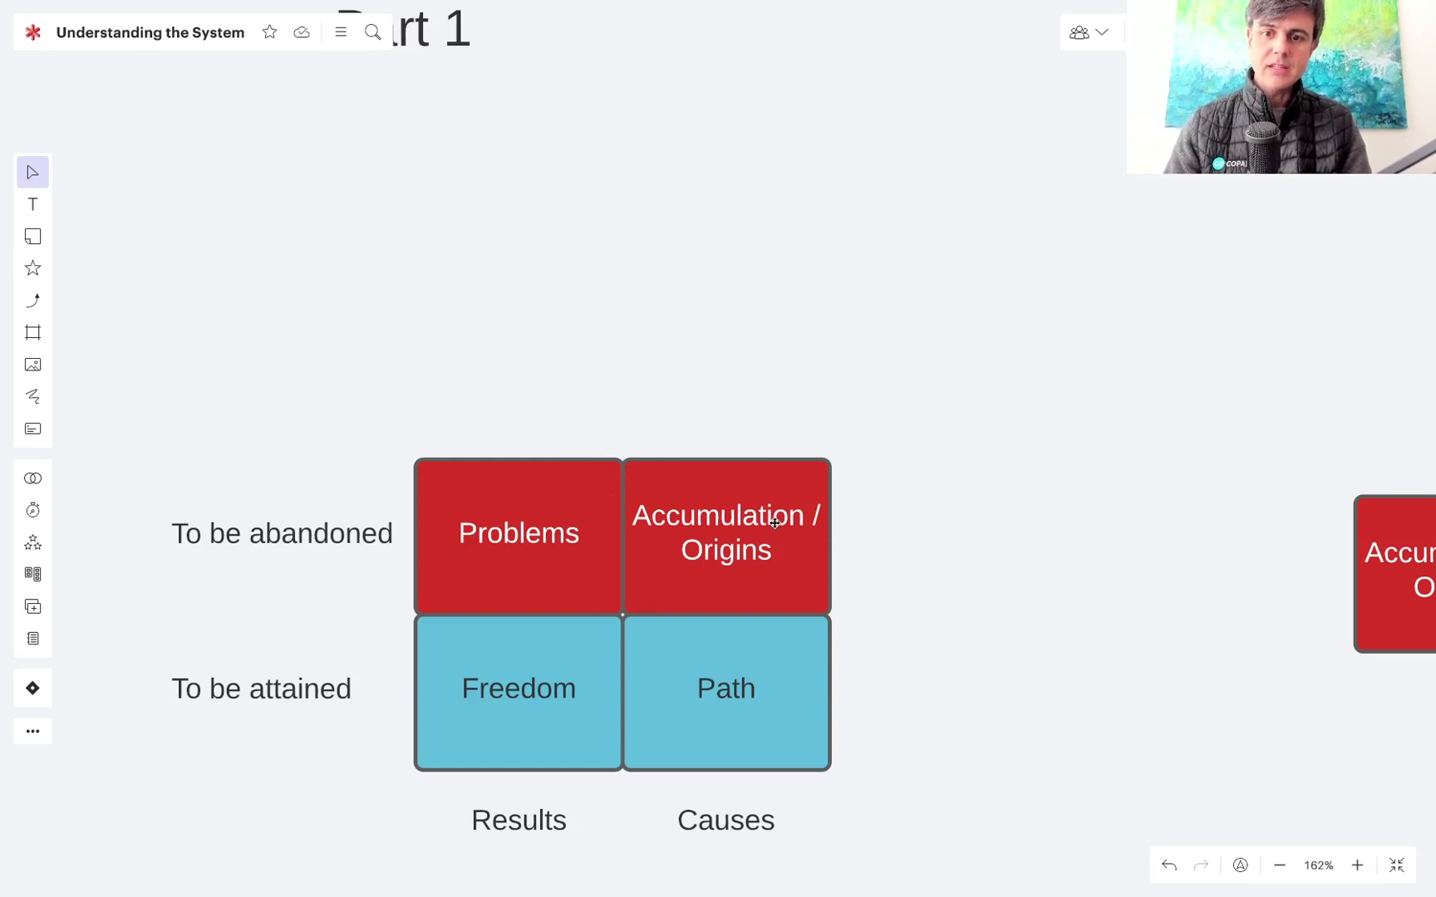
pyautogui.hscroll(5, 1101, 509)
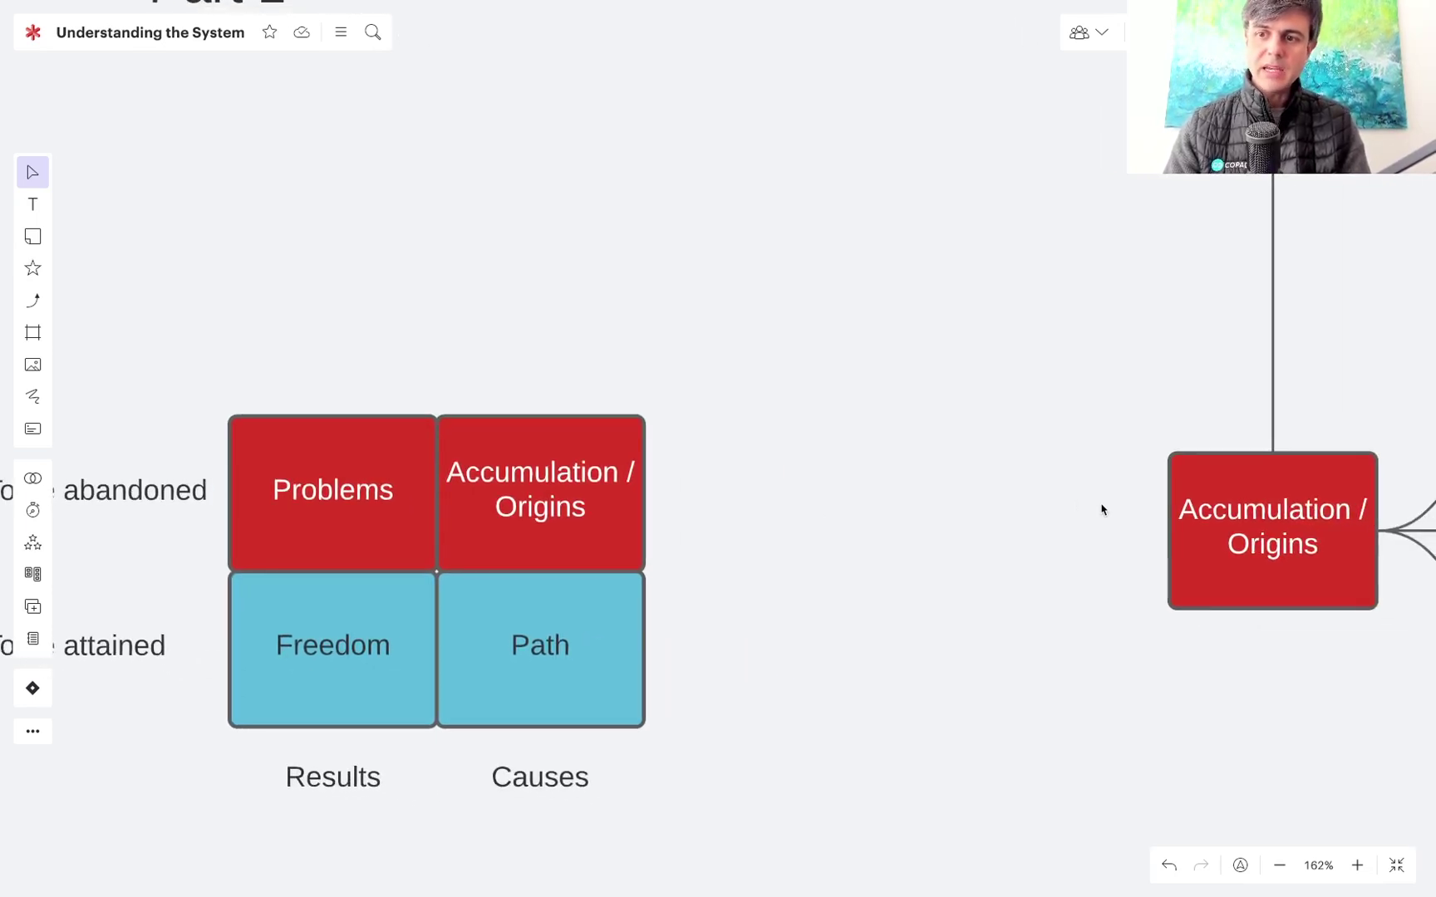
pyautogui.scroll(5, 1101, 510)
pyautogui.hscroll(5, 1101, 509)
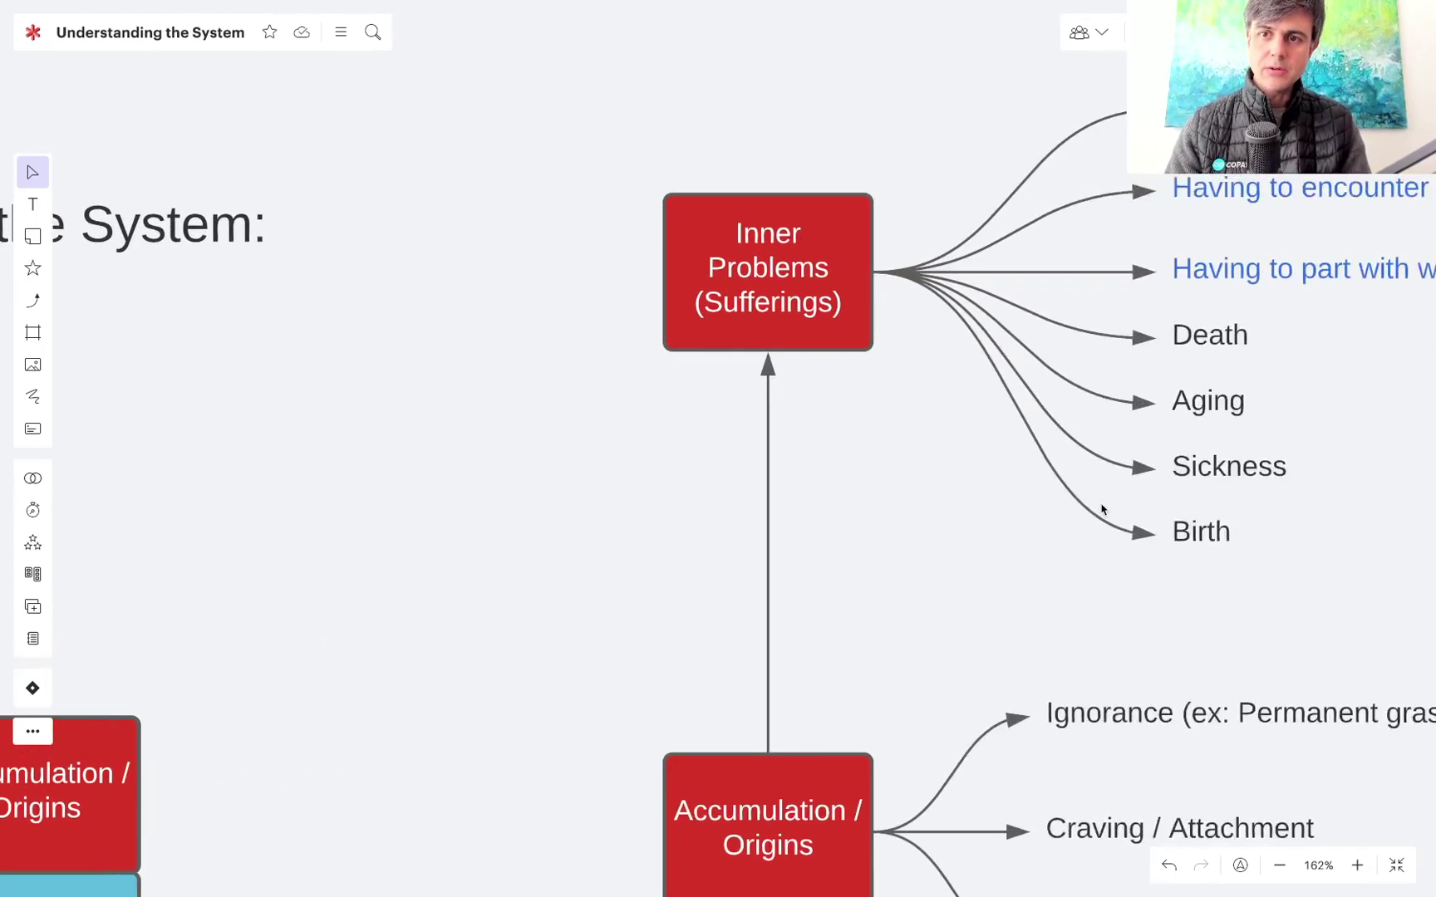
pyautogui.hscroll(5, 1101, 510)
pyautogui.scroll(-2, 1101, 509)
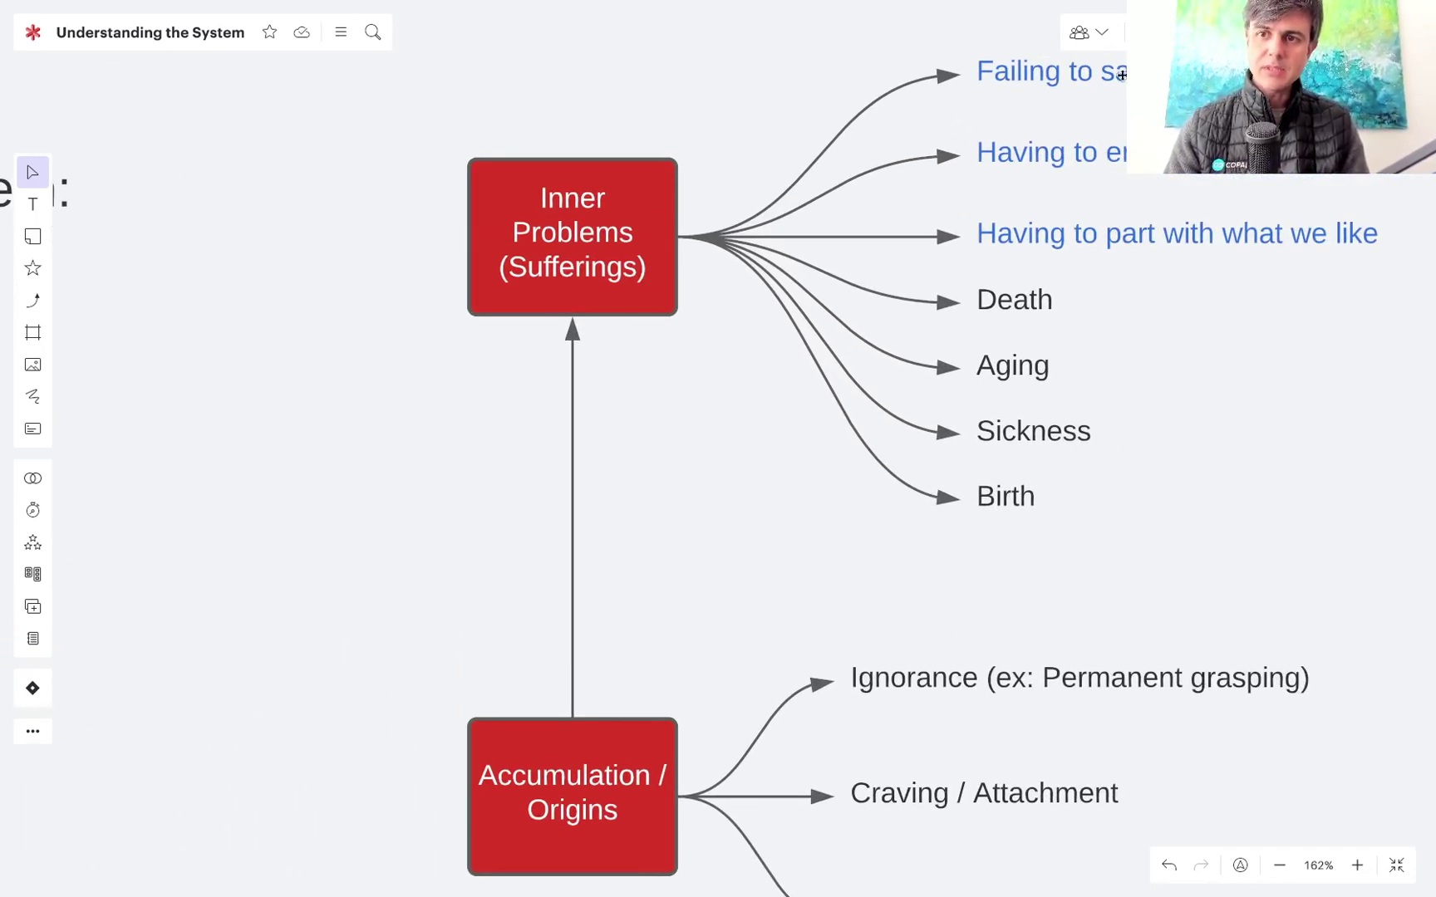
pyautogui.hscroll(3, 1118, 195)
pyautogui.scroll(1, 1119, 195)
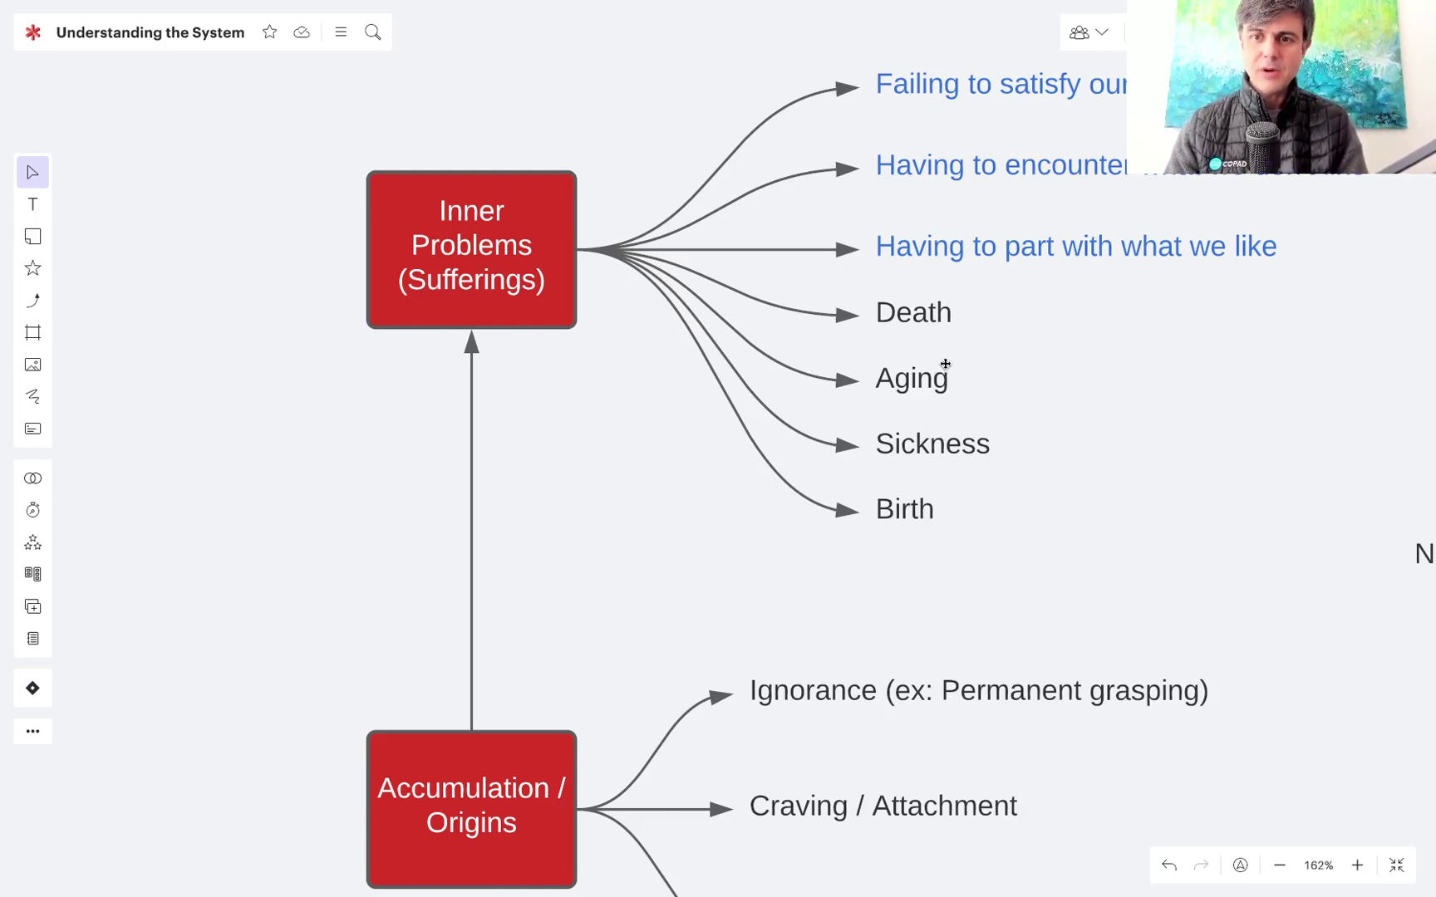
pyautogui.scroll(-5, 894, 659)
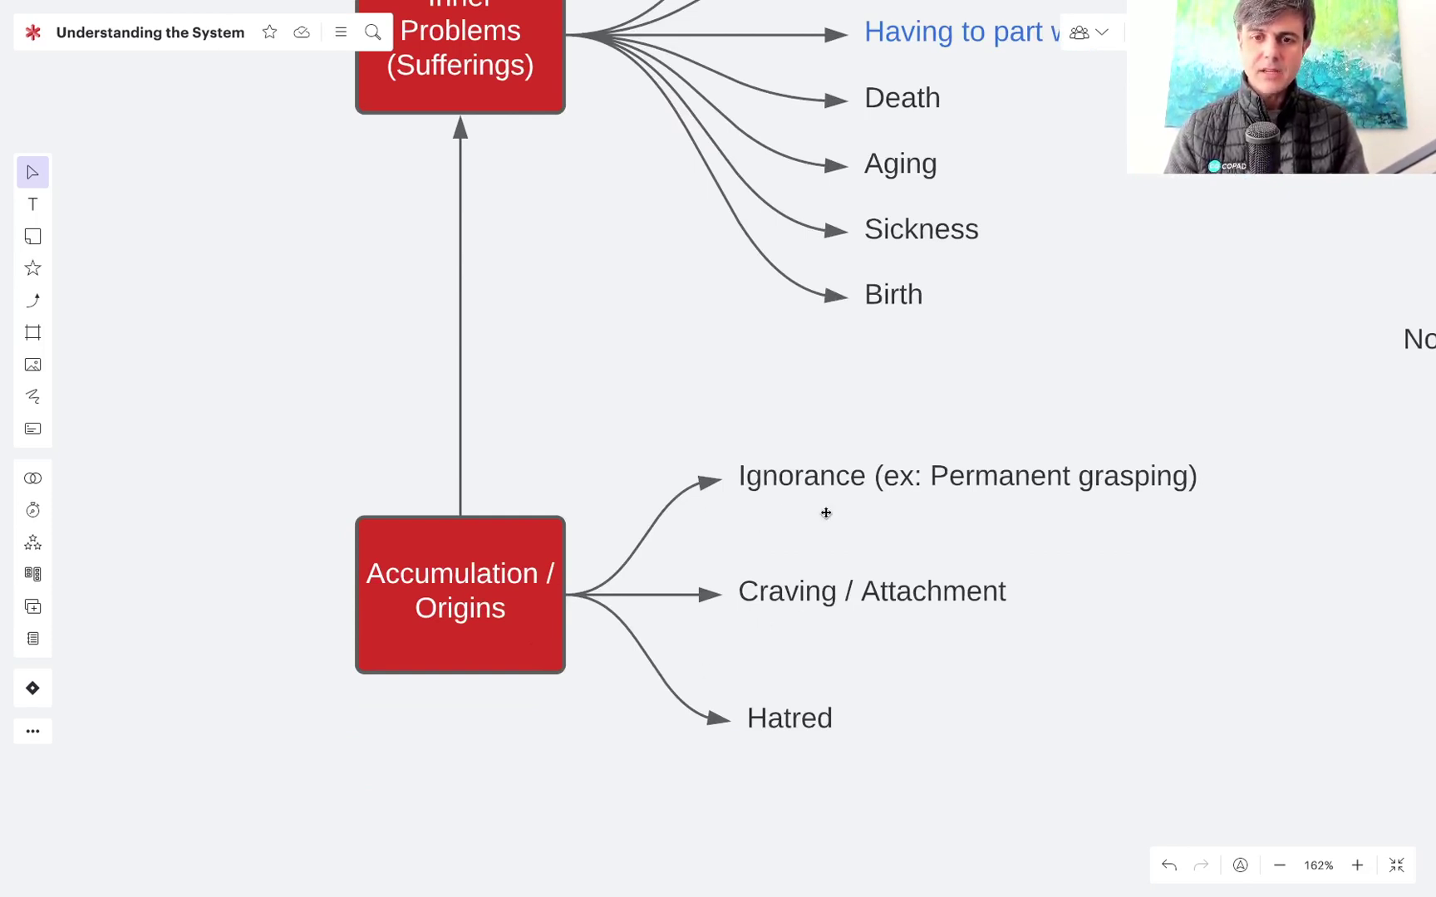
pyautogui.scroll(2, 826, 512)
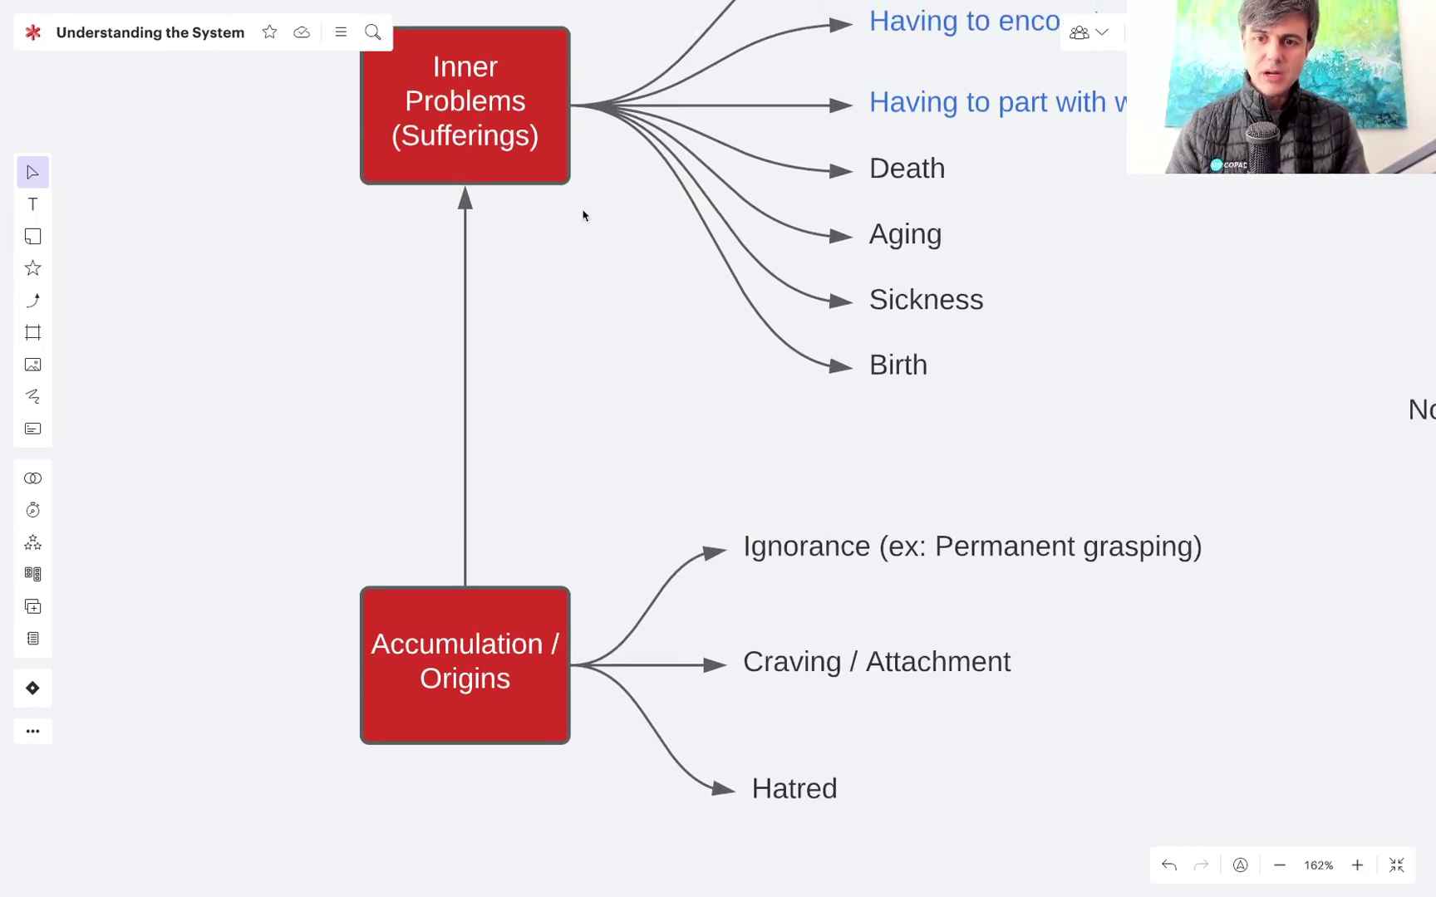
pyautogui.press('Left')
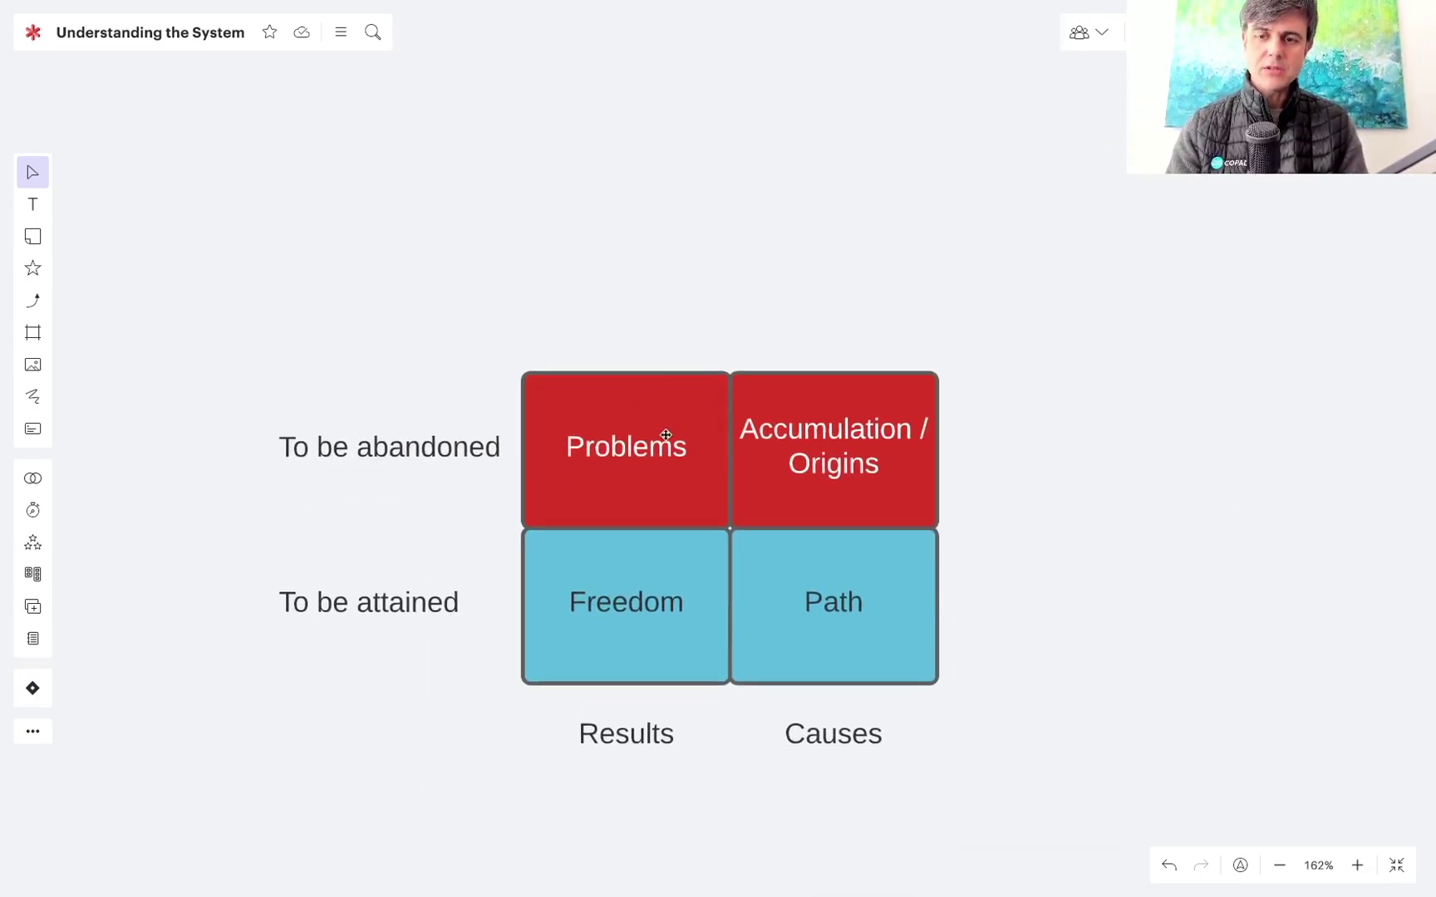
pyautogui.scroll(5, 666, 435)
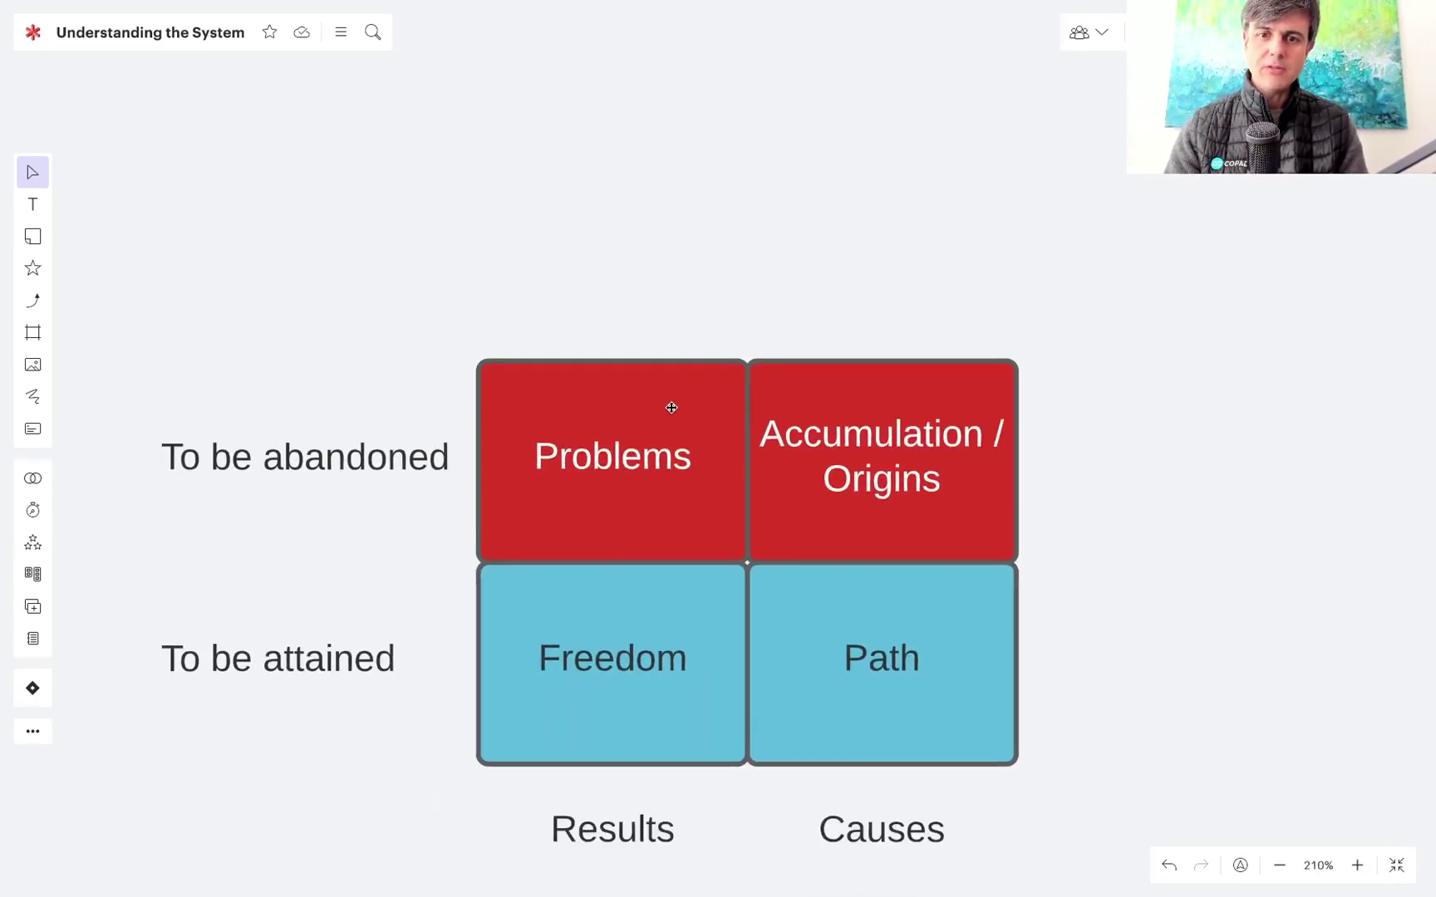
pyautogui.scroll(-3, 671, 408)
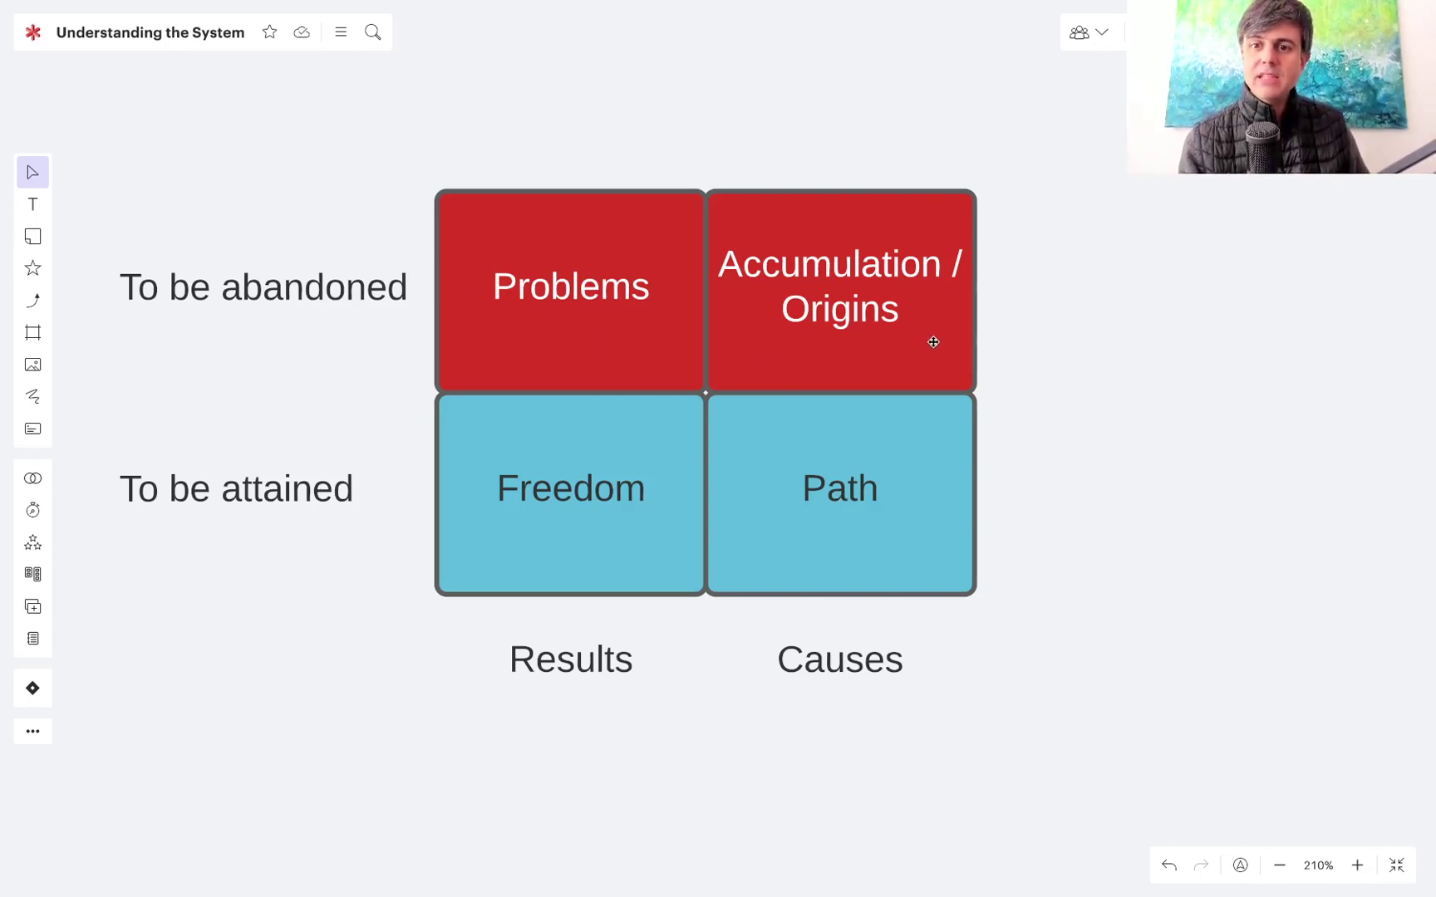
pyautogui.scroll(-2, 770, 522)
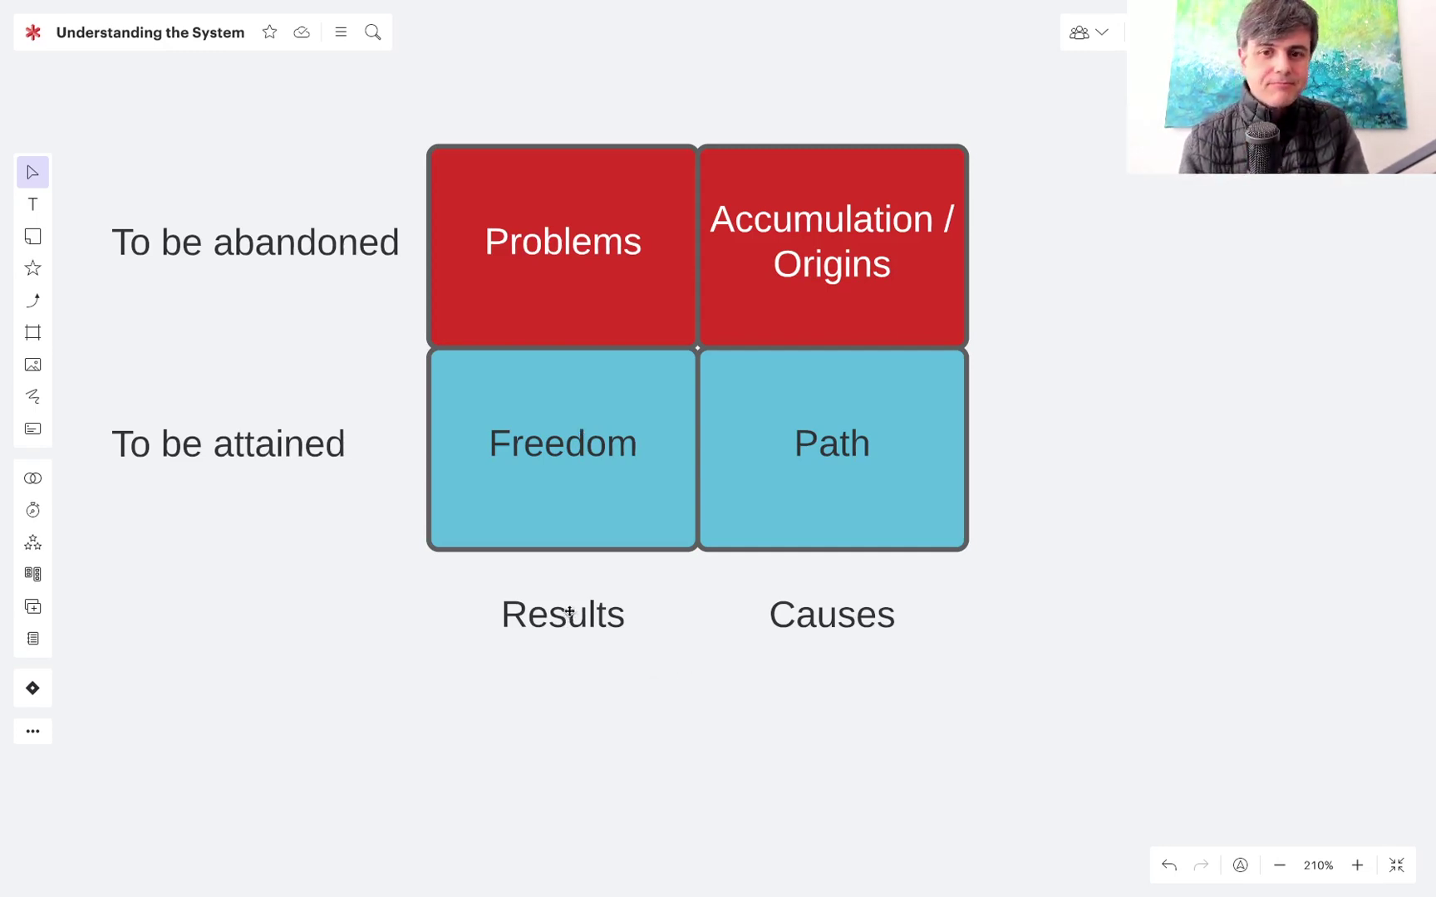
# - Place a copy of the Freedom card below and to the left of the grid
pyautogui.click(504, 462)
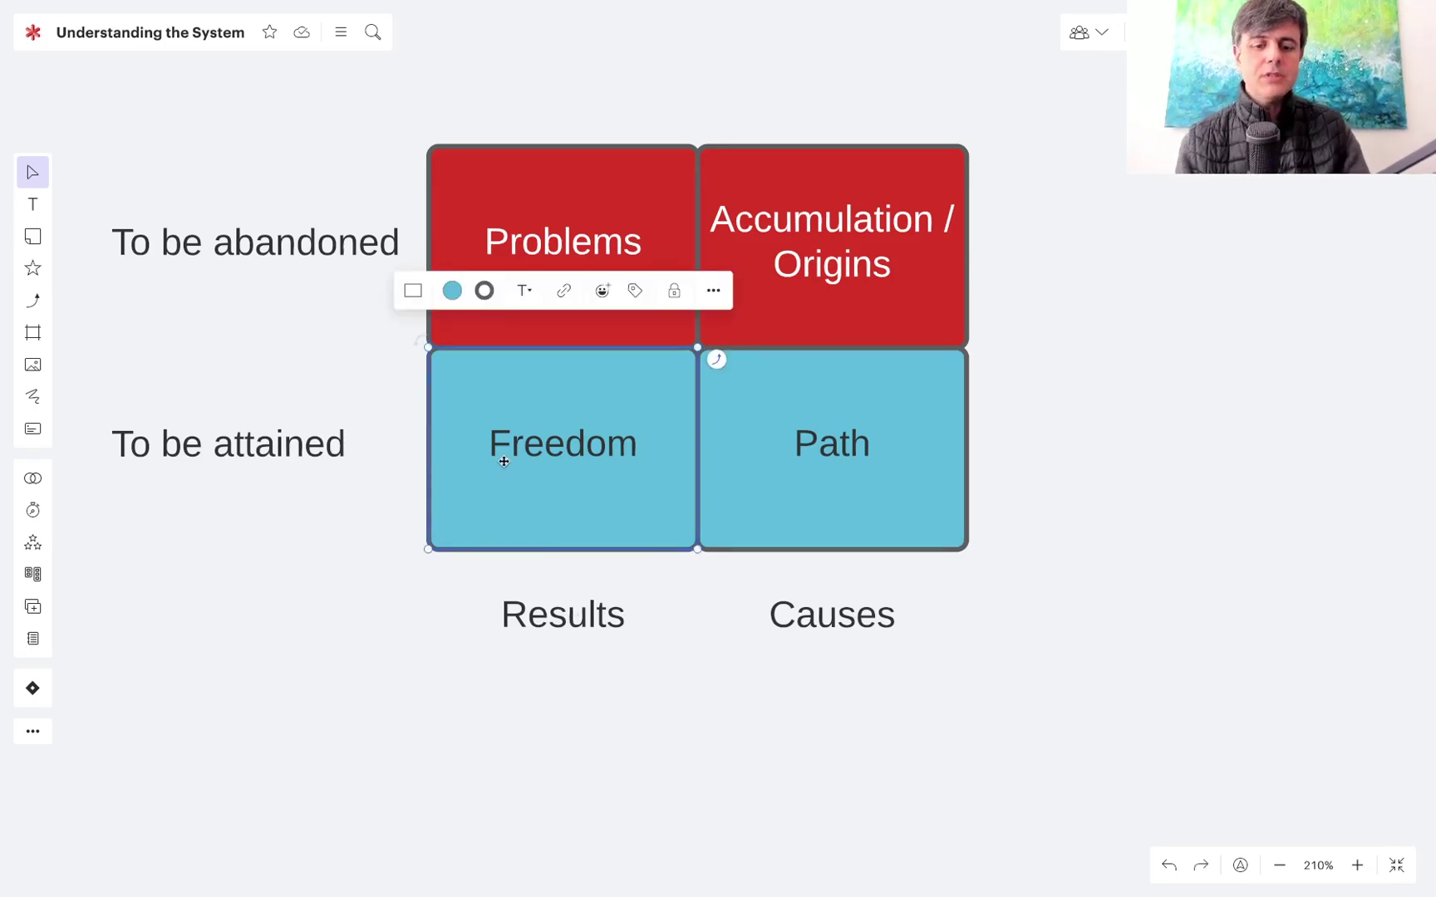
pyautogui.moveTo(504, 462); pyautogui.dragTo(1202, 661)
pyautogui.hscroll(3, 1205, 662)
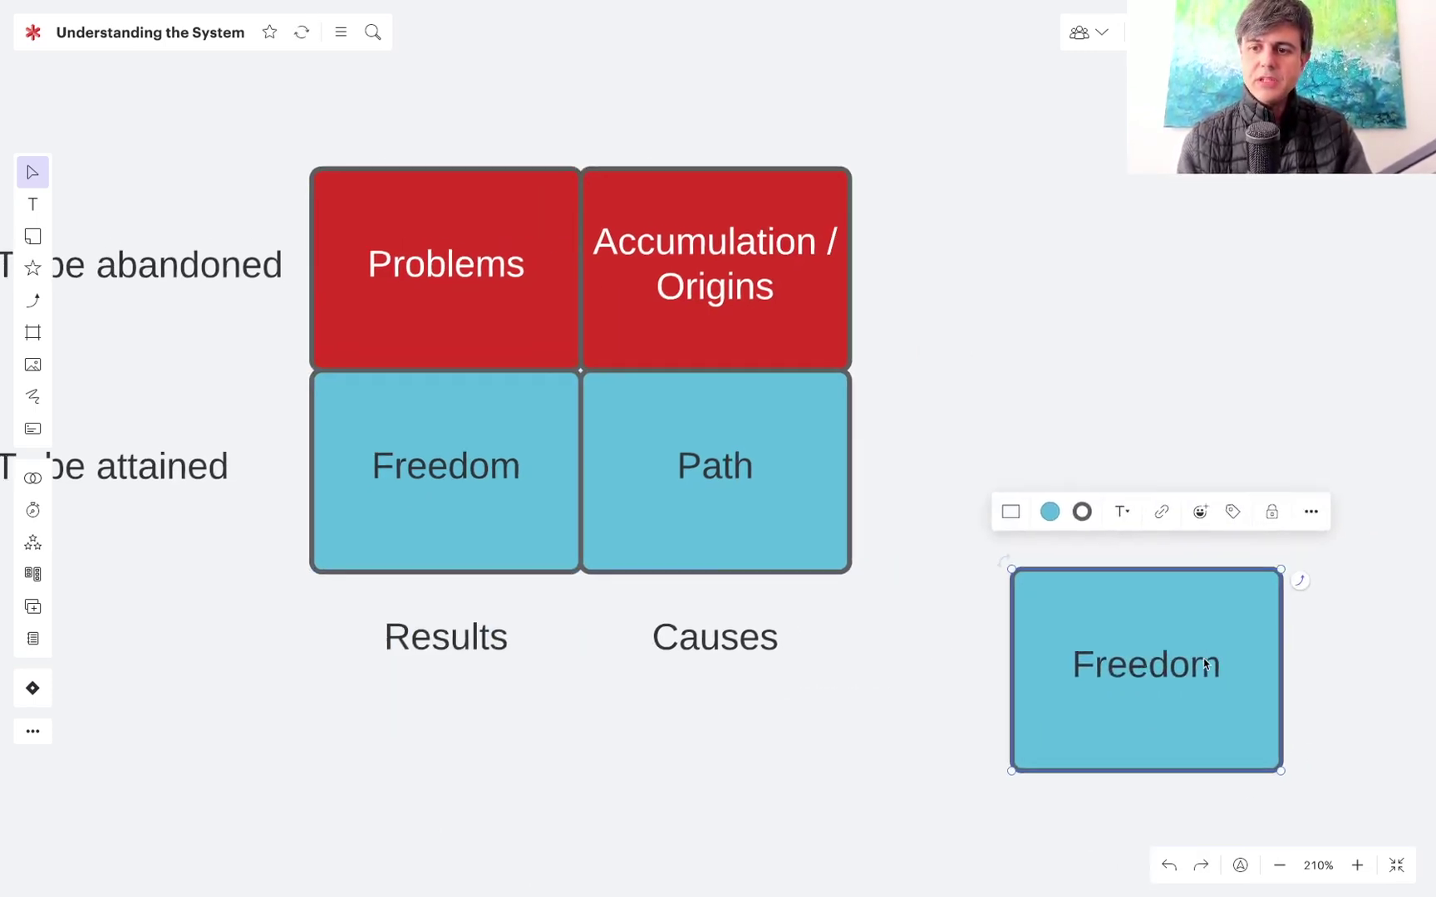
pyautogui.scroll(-5, 1205, 663)
pyautogui.moveTo(1214, 515); pyautogui.dragTo(315, 699)
pyautogui.scroll(-3, 315, 698)
pyautogui.hscroll(-5, 314, 699)
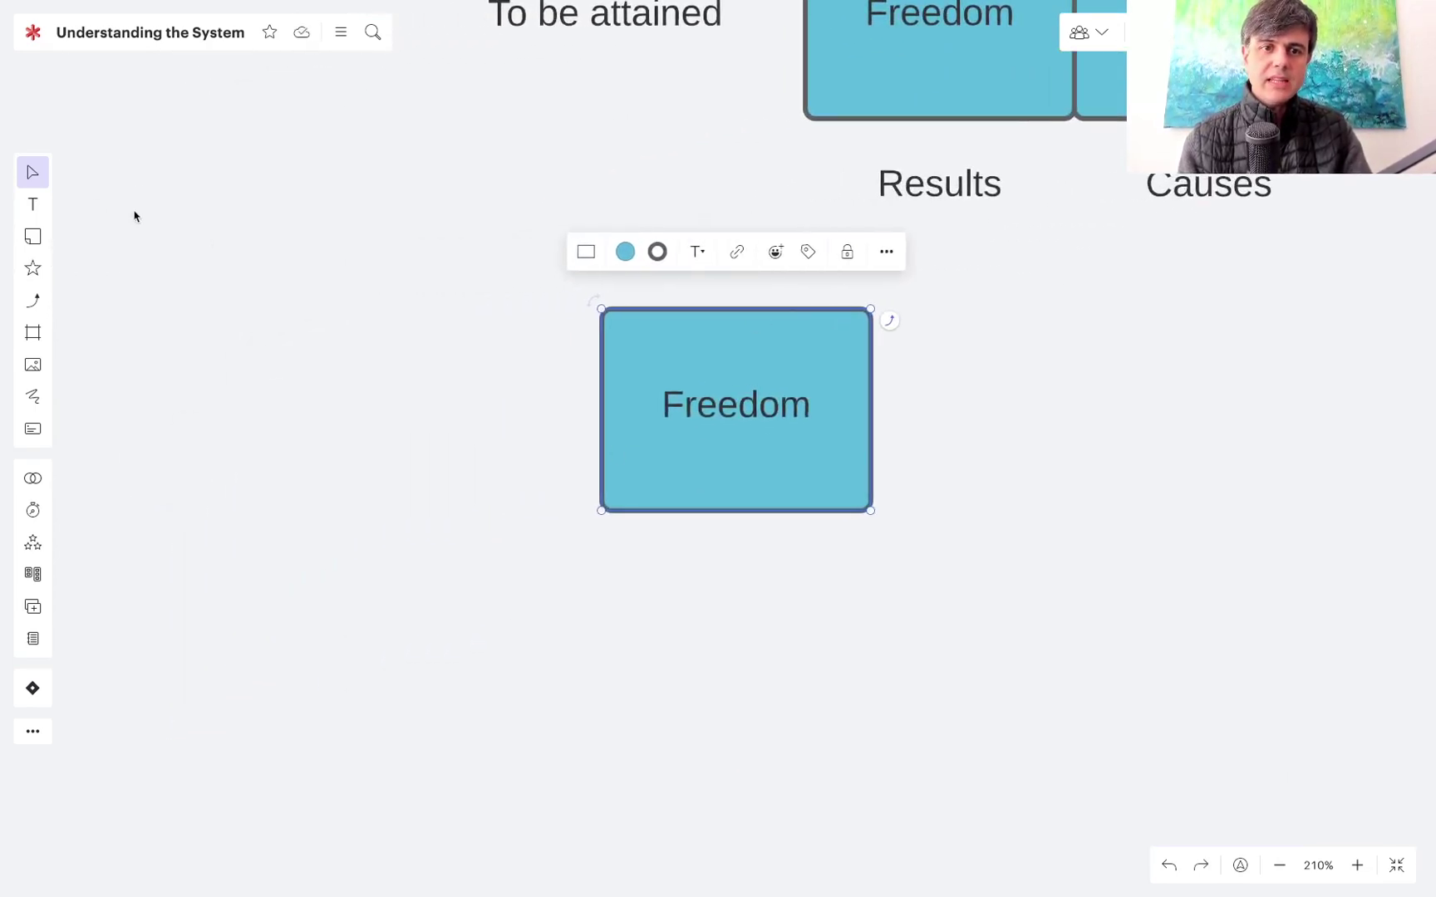
# - Add a 'Temporary' text label to the right of the Freedom copy
pyautogui.moveTo(33, 206); pyautogui.dragTo(1074, 446)
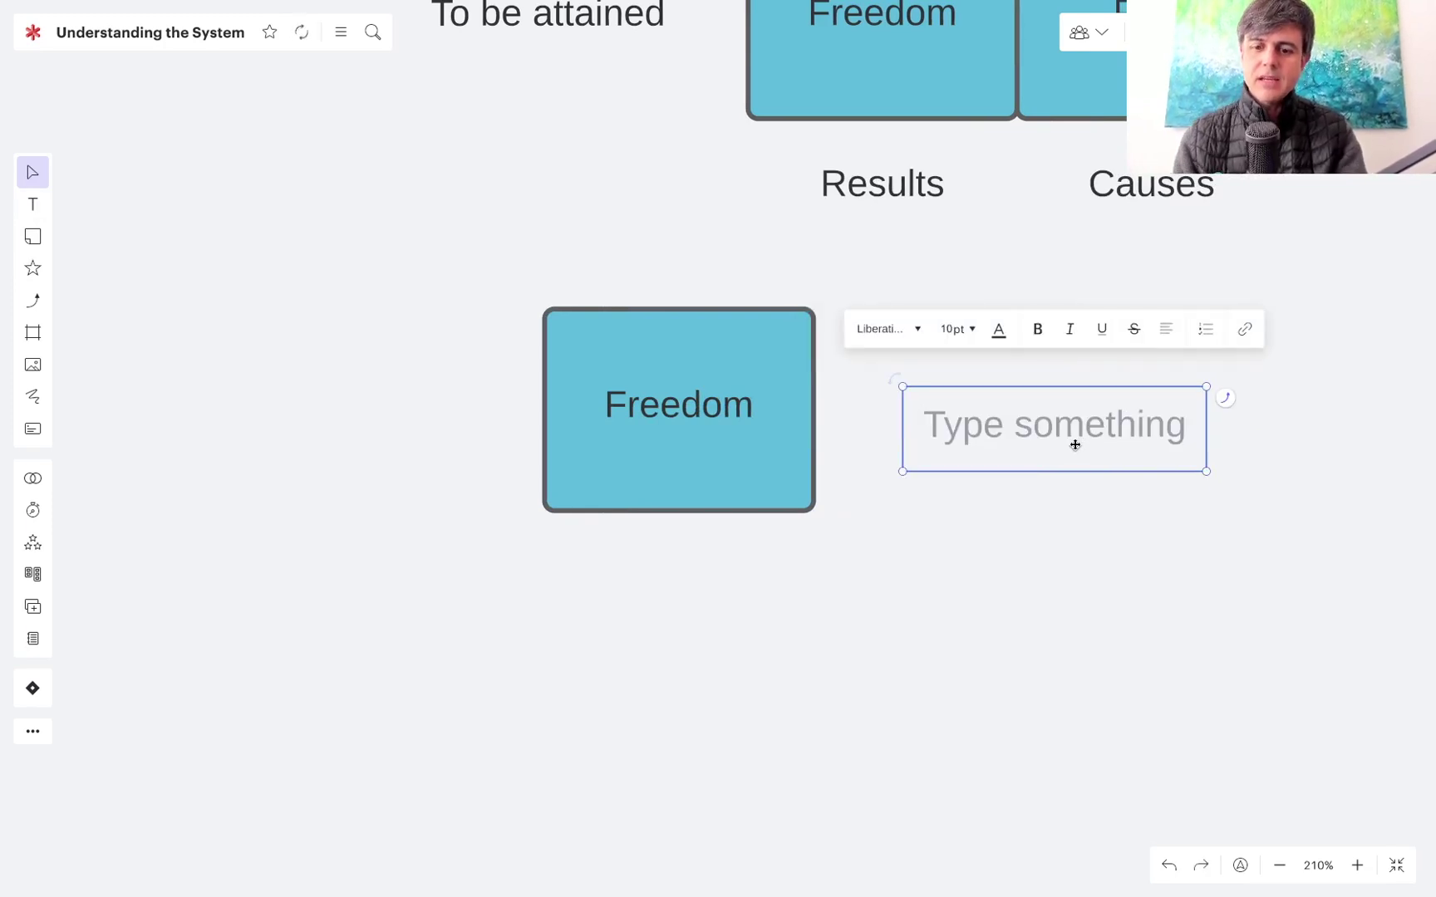
pyautogui.write('Temporary')
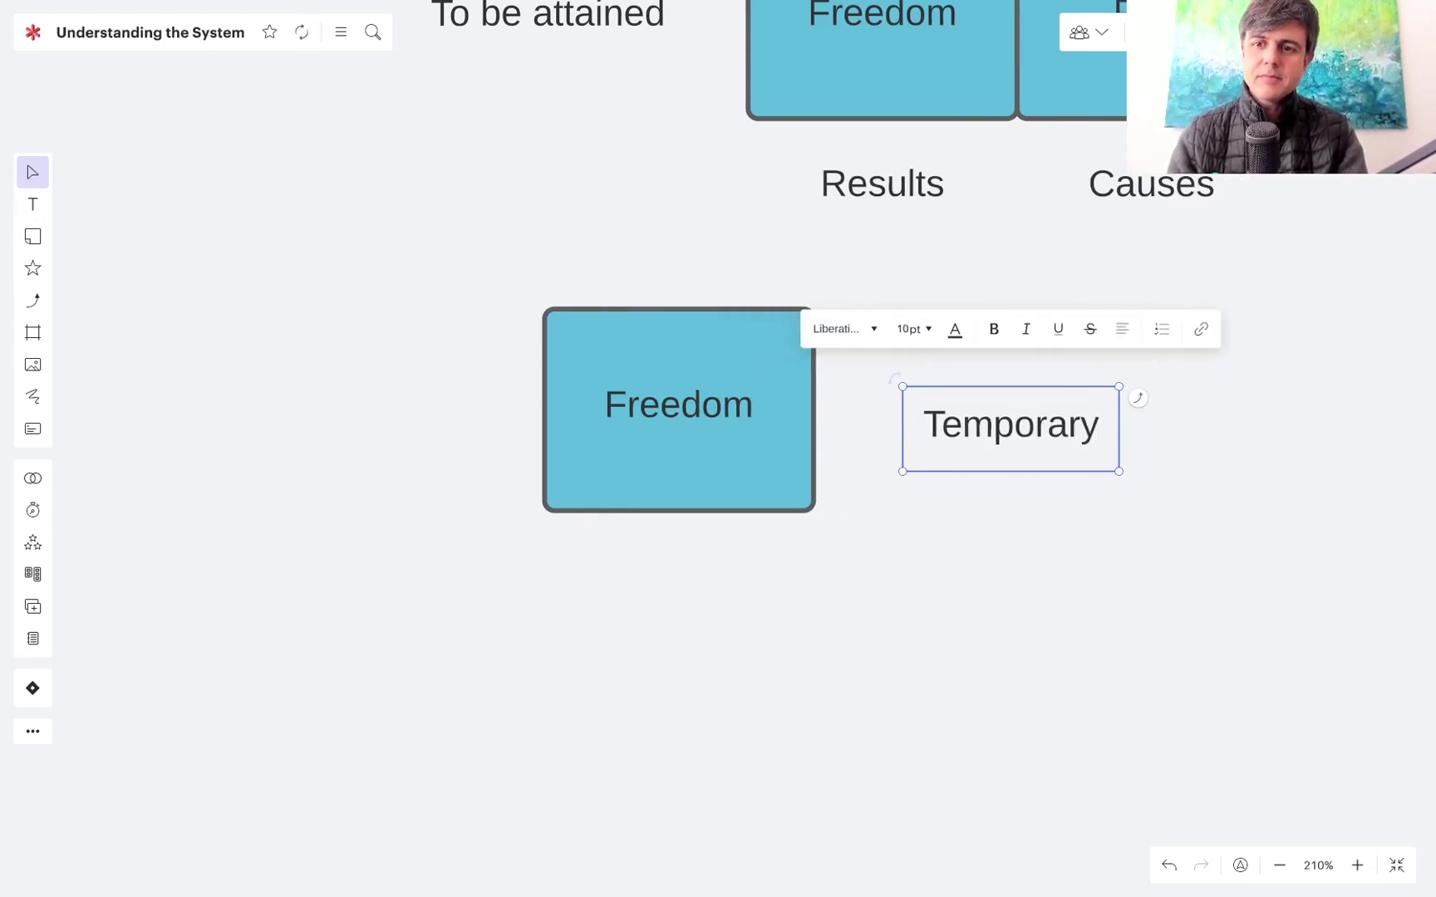
pyautogui.moveTo(1069, 435); pyautogui.dragTo(1119, 436)
pyautogui.click(1056, 430)
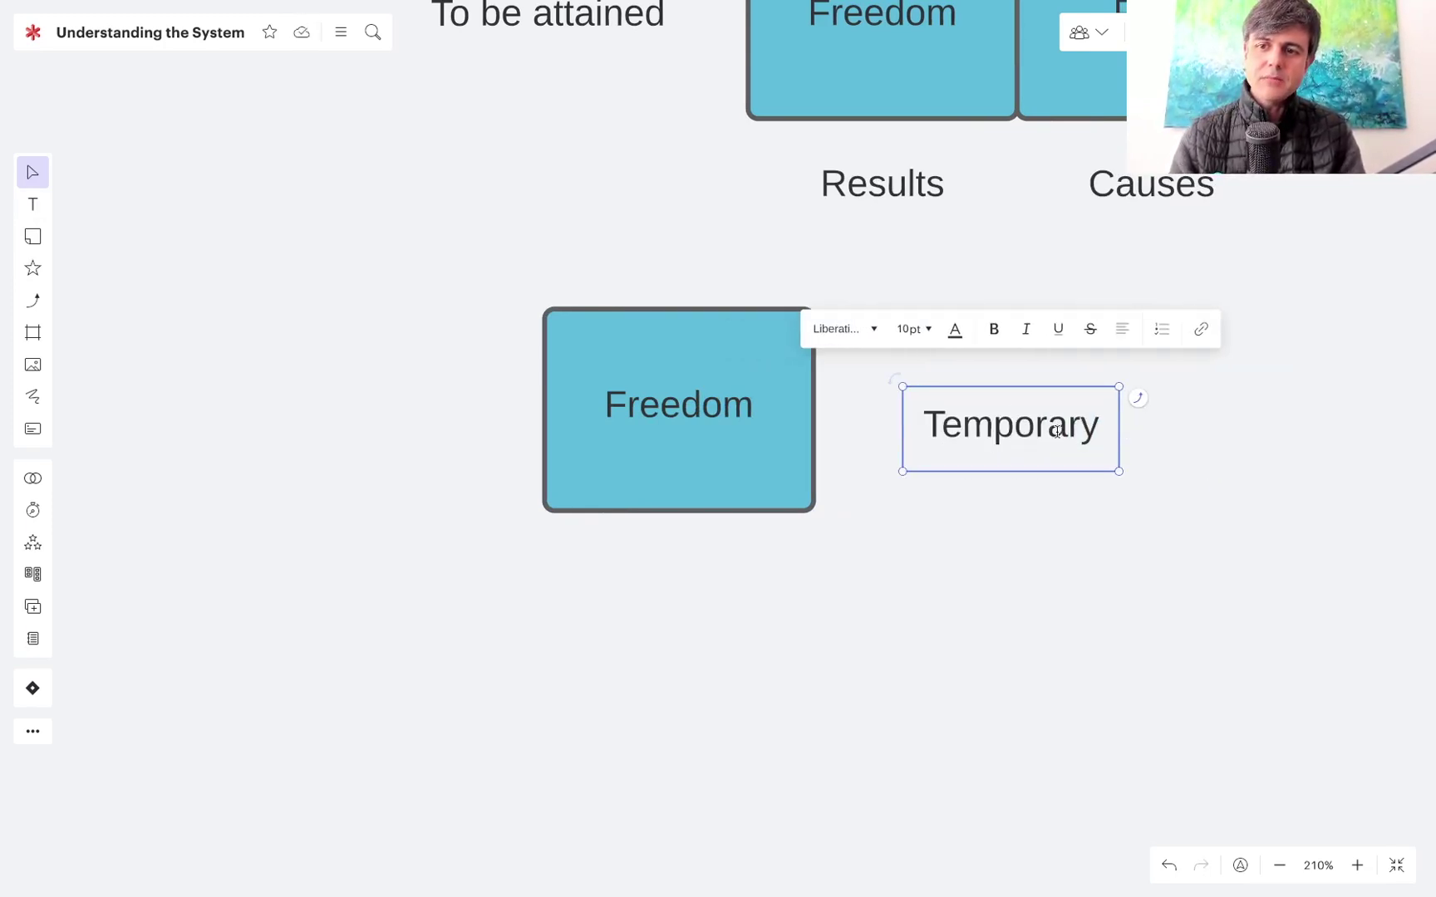
pyautogui.click(1022, 536)
pyautogui.moveTo(1008, 420); pyautogui.dragTo(1123, 418)
# - Draw an arrow from the Freedom copy to the Temporary label
pyautogui.click(681, 381)
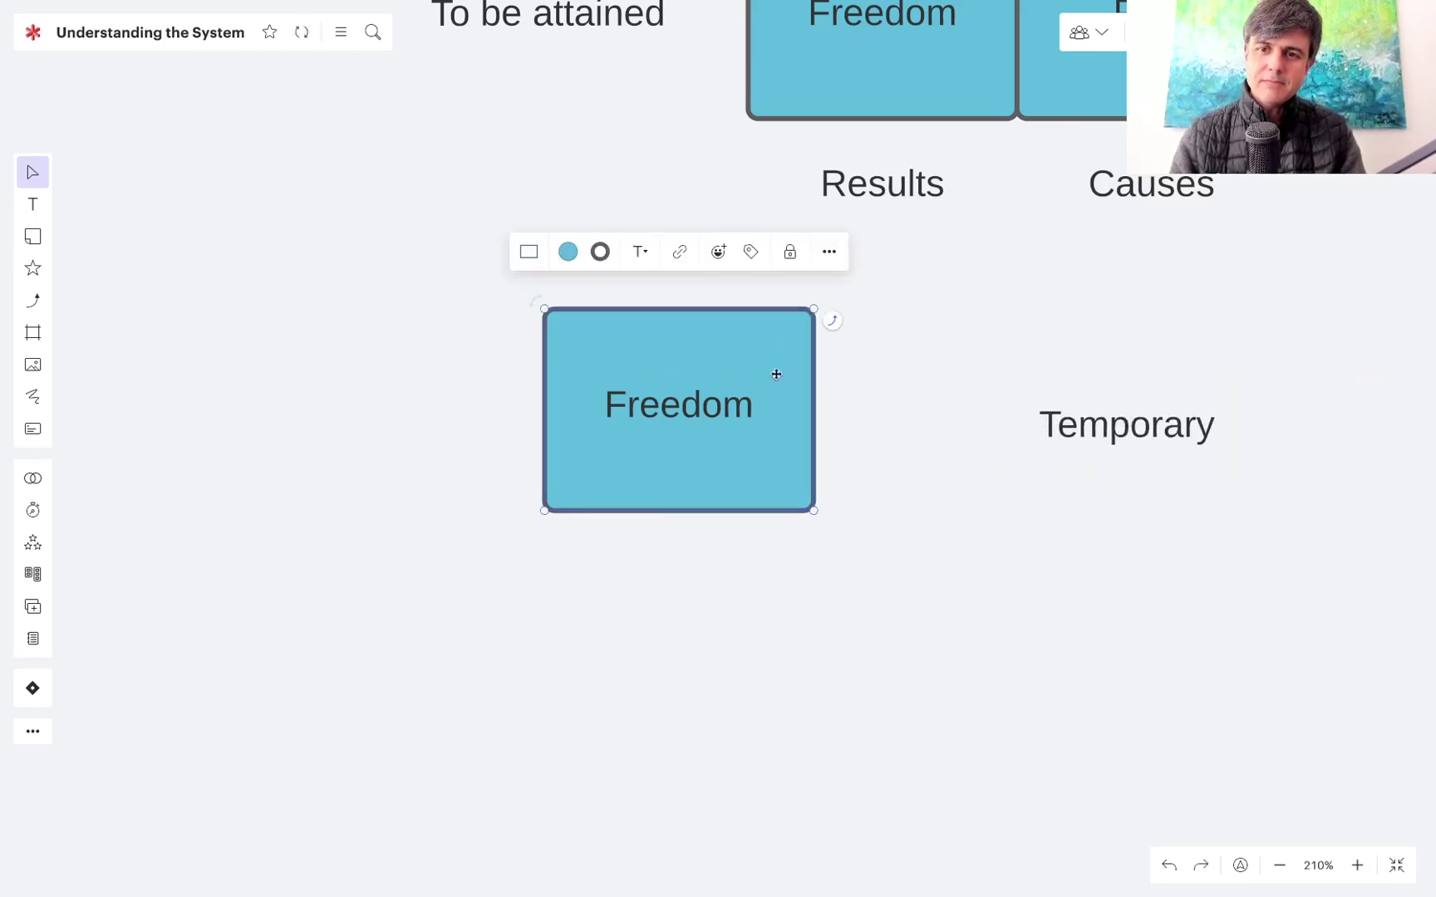
pyautogui.moveTo(836, 321)
pyautogui.mouseDown()
pyautogui.moveTo(1020, 388)
pyautogui.moveTo(1071, 424)
pyautogui.moveTo(1069, 587)
pyautogui.mouseUp()
pyautogui.click(1075, 428)
# - Retype the duplicated label as 'Stable' and draw a second arrow from Freedom to it
pyautogui.doubleClick(1070, 587)
pyautogui.write('Stable')
pyautogui.click(779, 363)
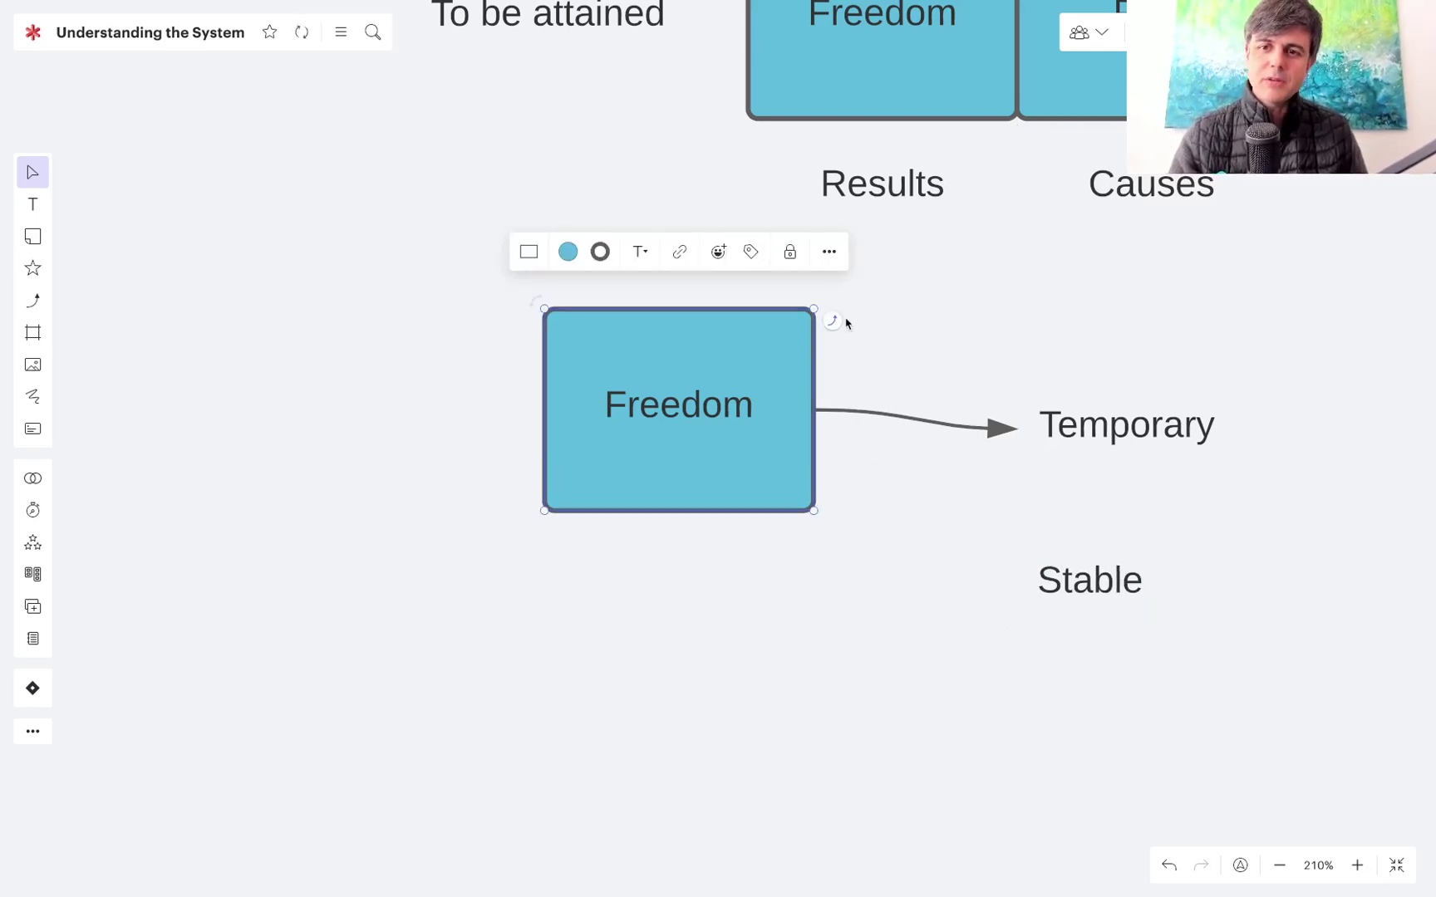
pyautogui.moveTo(832, 321); pyautogui.dragTo(1096, 599)
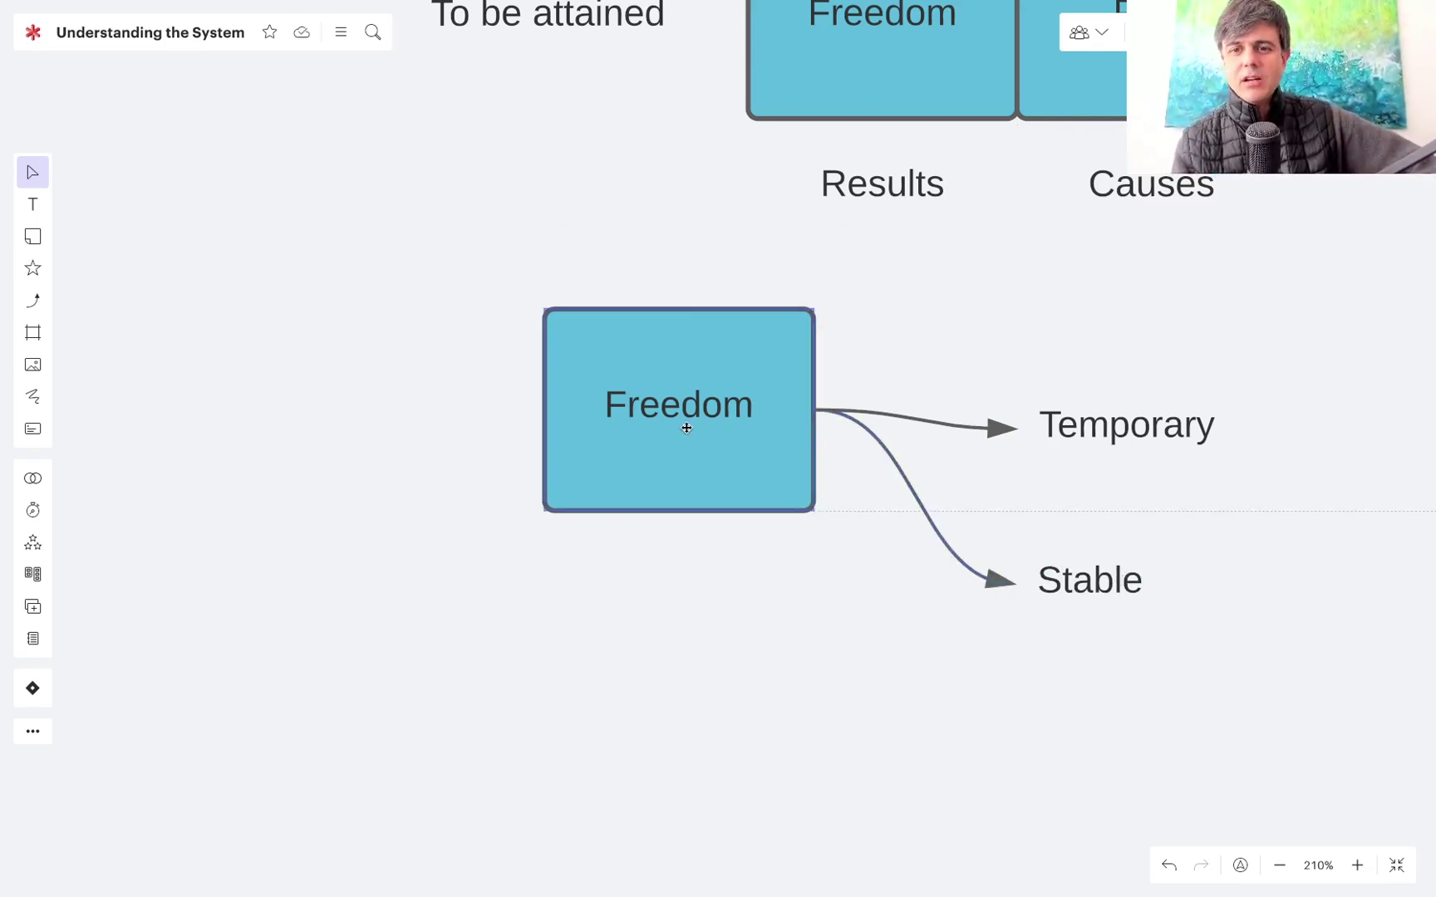
# - Move the Freedom card down so it sits between Temporary and Stable
pyautogui.moveTo(683, 426); pyautogui.dragTo(694, 522)
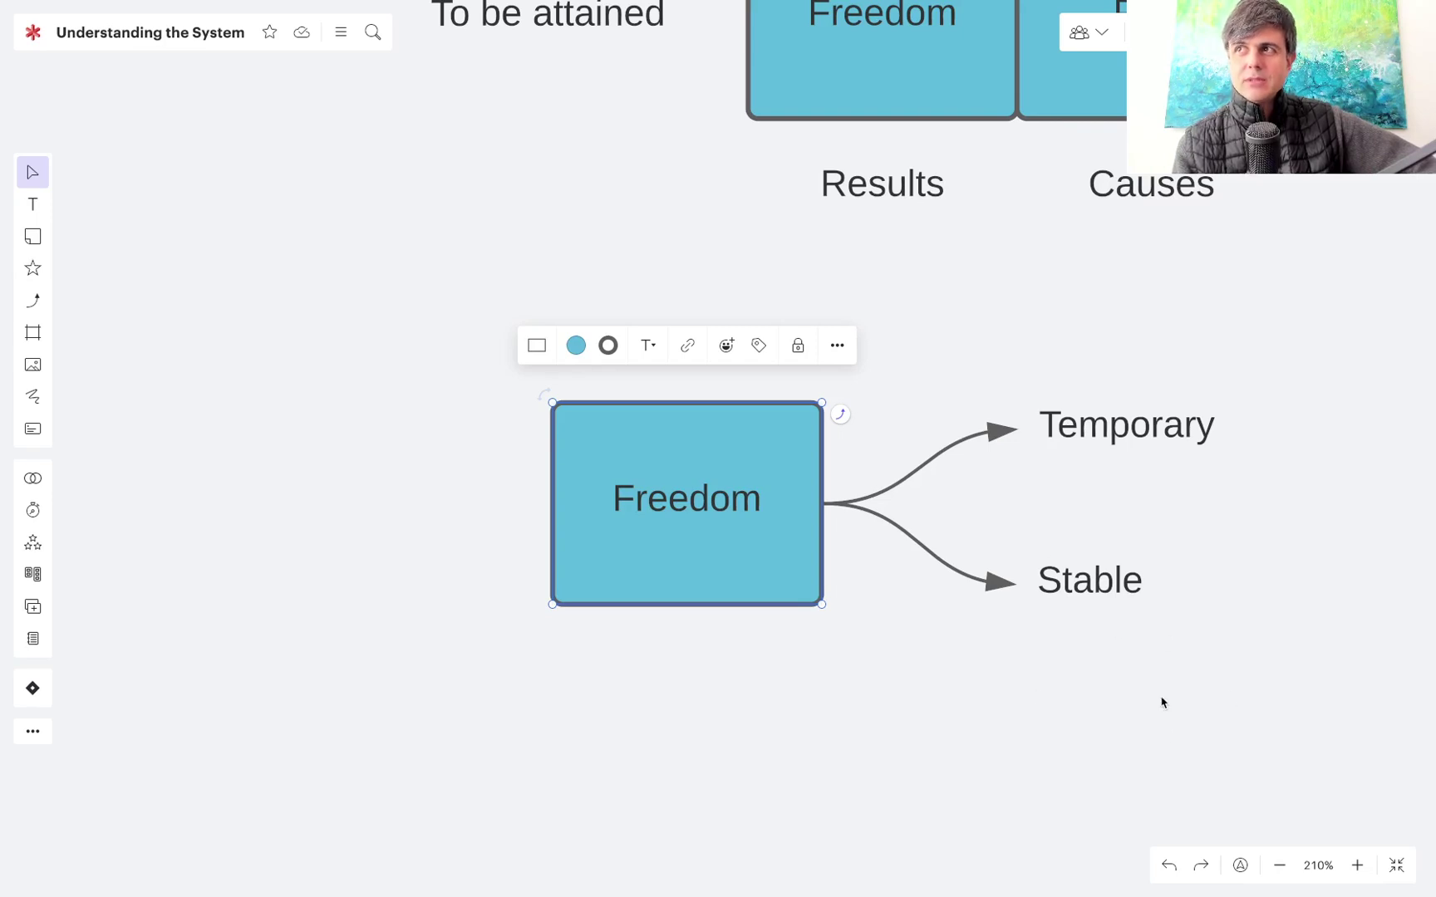
pyautogui.hscroll(3, 1180, 615)
pyautogui.scroll(-1, 1180, 615)
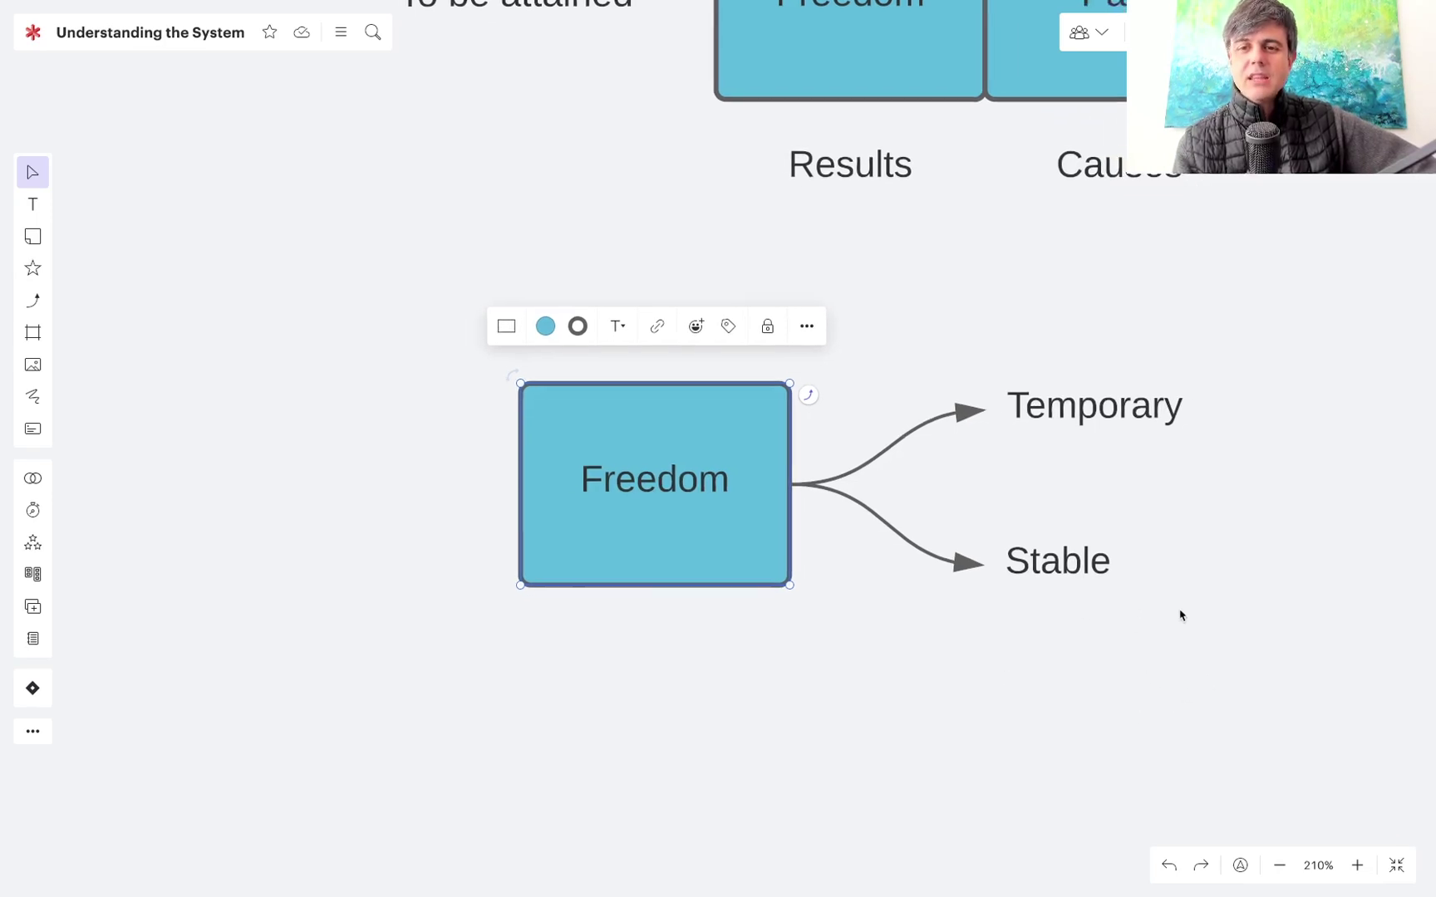
pyautogui.click(1061, 563)
# - Create stacked 'Partial' and 'Complete' labels to the right of Stable
pyautogui.moveTo(1061, 563); pyautogui.dragTo(1336, 522)
pyautogui.hscroll(10, 1337, 522)
pyautogui.scroll(-1, 1336, 522)
pyautogui.doubleClick(1067, 492)
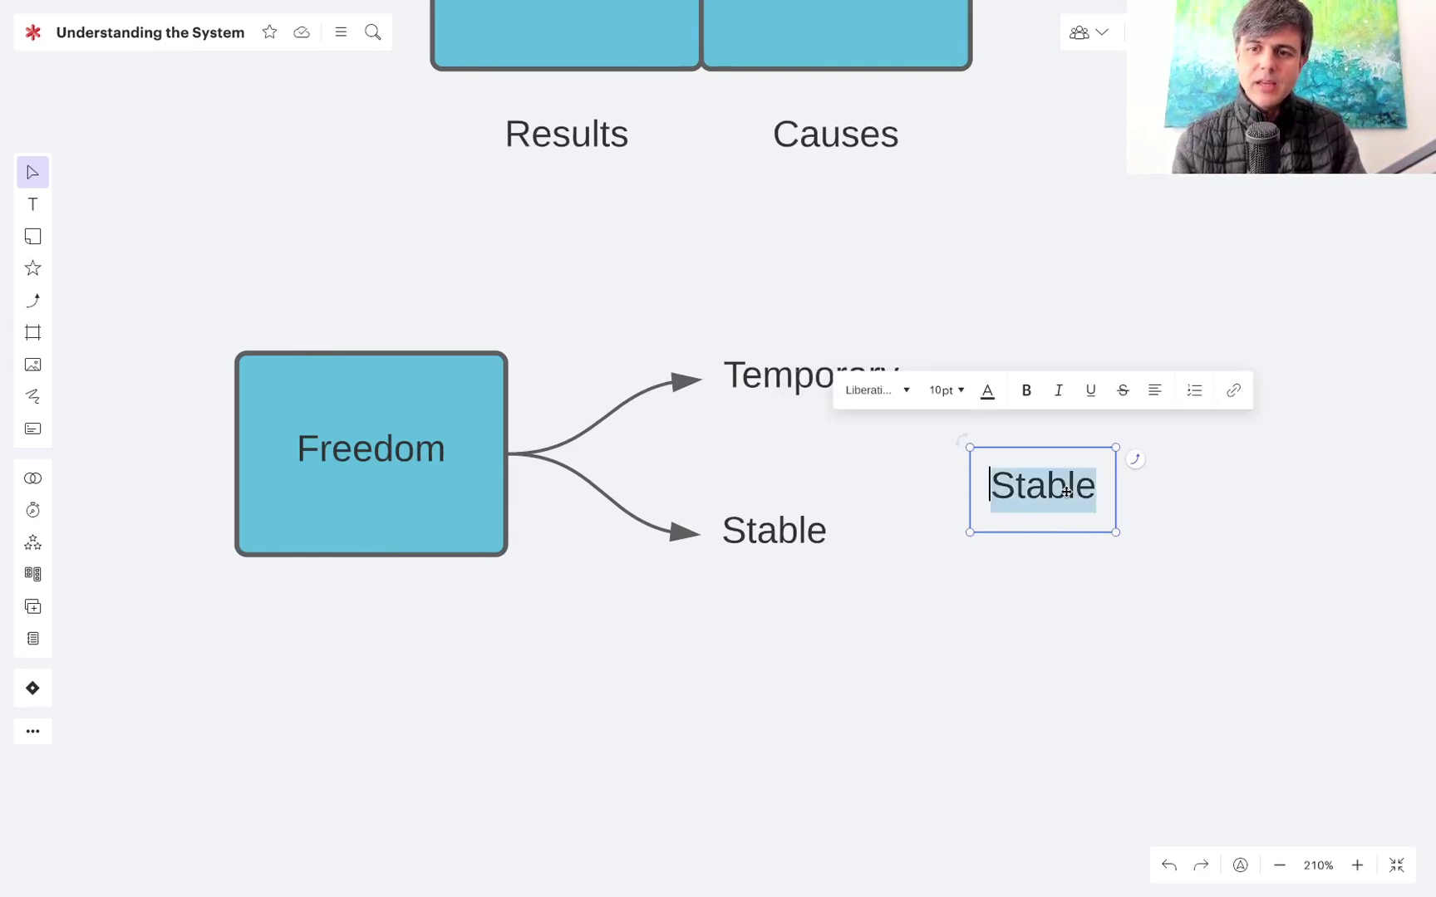
pyautogui.write('Partial')
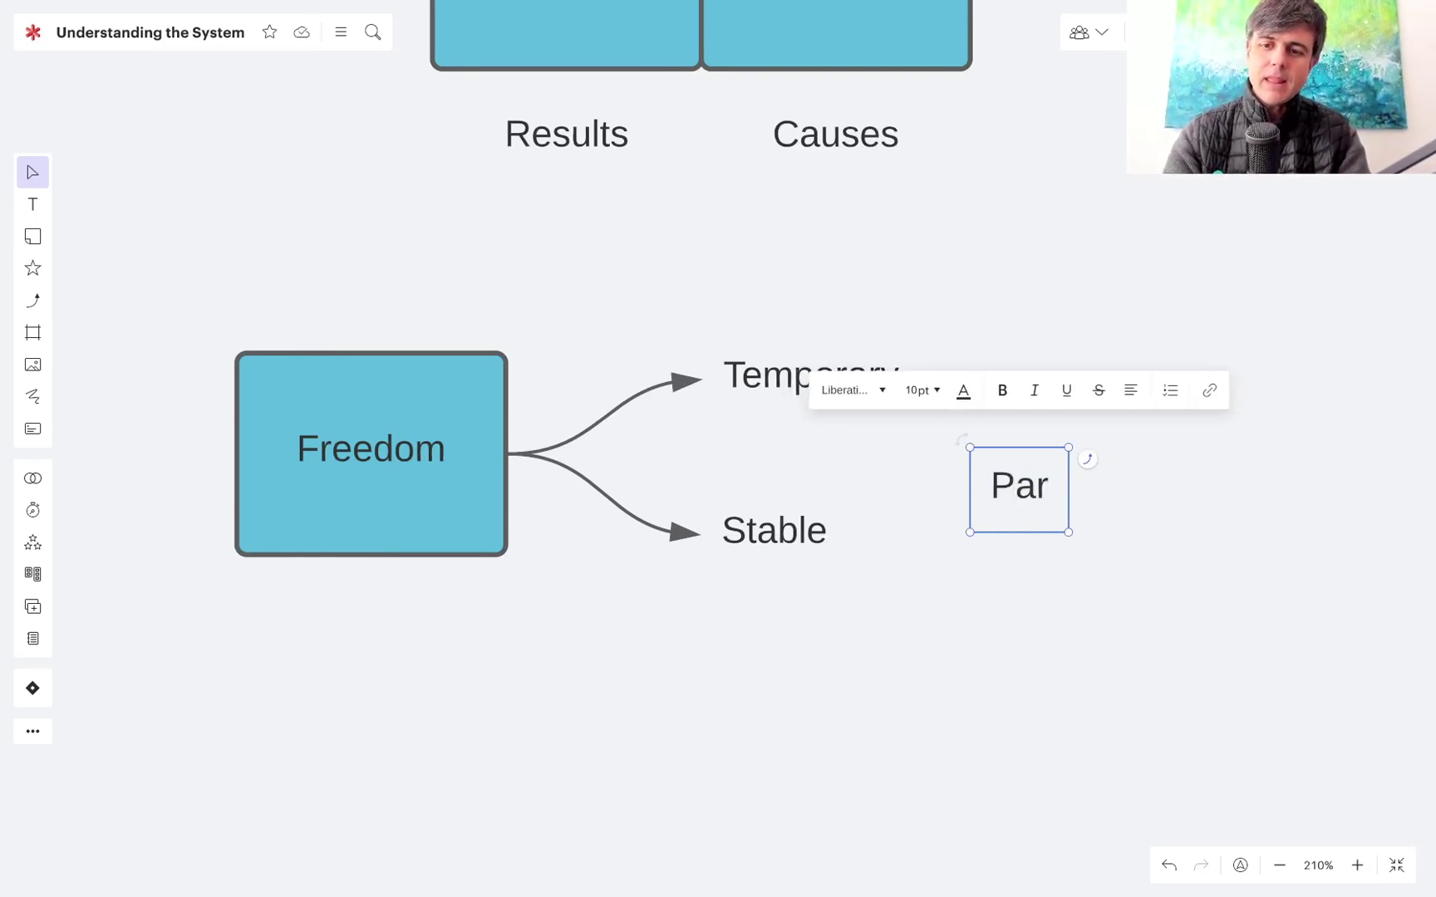
pyautogui.click(1091, 596)
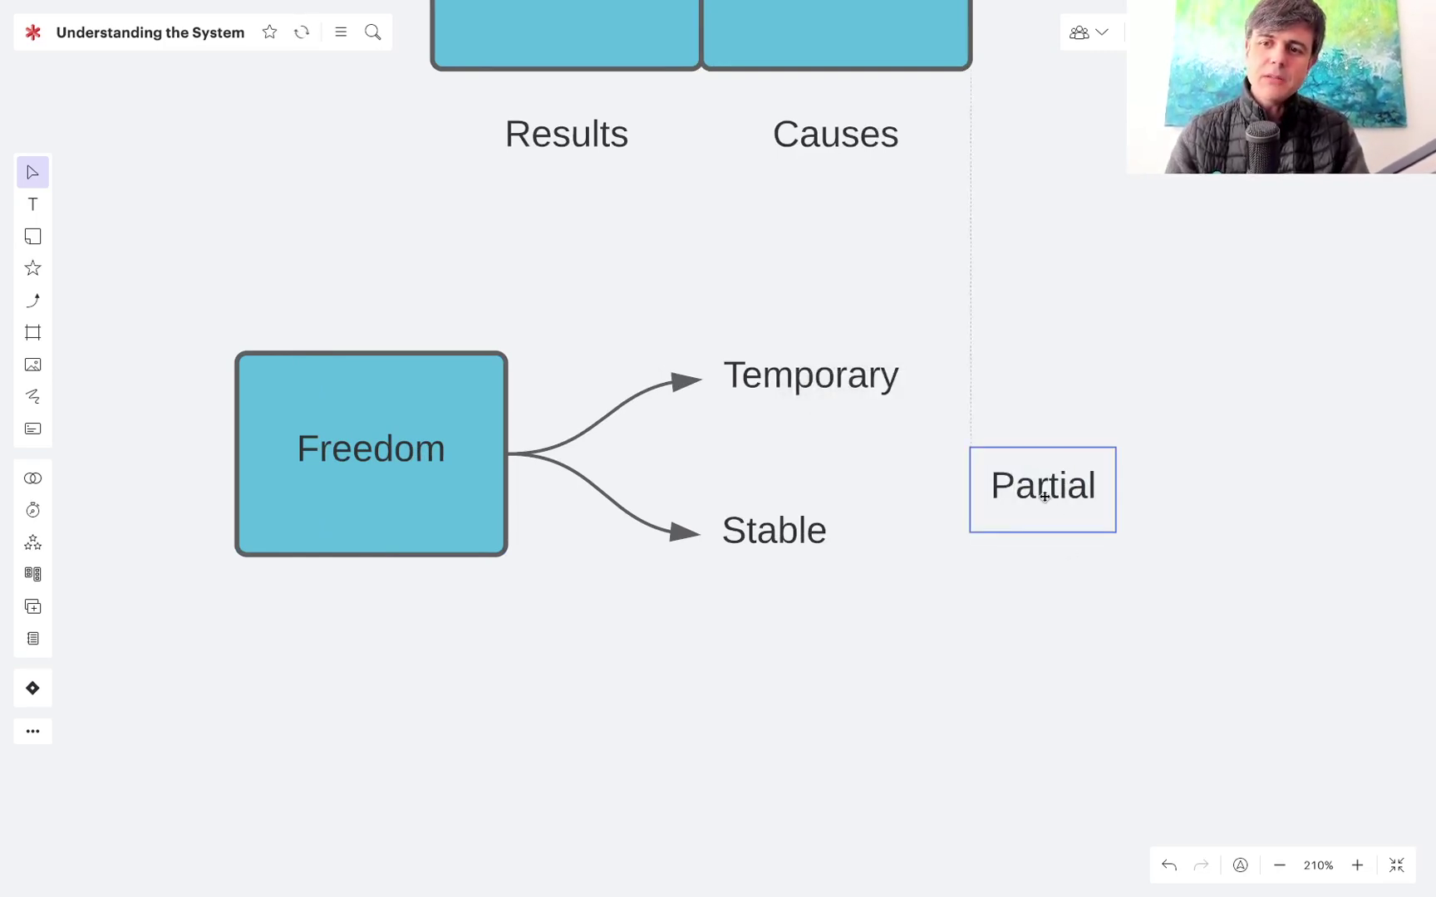
pyautogui.moveTo(1043, 487); pyautogui.dragTo(1043, 644)
pyautogui.doubleClick(1043, 645)
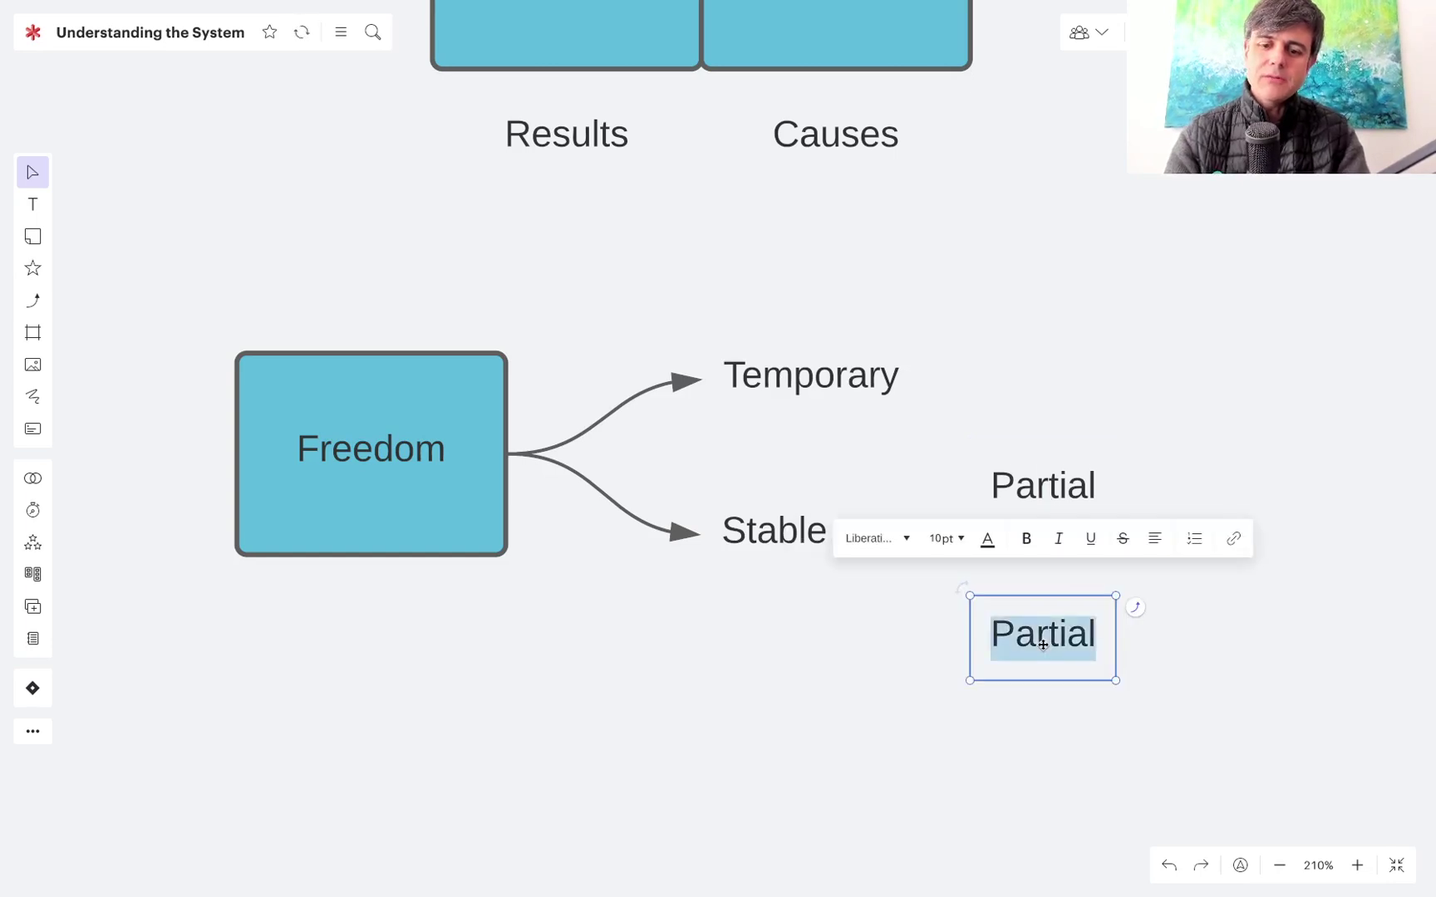
pyautogui.write('Complete')
# - Draw arrows from Stable to Partial and to Complete
pyautogui.click(723, 522)
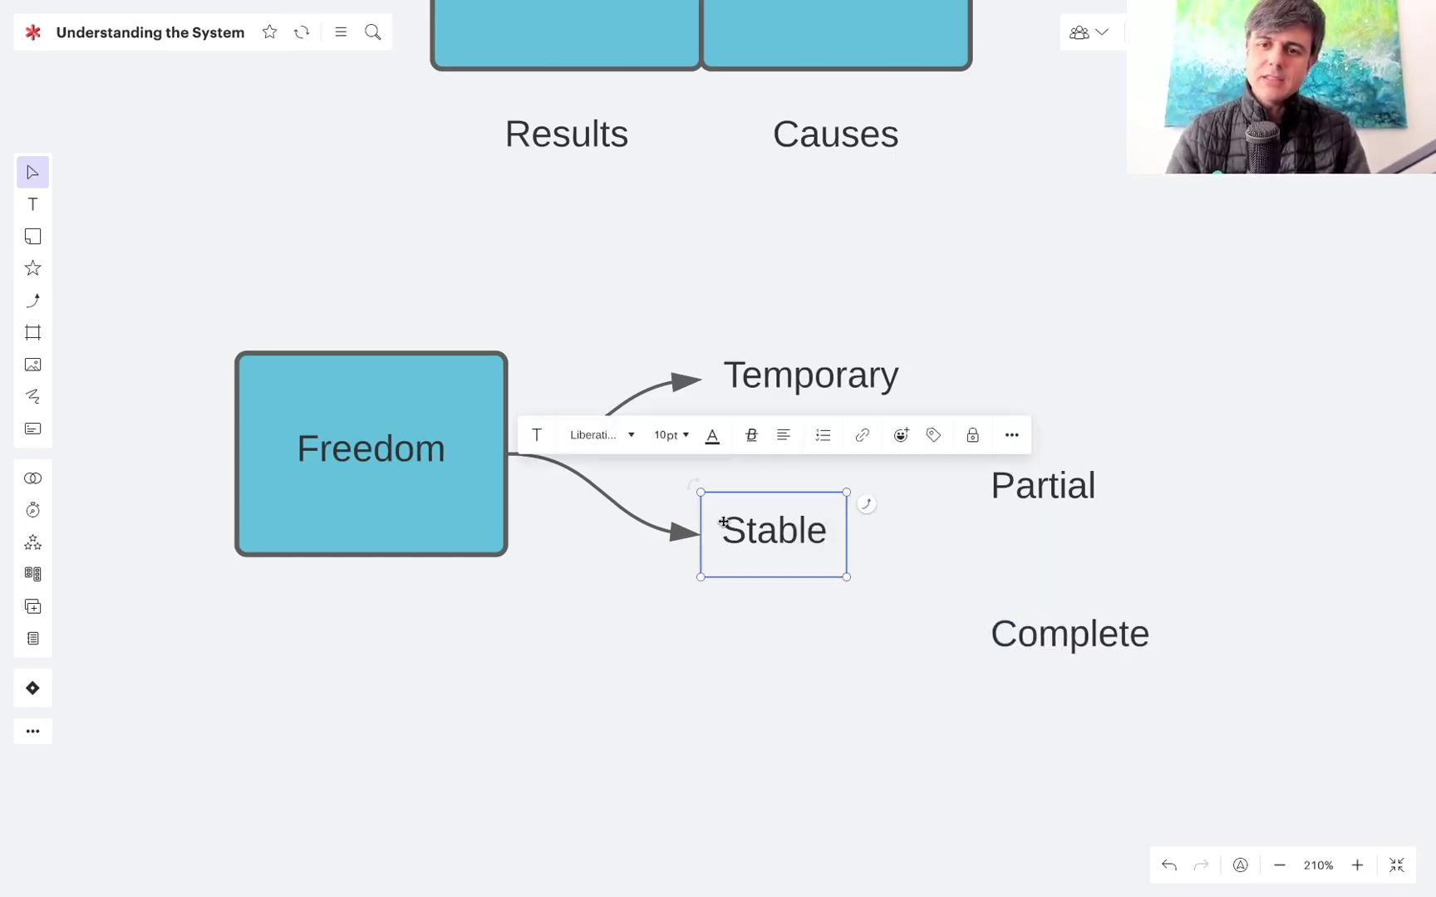
pyautogui.moveTo(866, 503); pyautogui.dragTo(1049, 472)
pyautogui.click(803, 534)
pyautogui.moveTo(866, 504); pyautogui.dragTo(1016, 642)
# - Copy Complete to a new label on its right and type 'Extinguishing'
pyautogui.click(1062, 635)
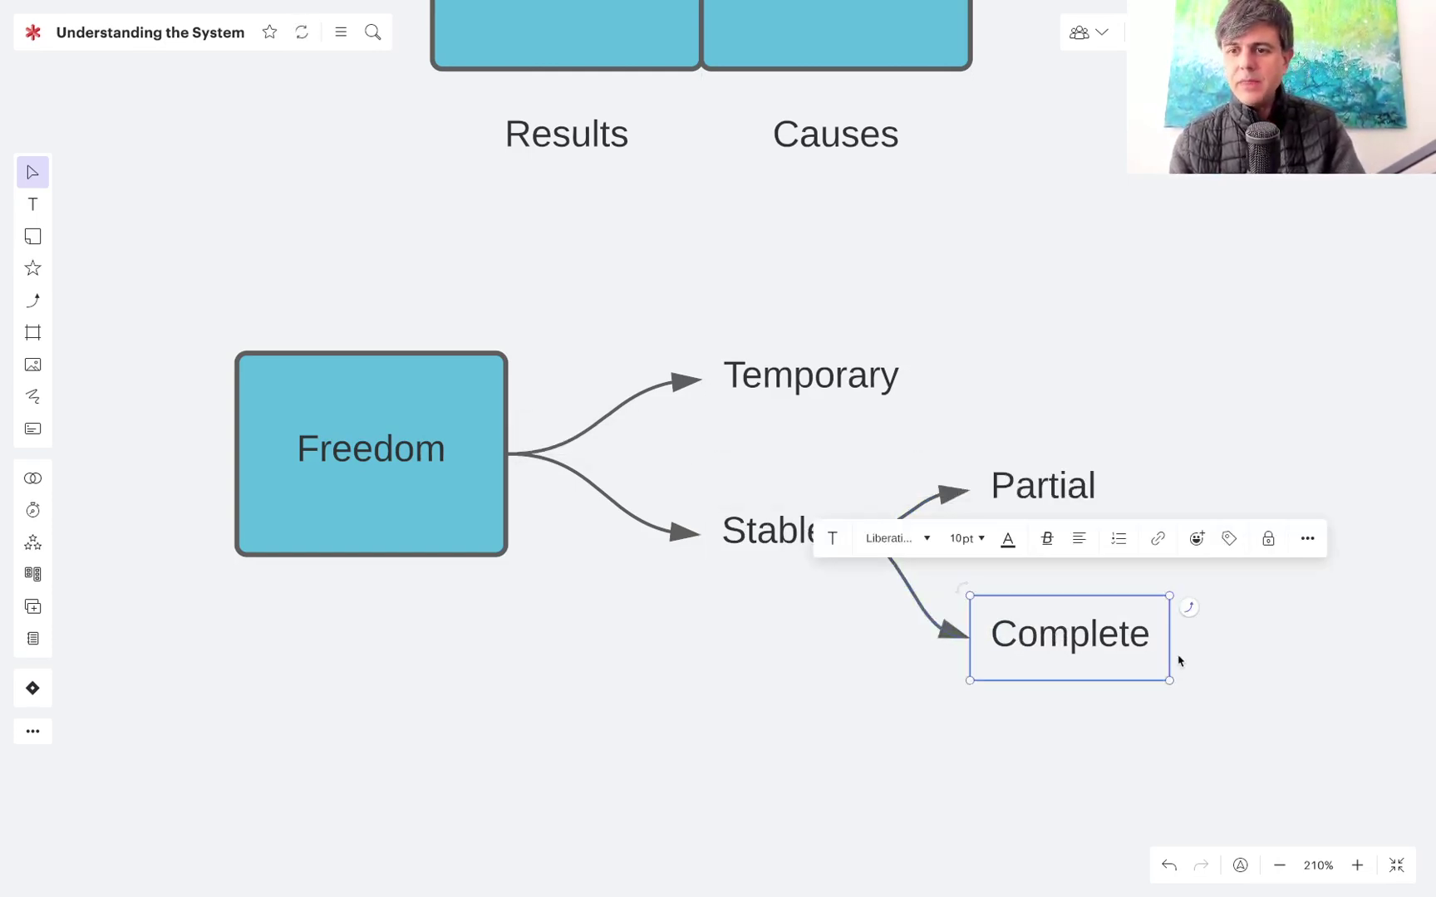
pyautogui.hscroll(5, 1179, 661)
pyautogui.scroll(-2, 1178, 661)
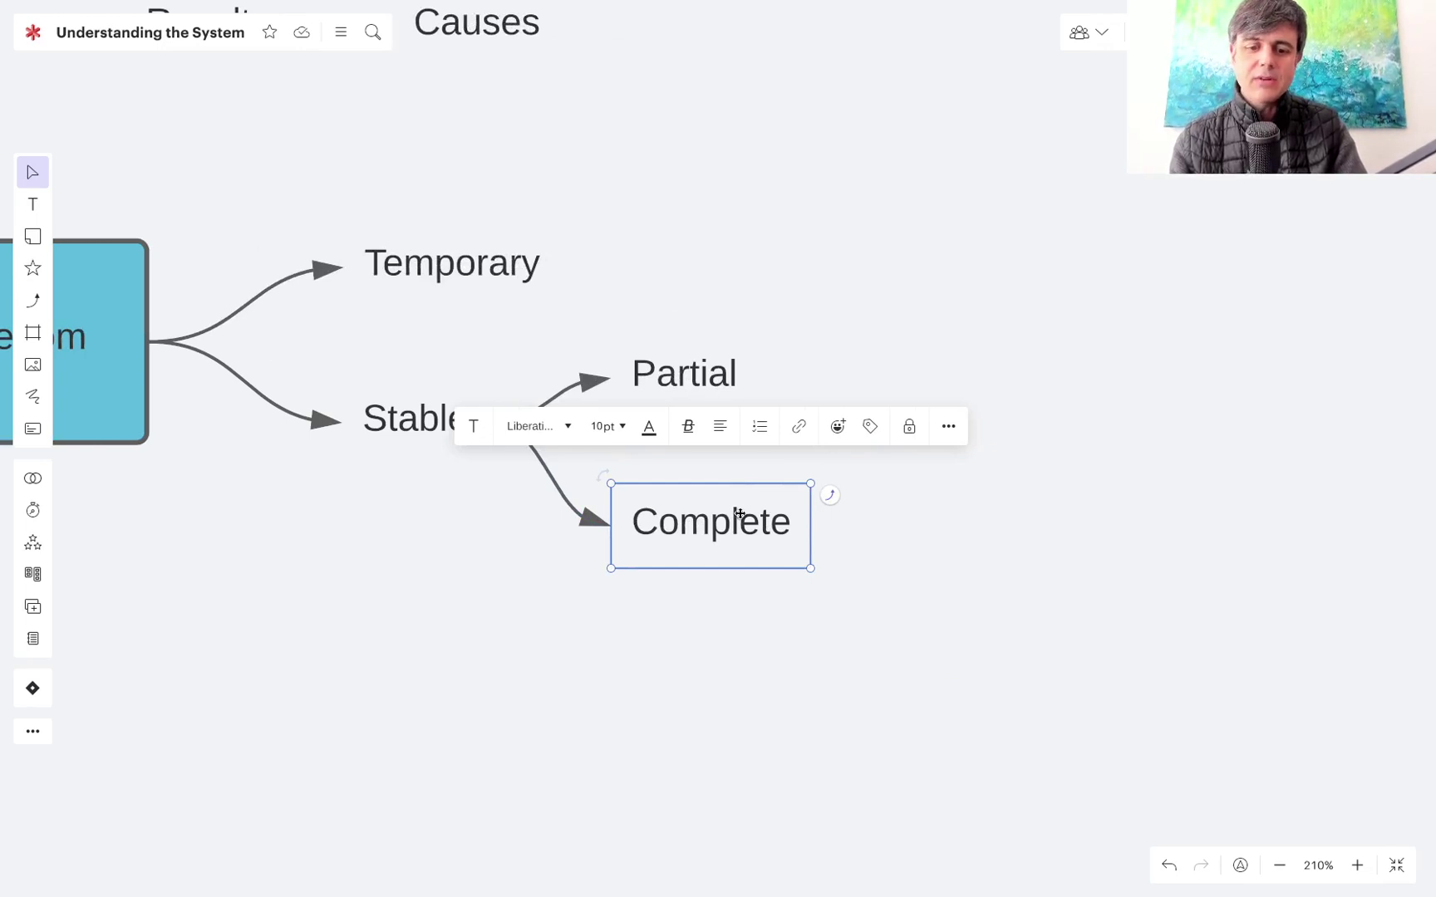
pyautogui.moveTo(739, 514); pyautogui.dragTo(1031, 458)
pyautogui.write('Exting')
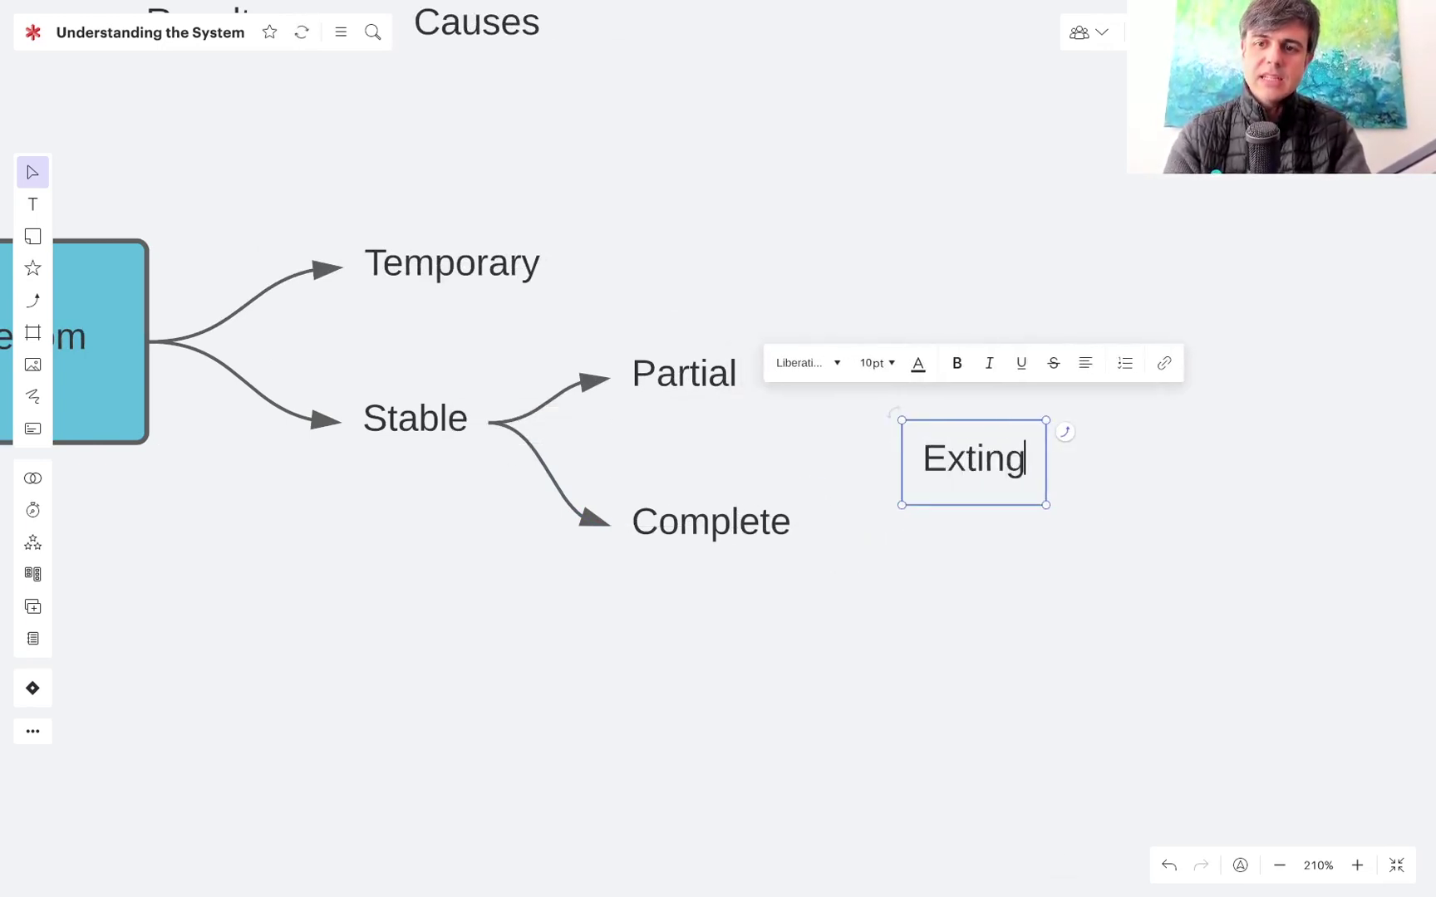
pyautogui.write('uishi')
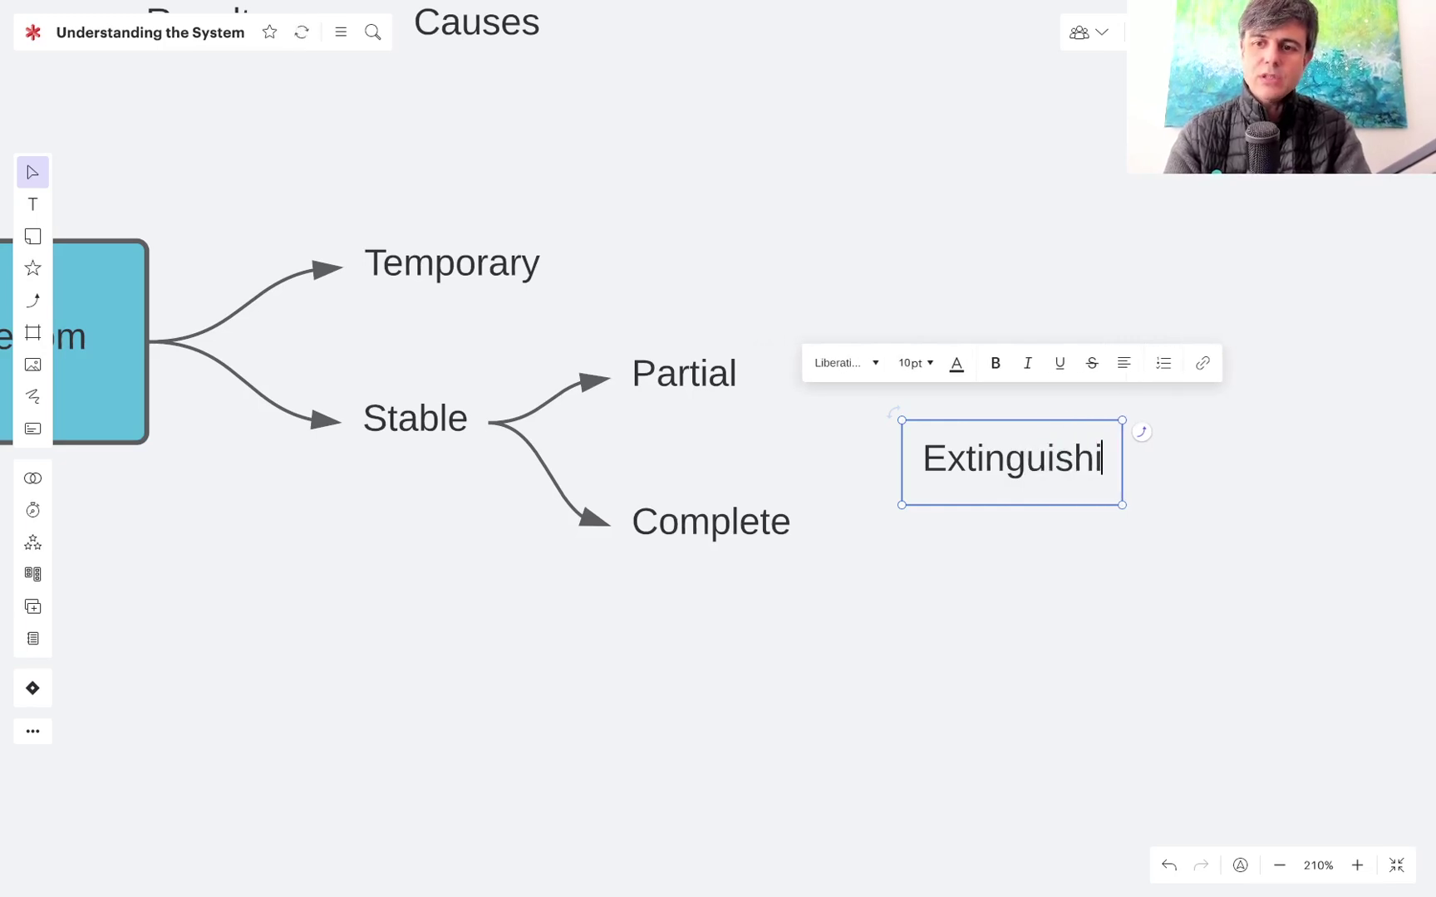
pyautogui.write('ng')
# - Link Complete to Extinguishing, then add an 'Awakening' label below it with its own arrow
pyautogui.click(732, 537)
pyautogui.moveTo(830, 495); pyautogui.dragTo(924, 461)
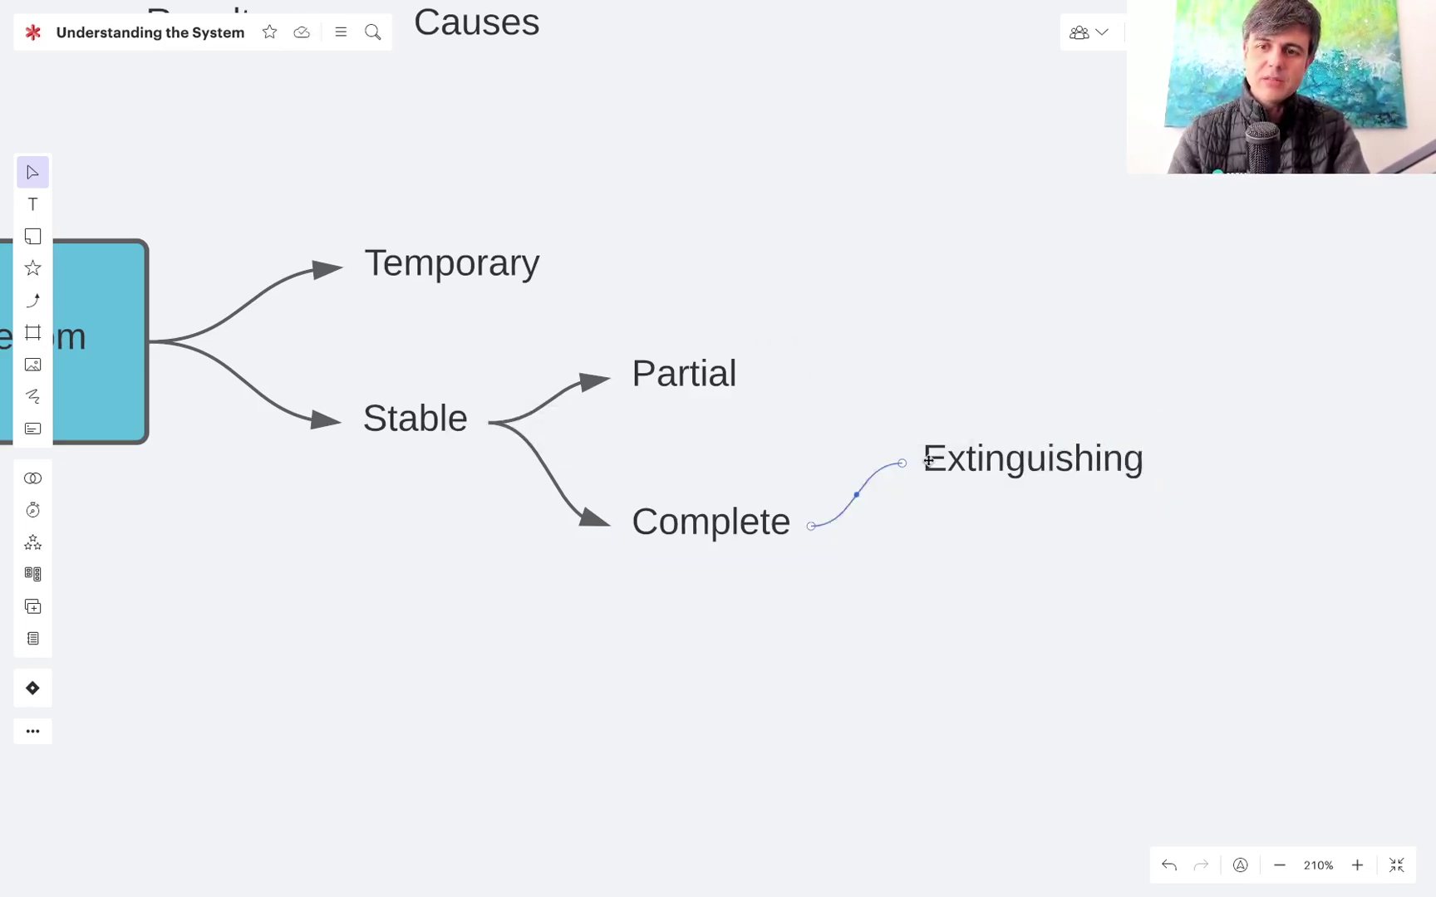
pyautogui.click(985, 505)
pyautogui.moveTo(986, 504); pyautogui.dragTo(988, 603)
pyautogui.doubleClick(984, 590)
pyautogui.write('Awakening')
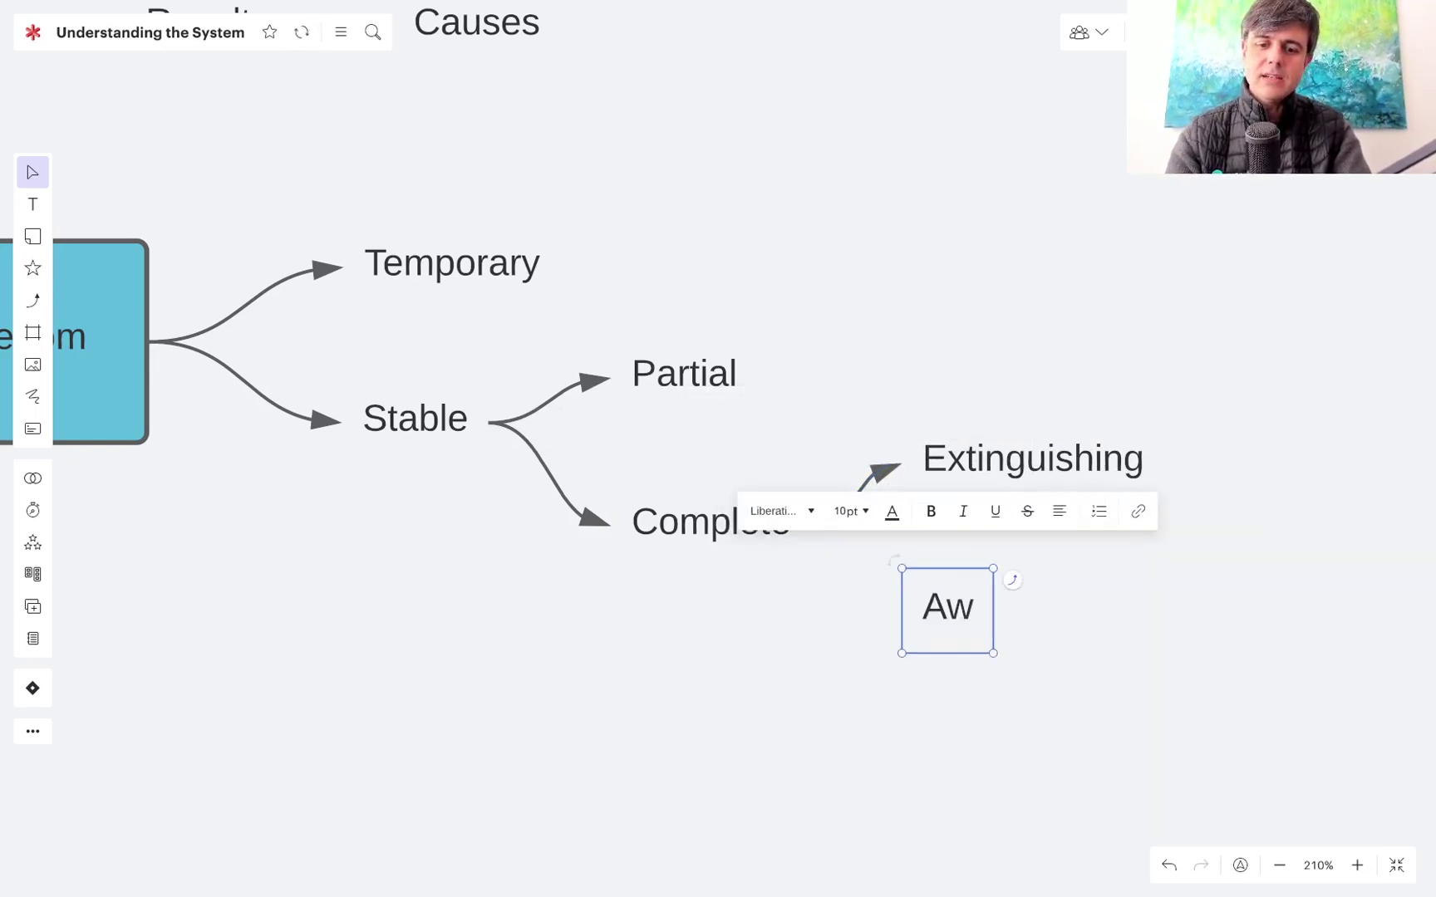
pyautogui.click(786, 522)
pyautogui.moveTo(832, 495); pyautogui.dragTo(945, 732)
# - Add 'Gone to Peace' and 'Gone to Happiness' labels beneath Awakening
pyautogui.doubleClick(945, 732)
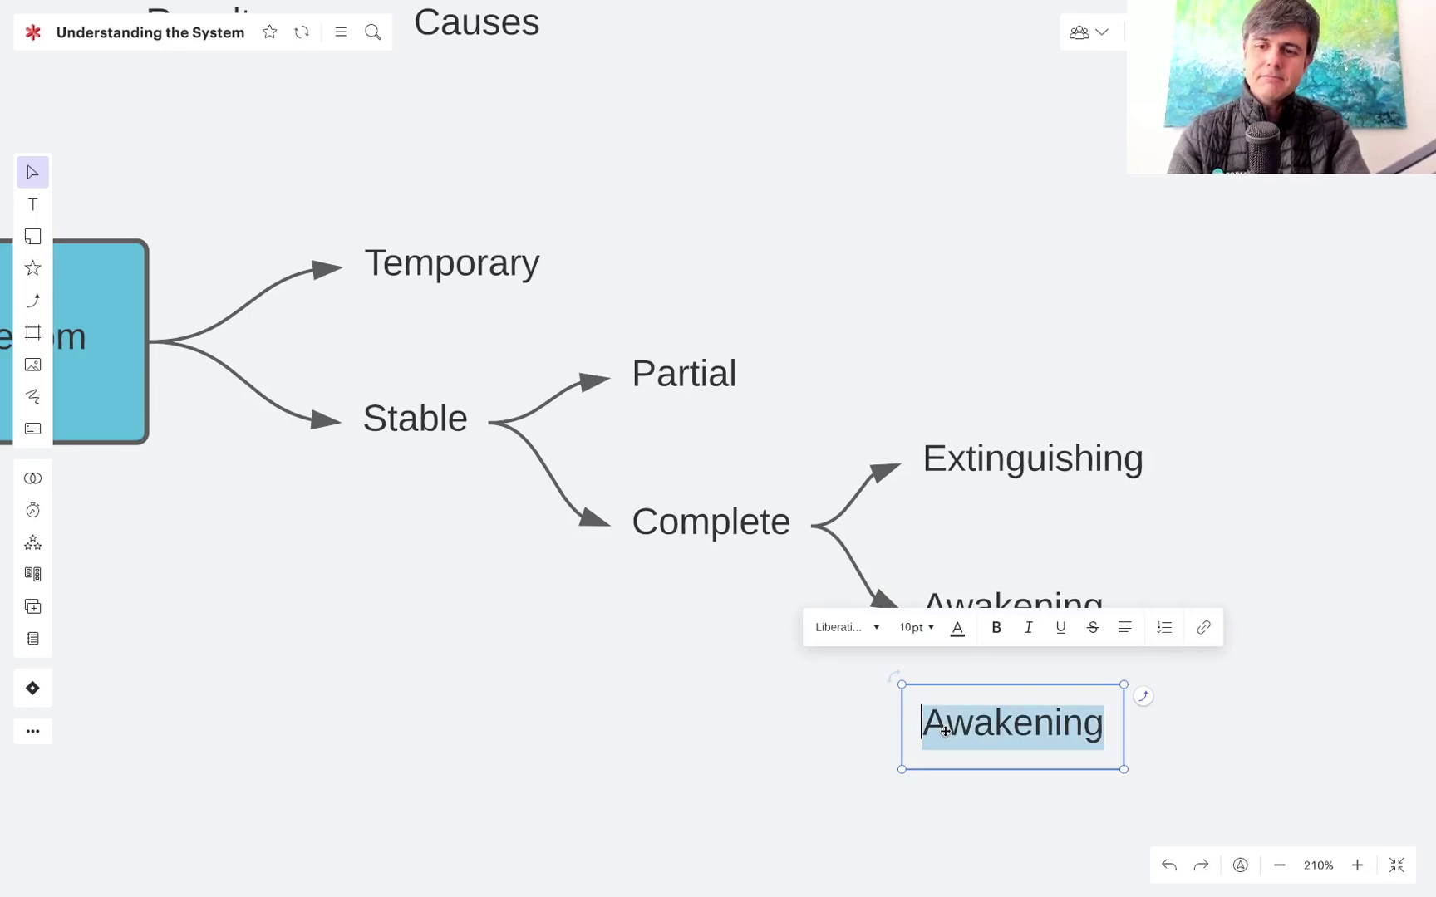
pyautogui.write('Gone to P')
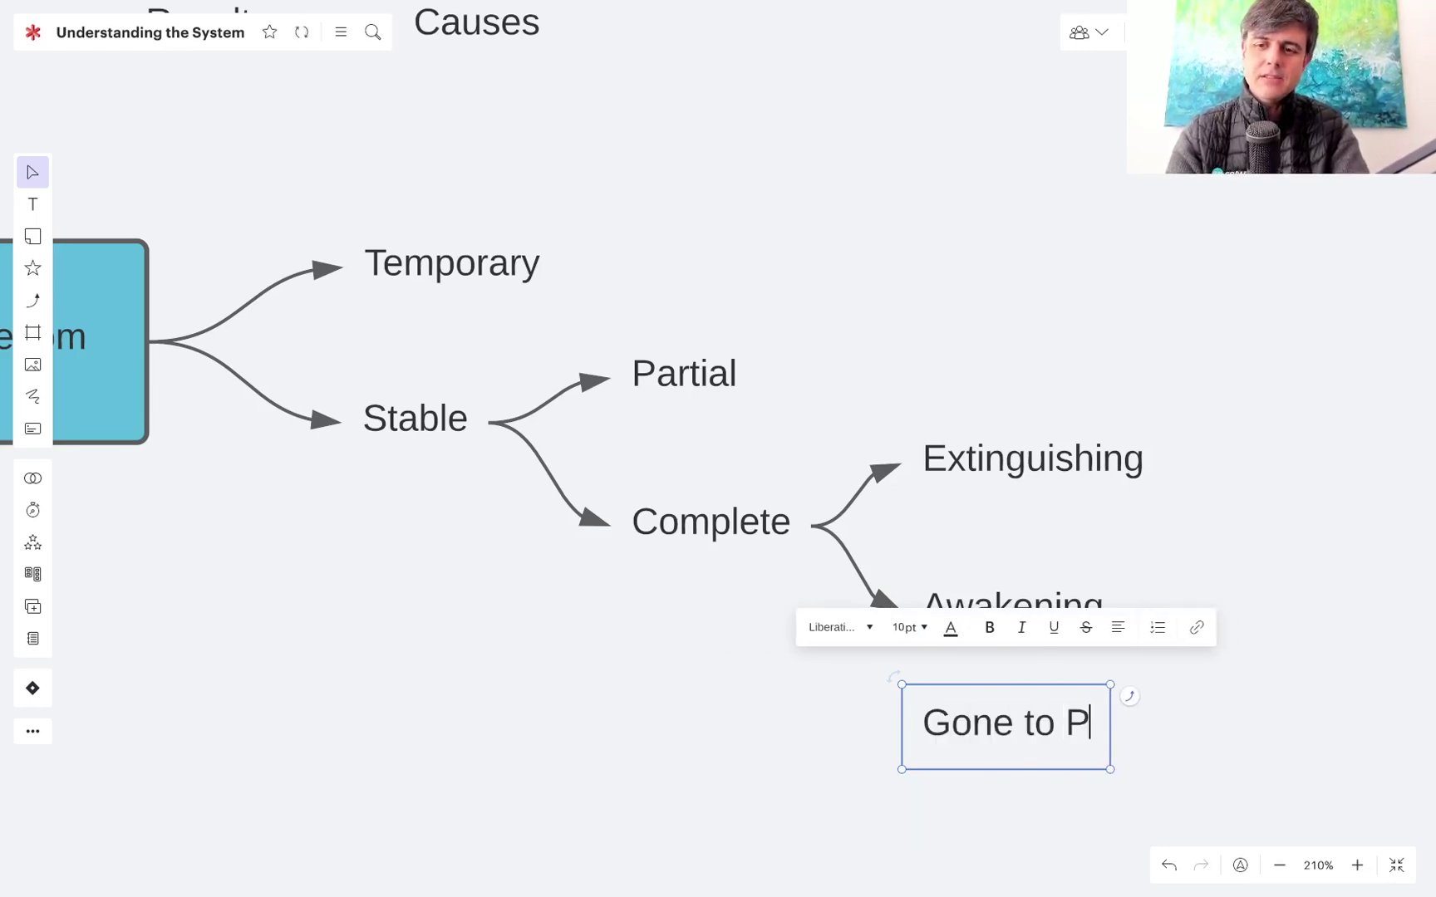
pyautogui.write('eace')
pyautogui.click(1294, 706)
pyautogui.scroll(-5, 1294, 706)
pyautogui.moveTo(1044, 266); pyautogui.dragTo(1046, 404)
pyautogui.doubleClick(1046, 404)
pyautogui.doubleClick(1046, 404)
pyautogui.write('Happiness')
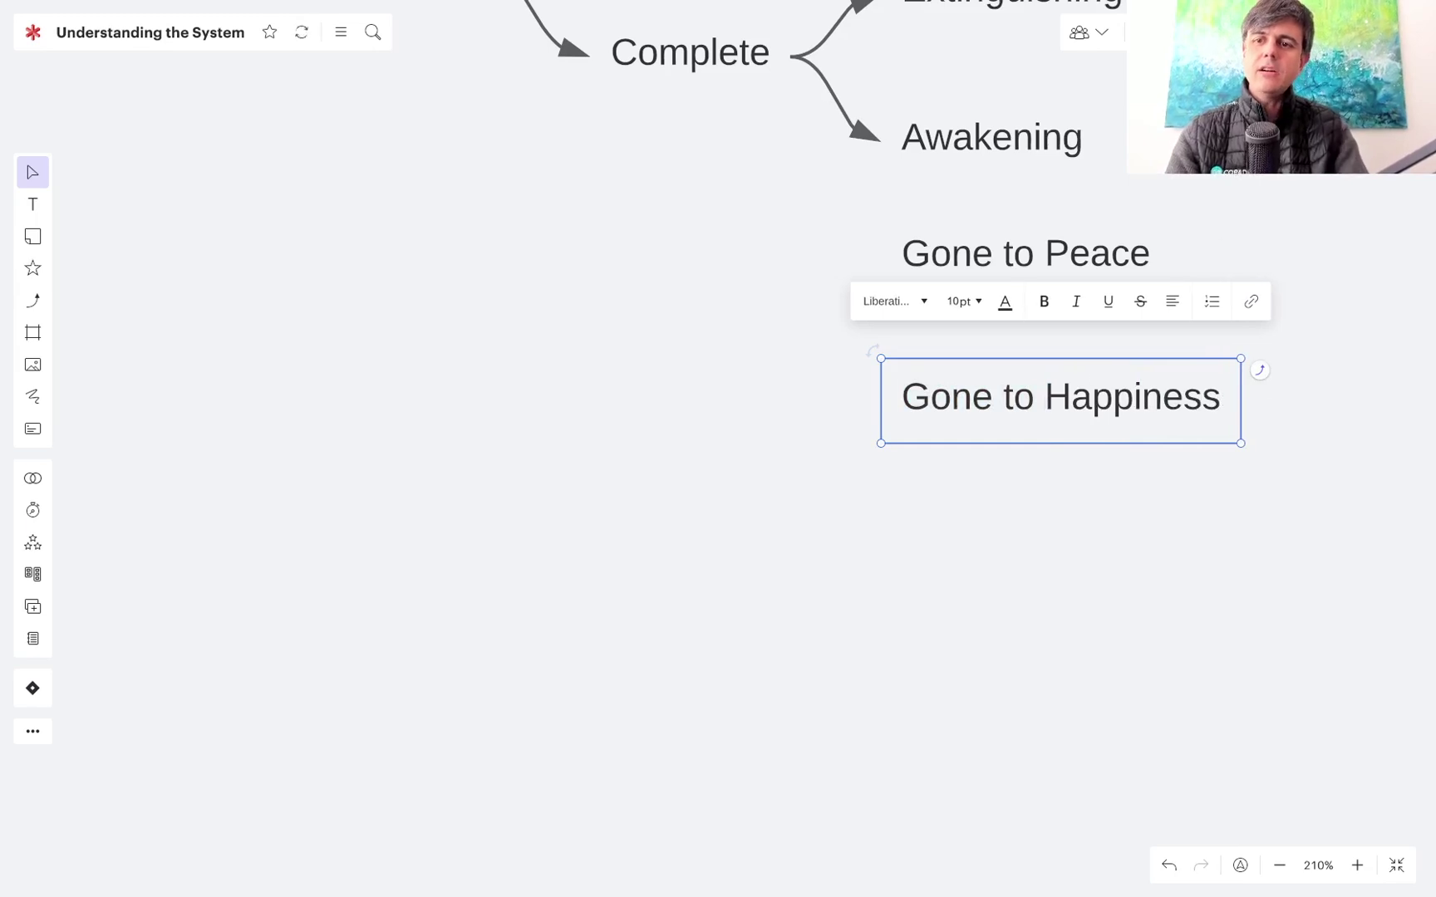
pyautogui.press('Escape')
# - Draw arrows from Complete to Gone to Peace and Gone to Happiness
pyautogui.click(718, 62)
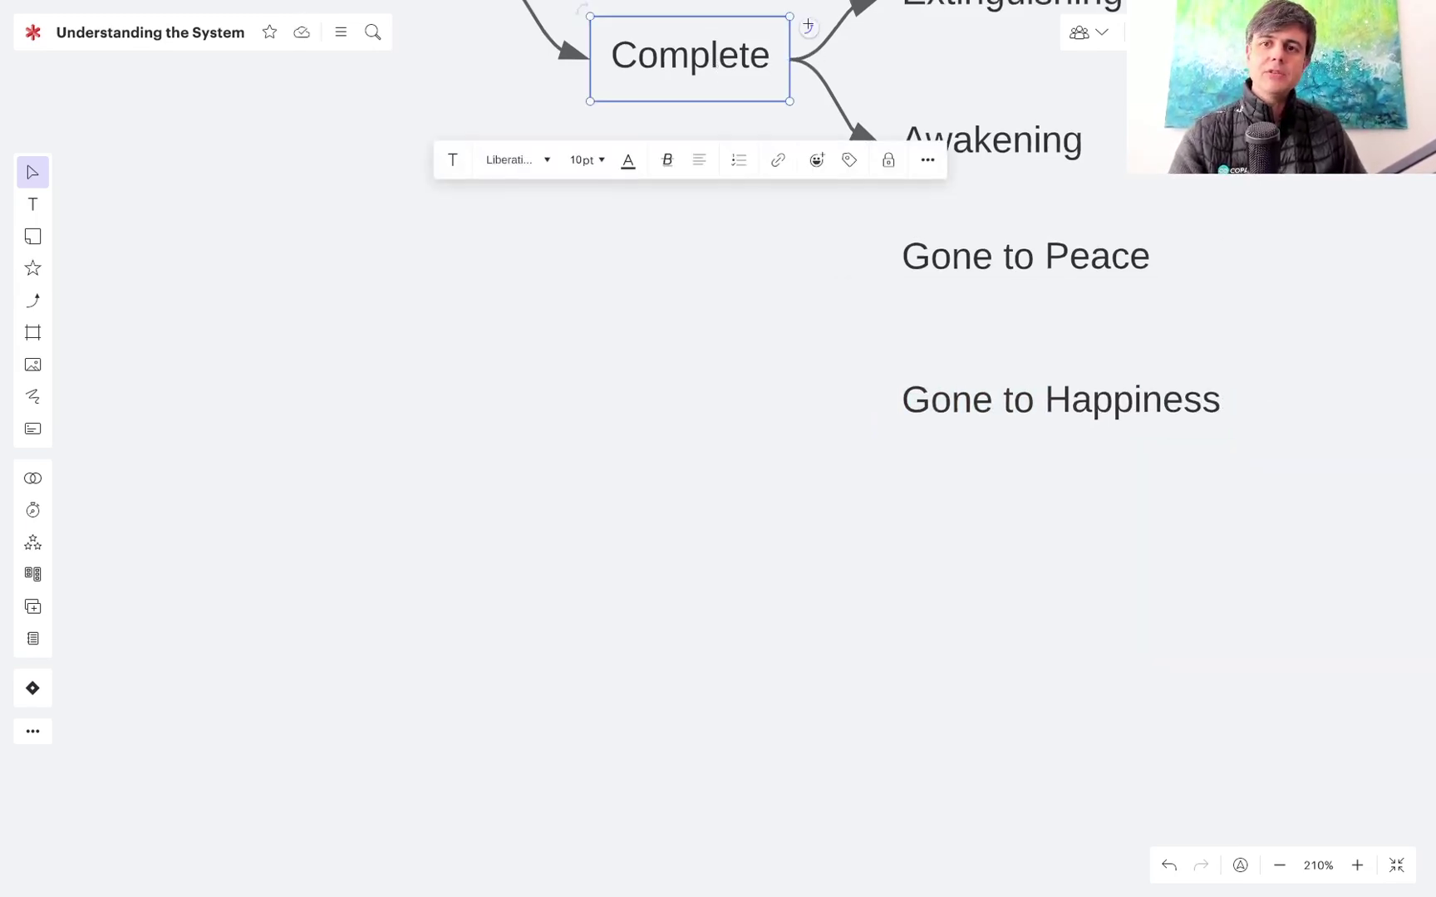
pyautogui.moveTo(796, 57); pyautogui.dragTo(929, 278)
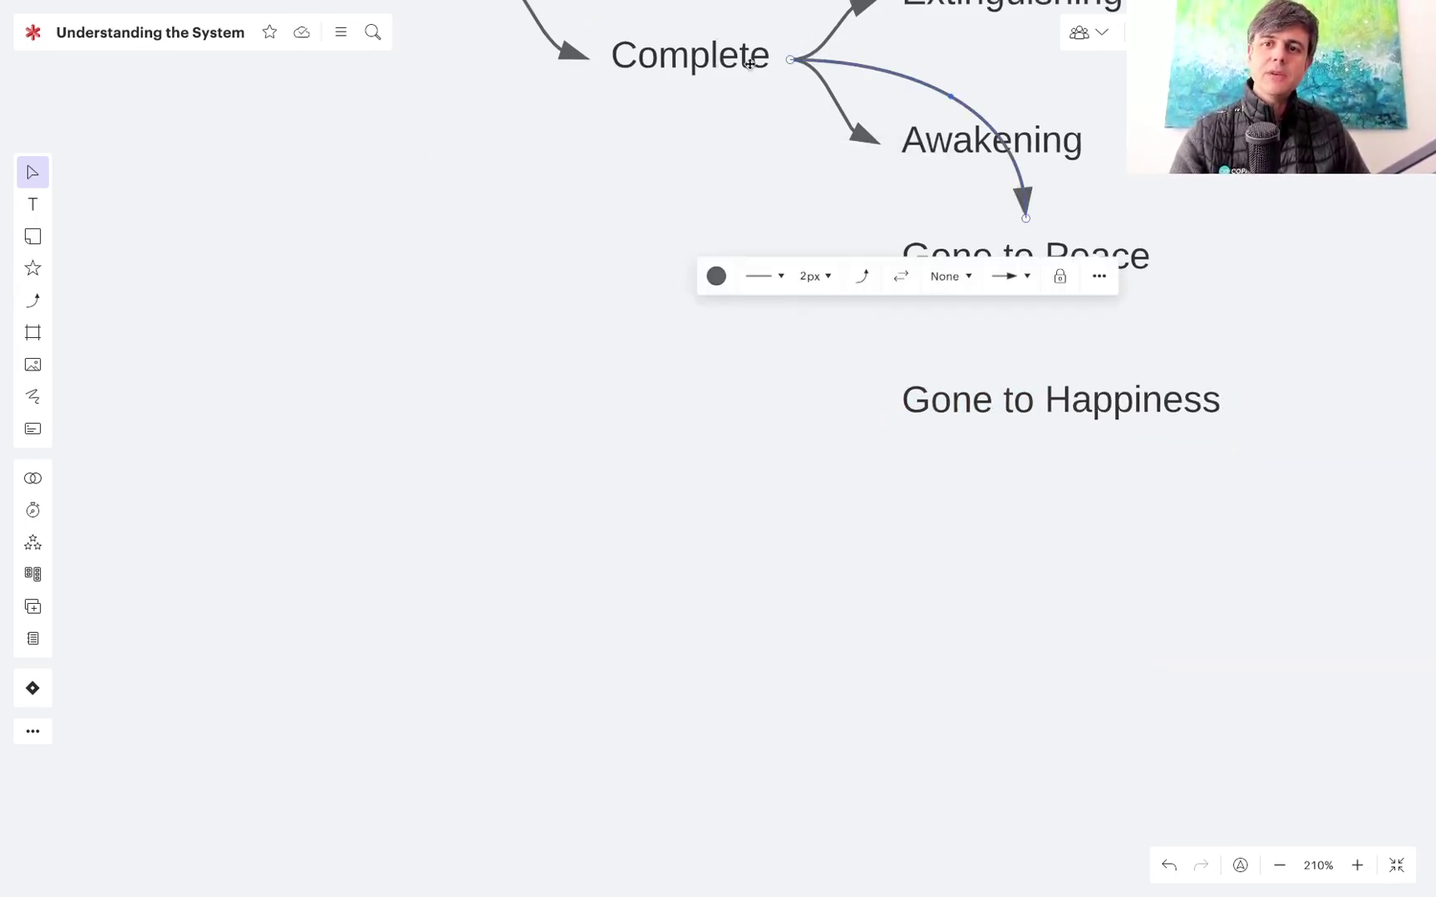
pyautogui.click(707, 49)
pyautogui.moveTo(801, 32); pyautogui.dragTo(885, 413)
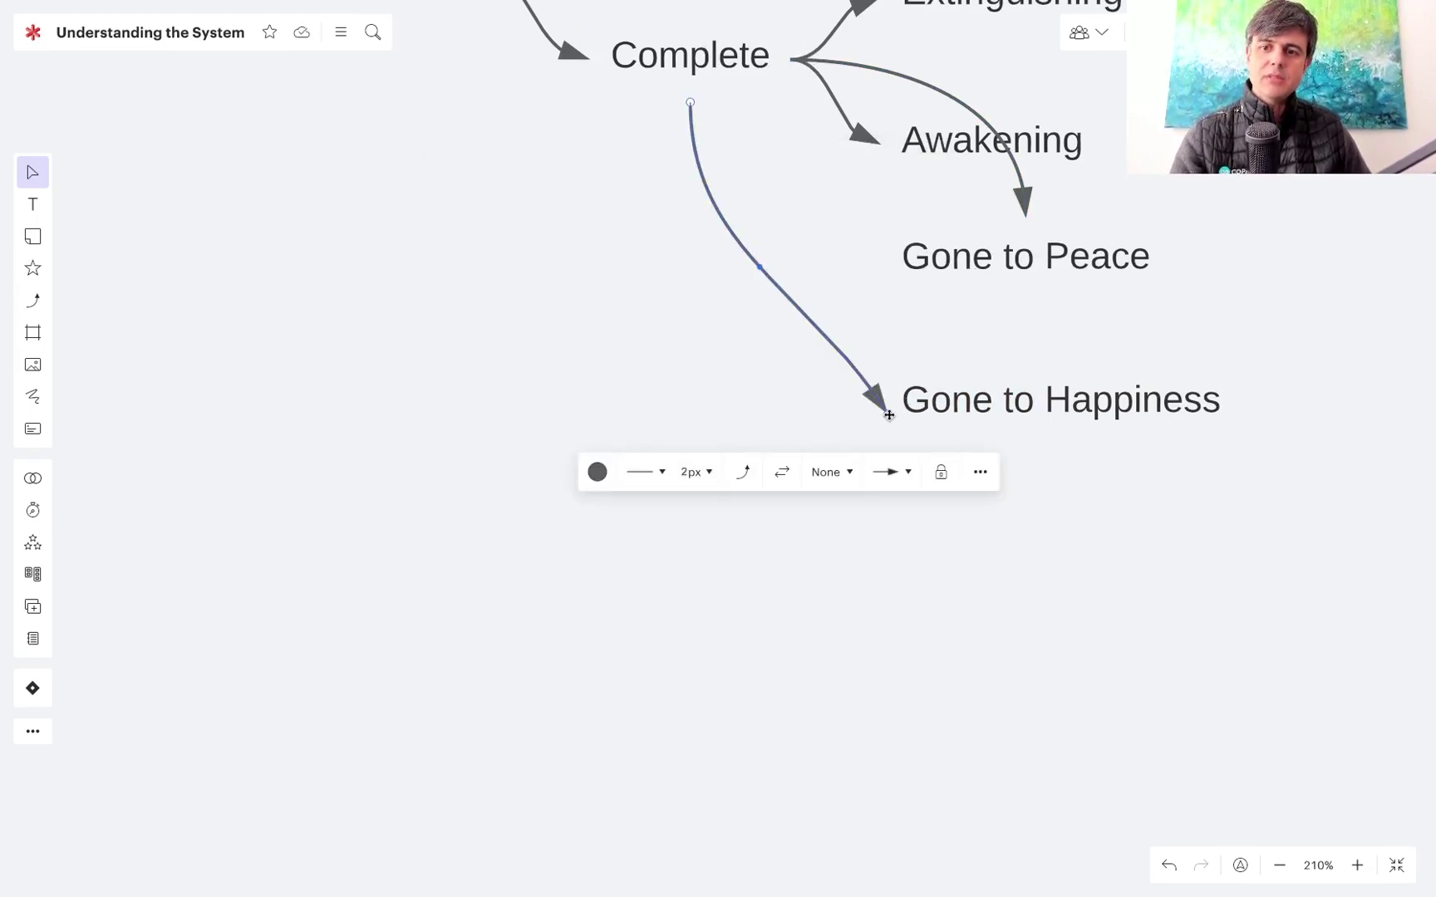
pyautogui.click(879, 400)
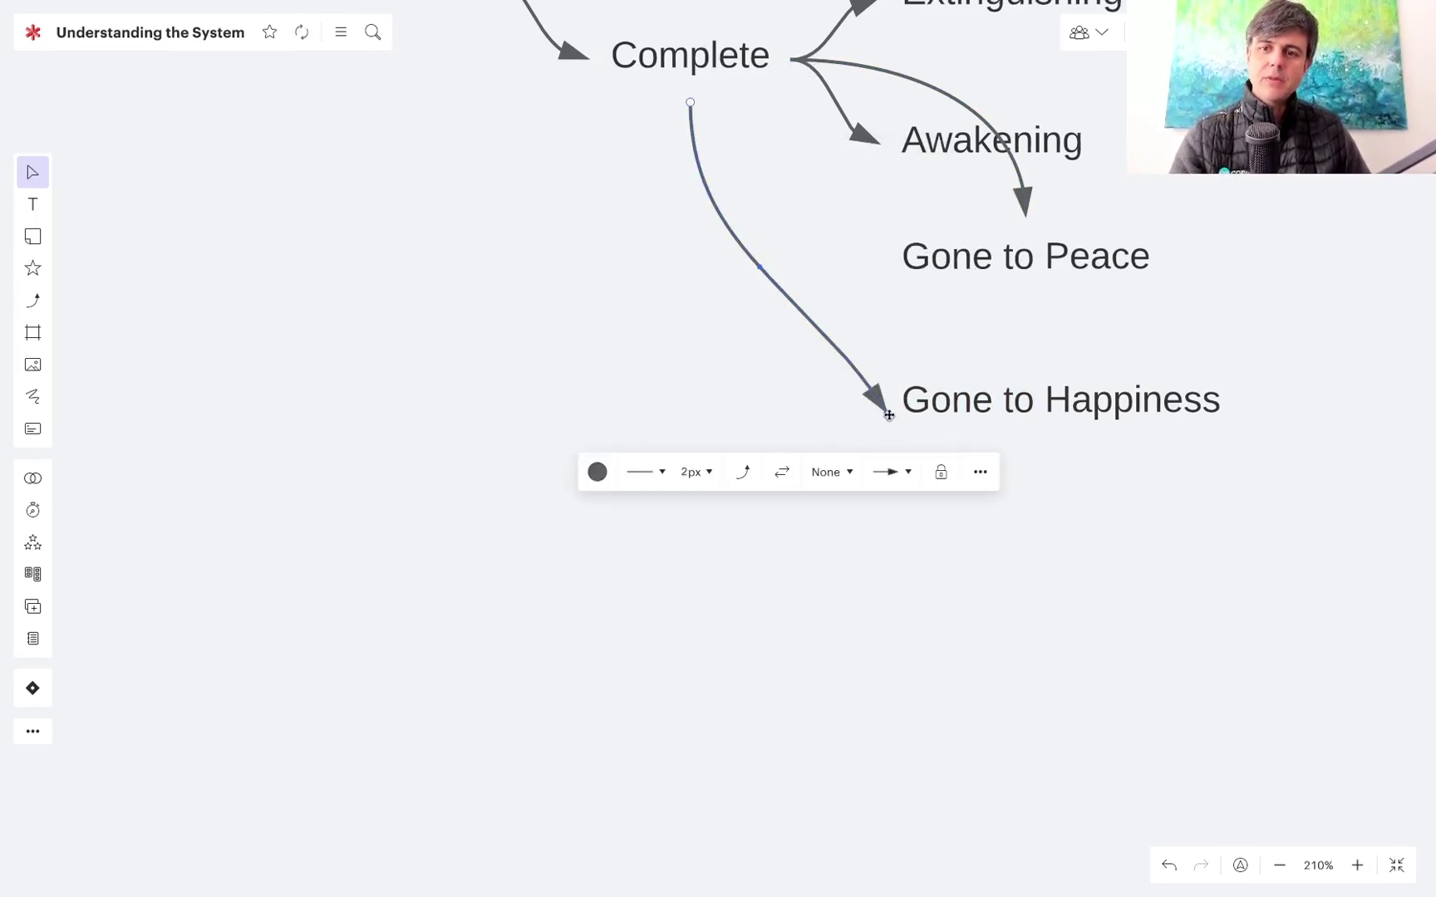
pyautogui.moveTo(888, 416); pyautogui.dragTo(950, 414)
pyautogui.click(1204, 517)
# - Re-spread the four outcome labels evenly and nudge Extinguishing slightly lower
pyautogui.moveTo(1204, 517); pyautogui.dragTo(1014, 130)
pyautogui.press('Escape')
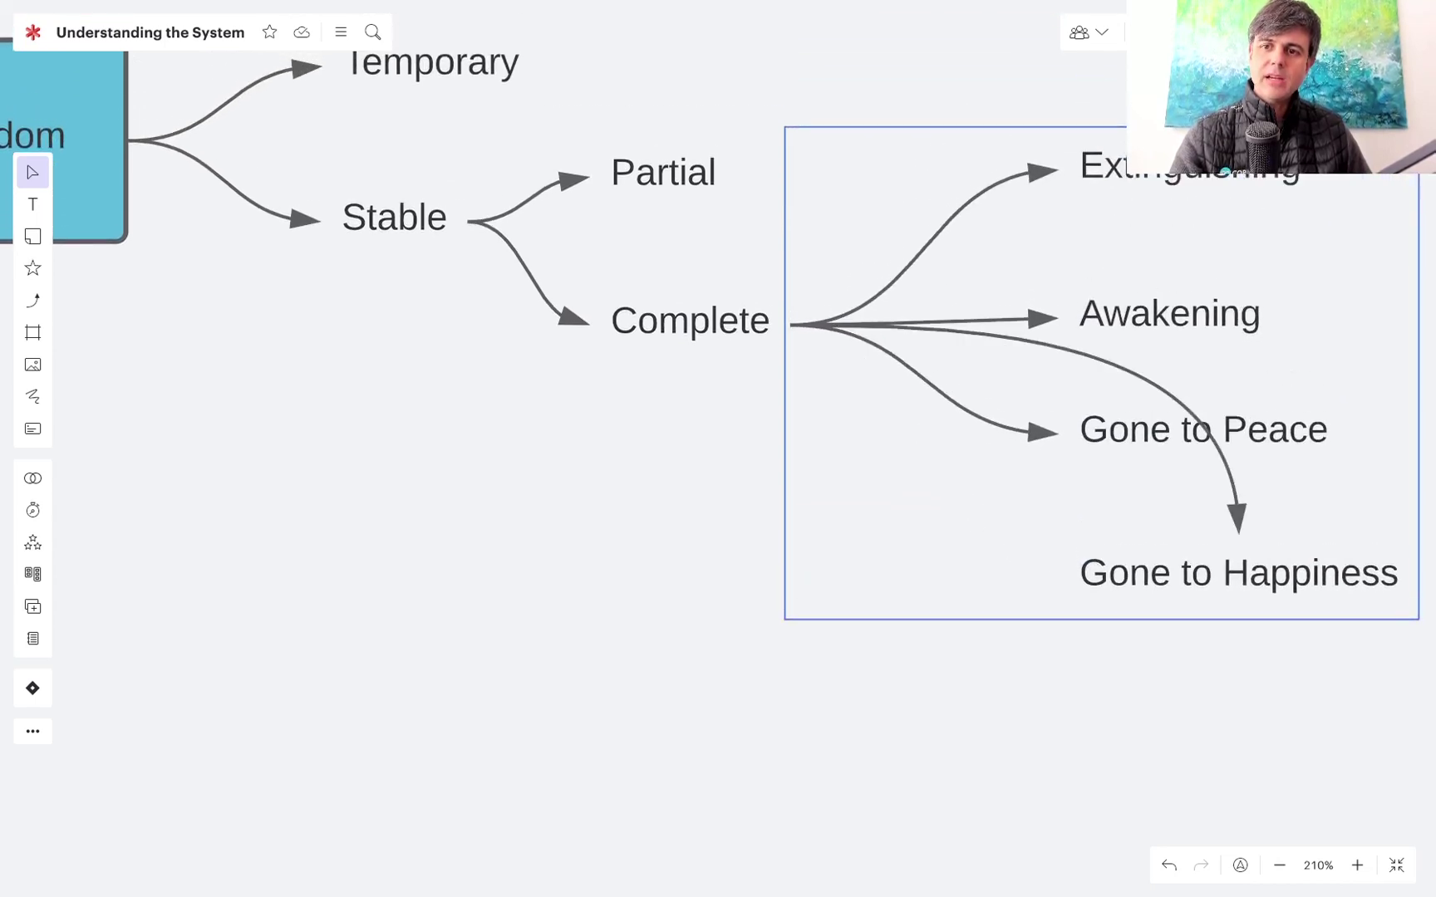
pyautogui.hotkey('ctrl', 'z')
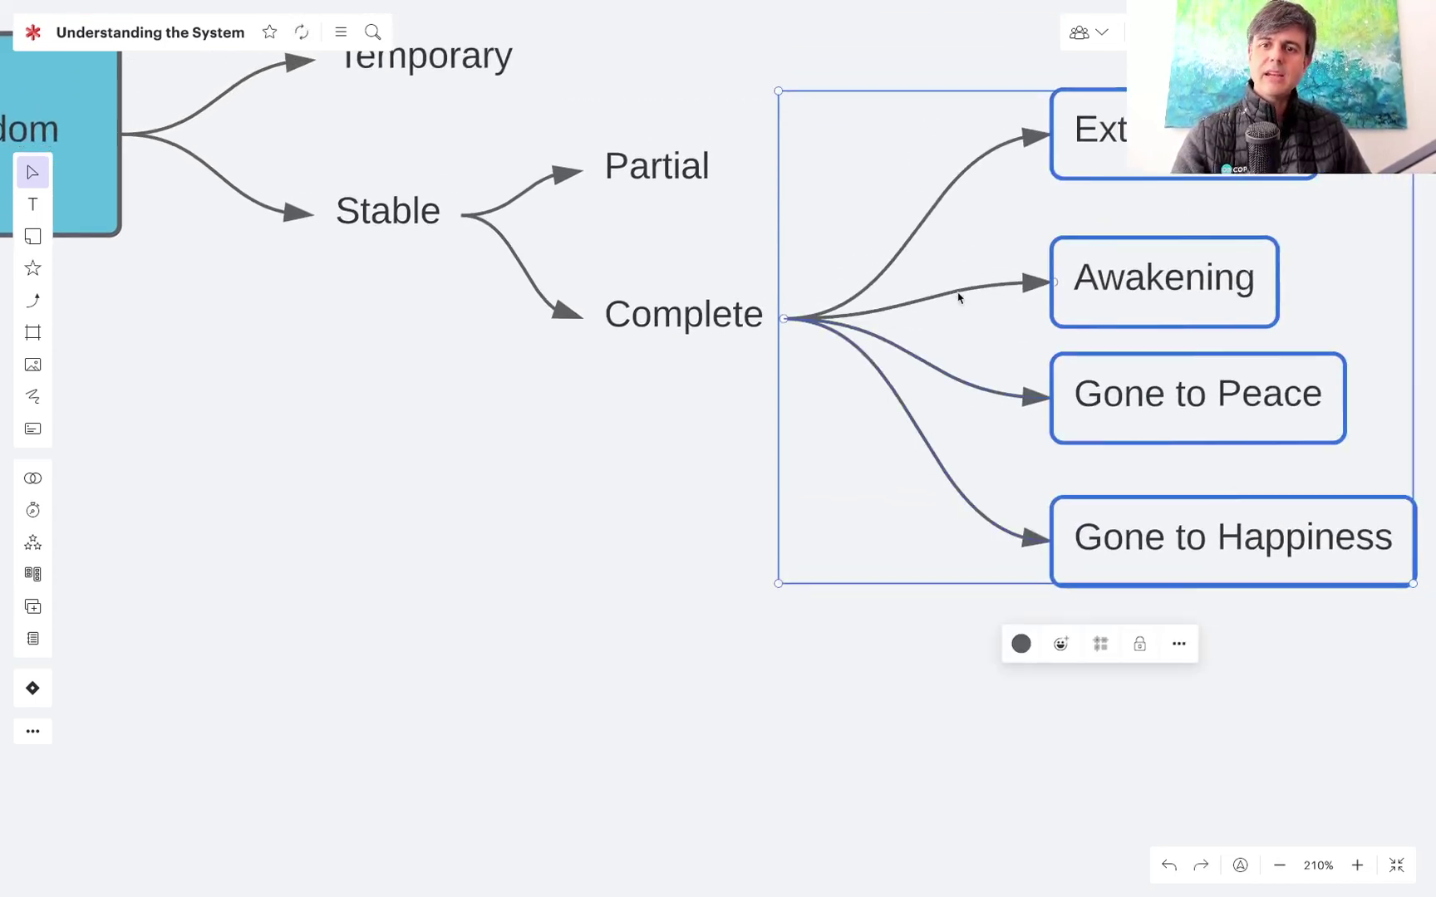
pyautogui.hotkey('ctrl', 'shift', 'z')
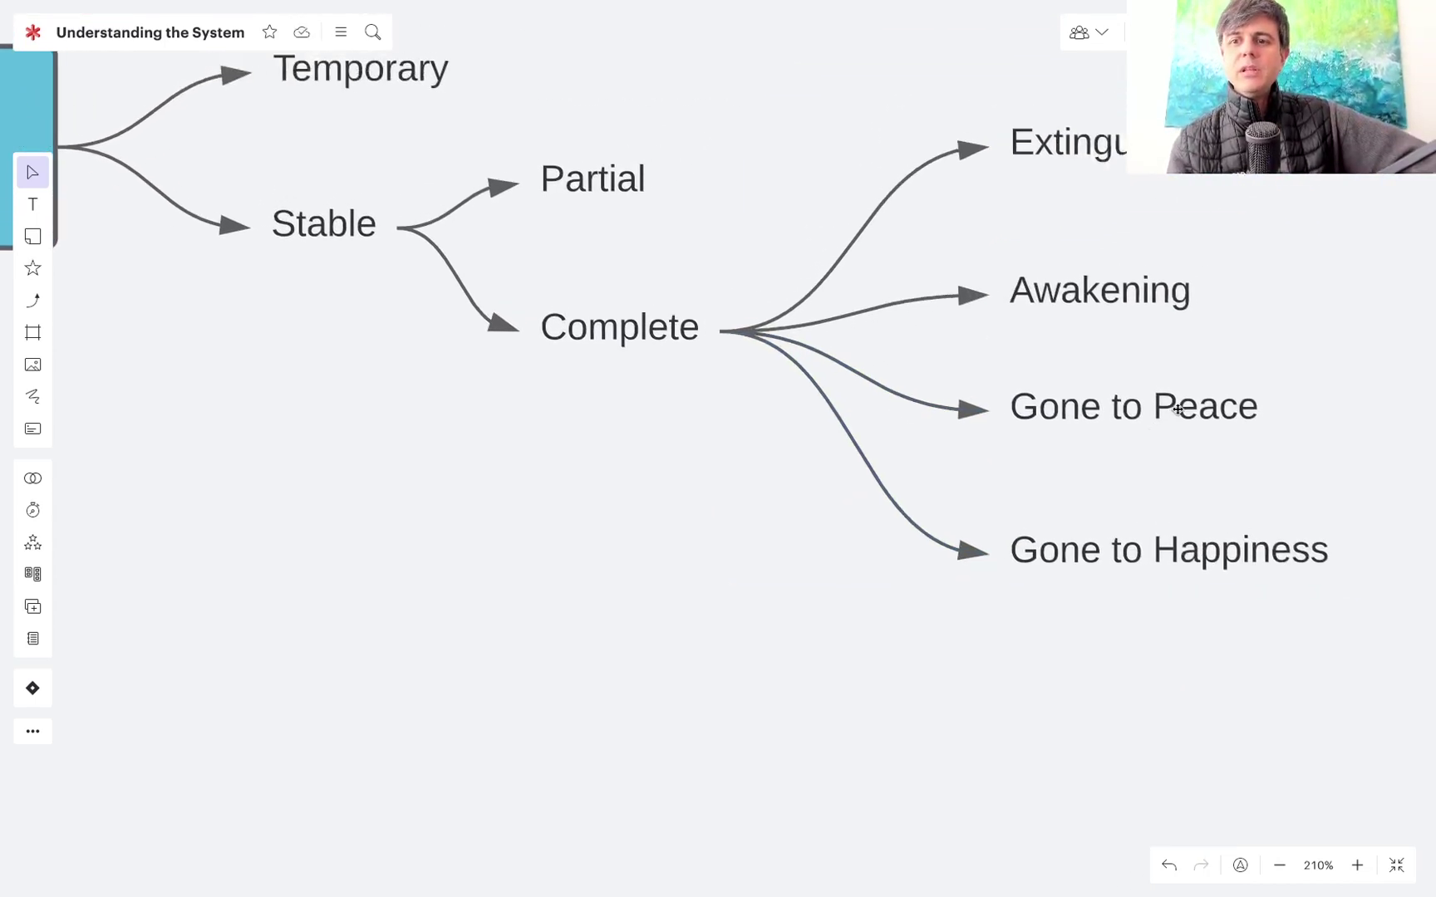
pyautogui.moveTo(1074, 206); pyautogui.dragTo(1072, 228)
# - Move Gone to Peace and Gone to Happiness up to even out the outcome spacing
pyautogui.moveTo(1041, 435); pyautogui.dragTo(1041, 411)
pyautogui.moveTo(1042, 568); pyautogui.dragTo(1039, 487)
pyautogui.scroll(-5, 1039, 487)
pyautogui.scroll(-1, 1039, 487)
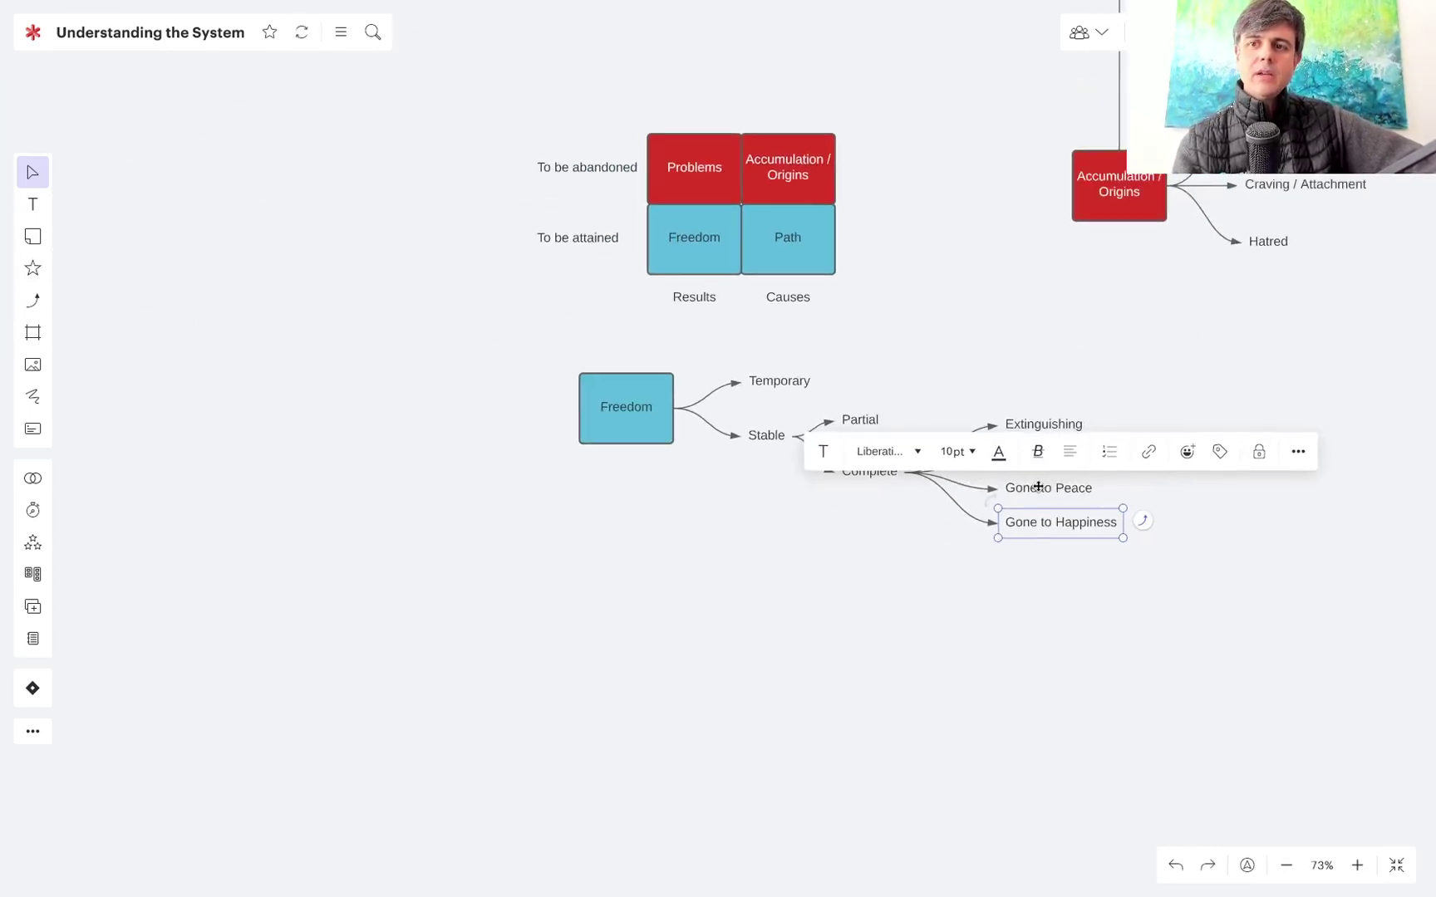
# - Pan around the board to review the finished Freedom tree
pyautogui.scroll(5, 1002, 277)
pyautogui.hscroll(-3, 1002, 277)
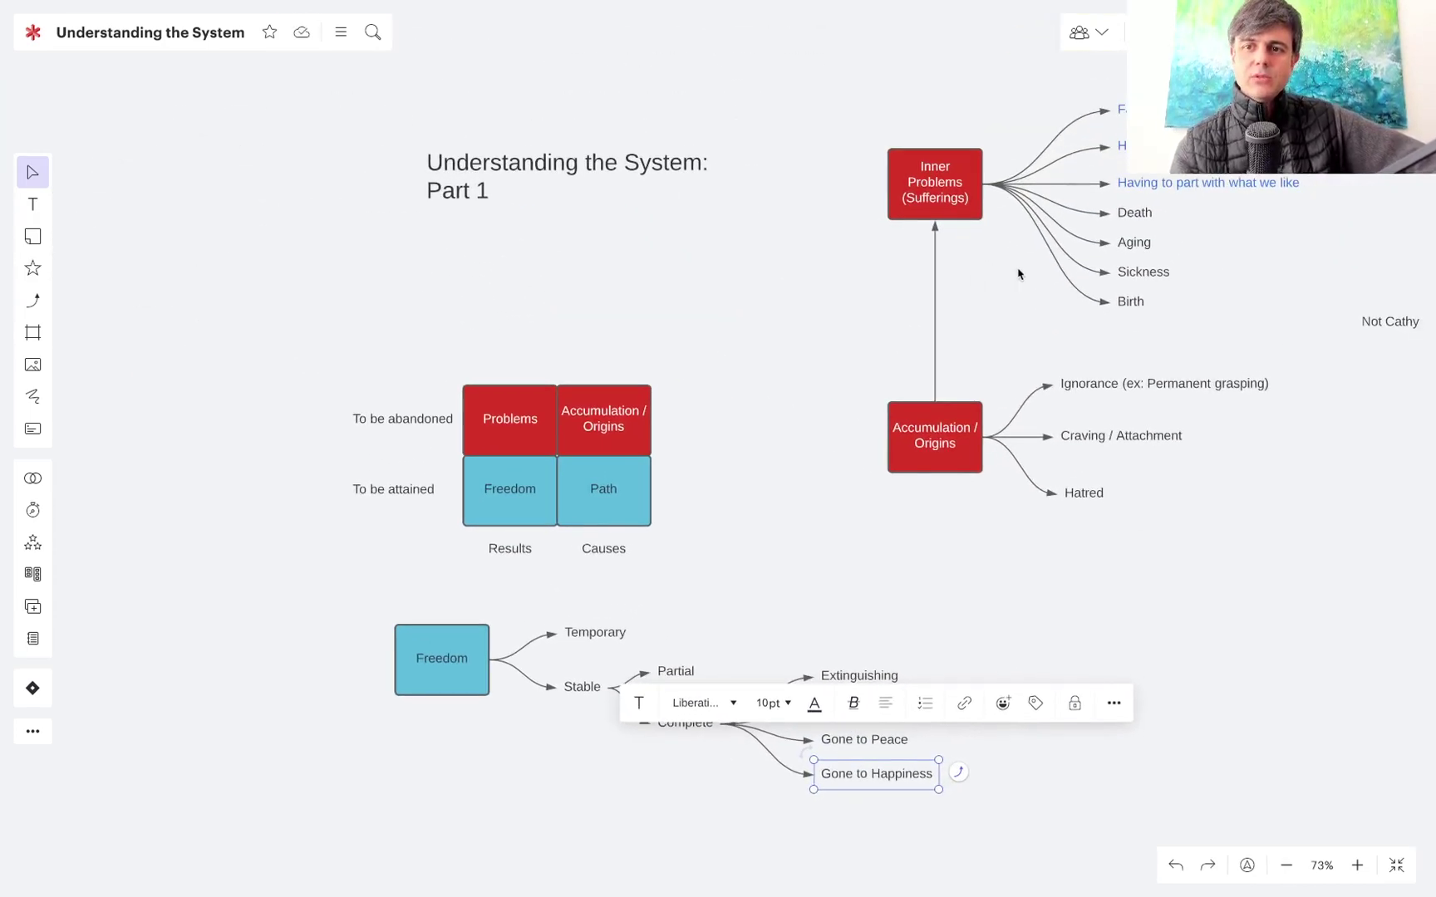
pyautogui.scroll(8, 1187, 218)
pyautogui.scroll(-4, 1186, 218)
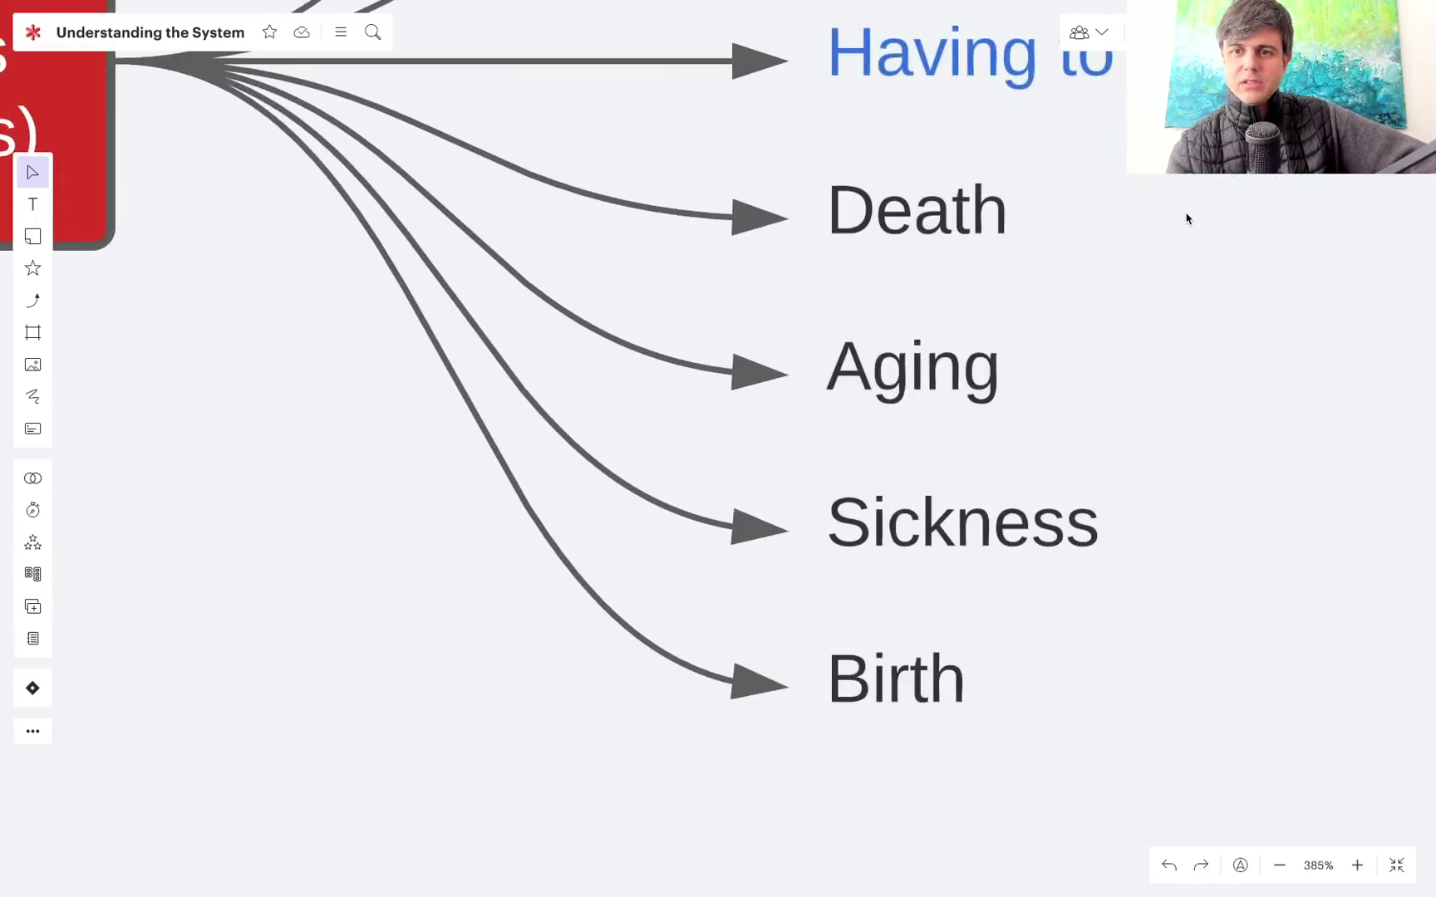
pyautogui.scroll(-5, 1187, 219)
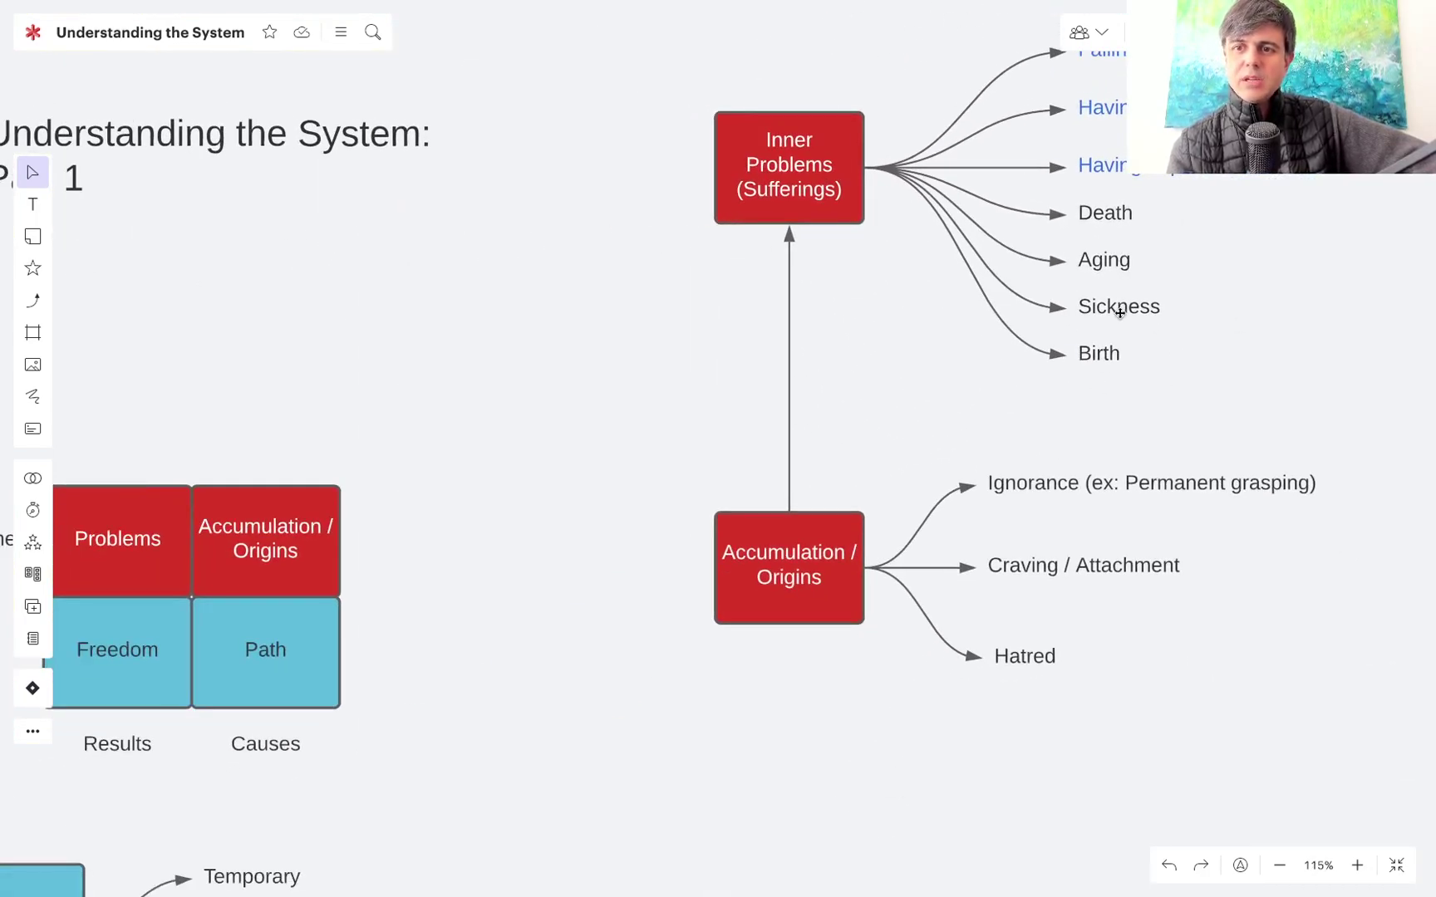
pyautogui.scroll(-1, 1119, 315)
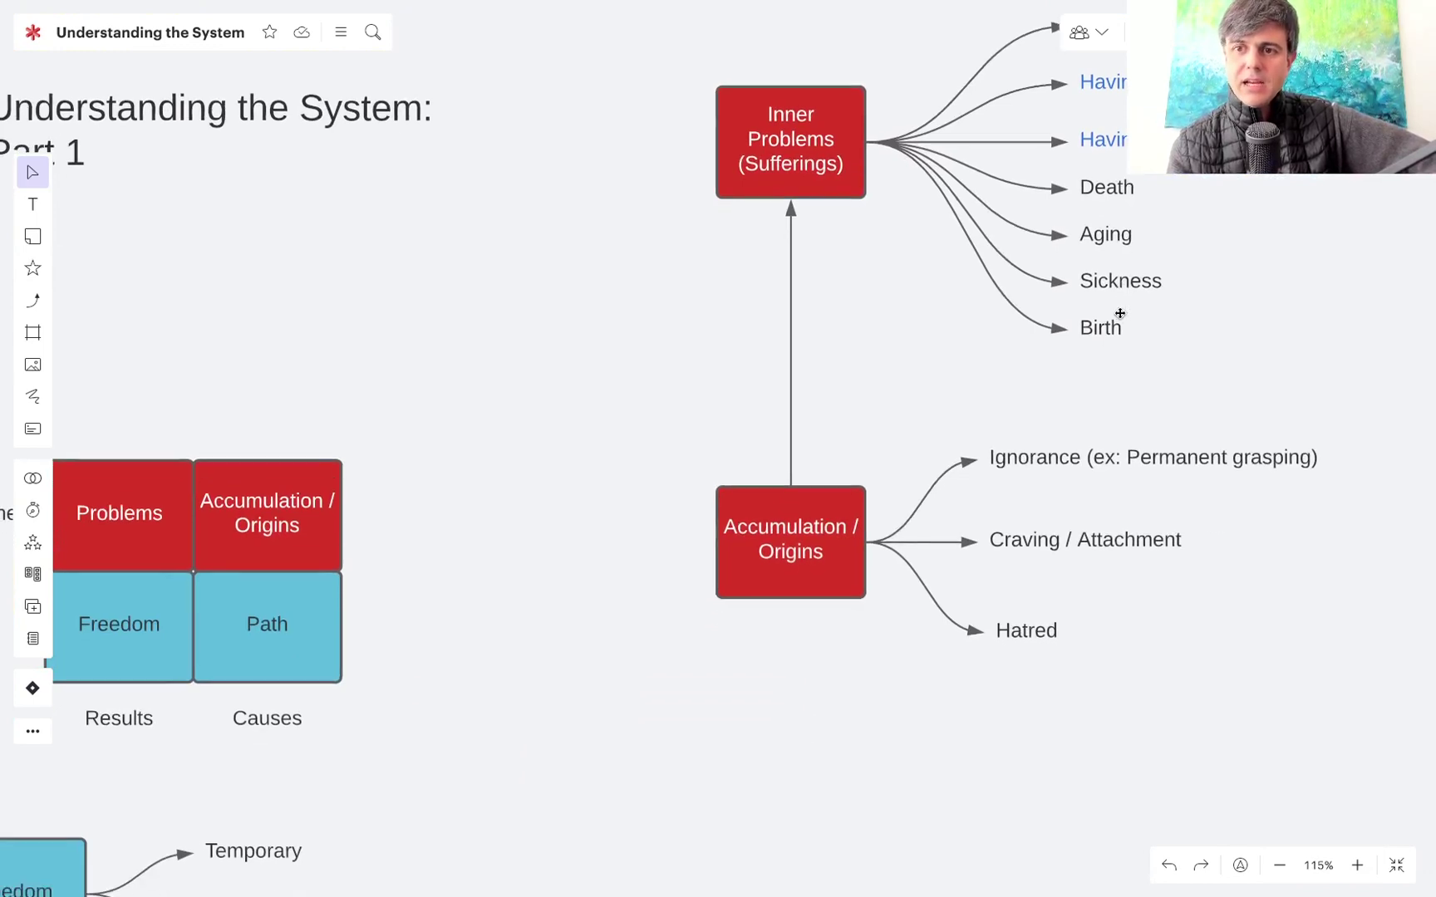
pyautogui.scroll(3, 1118, 315)
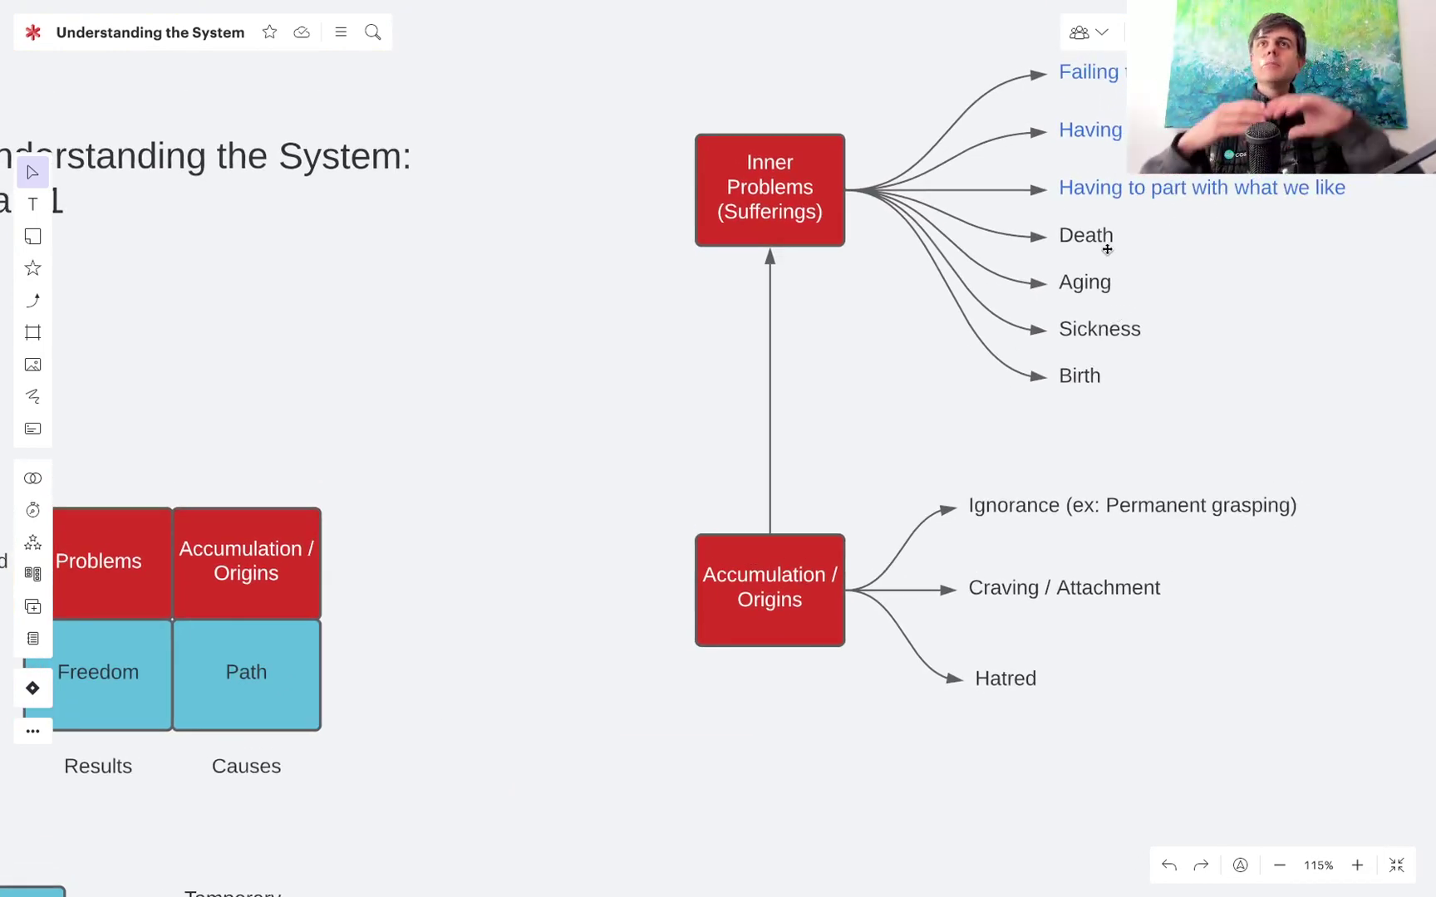
pyautogui.scroll(-5, 1107, 250)
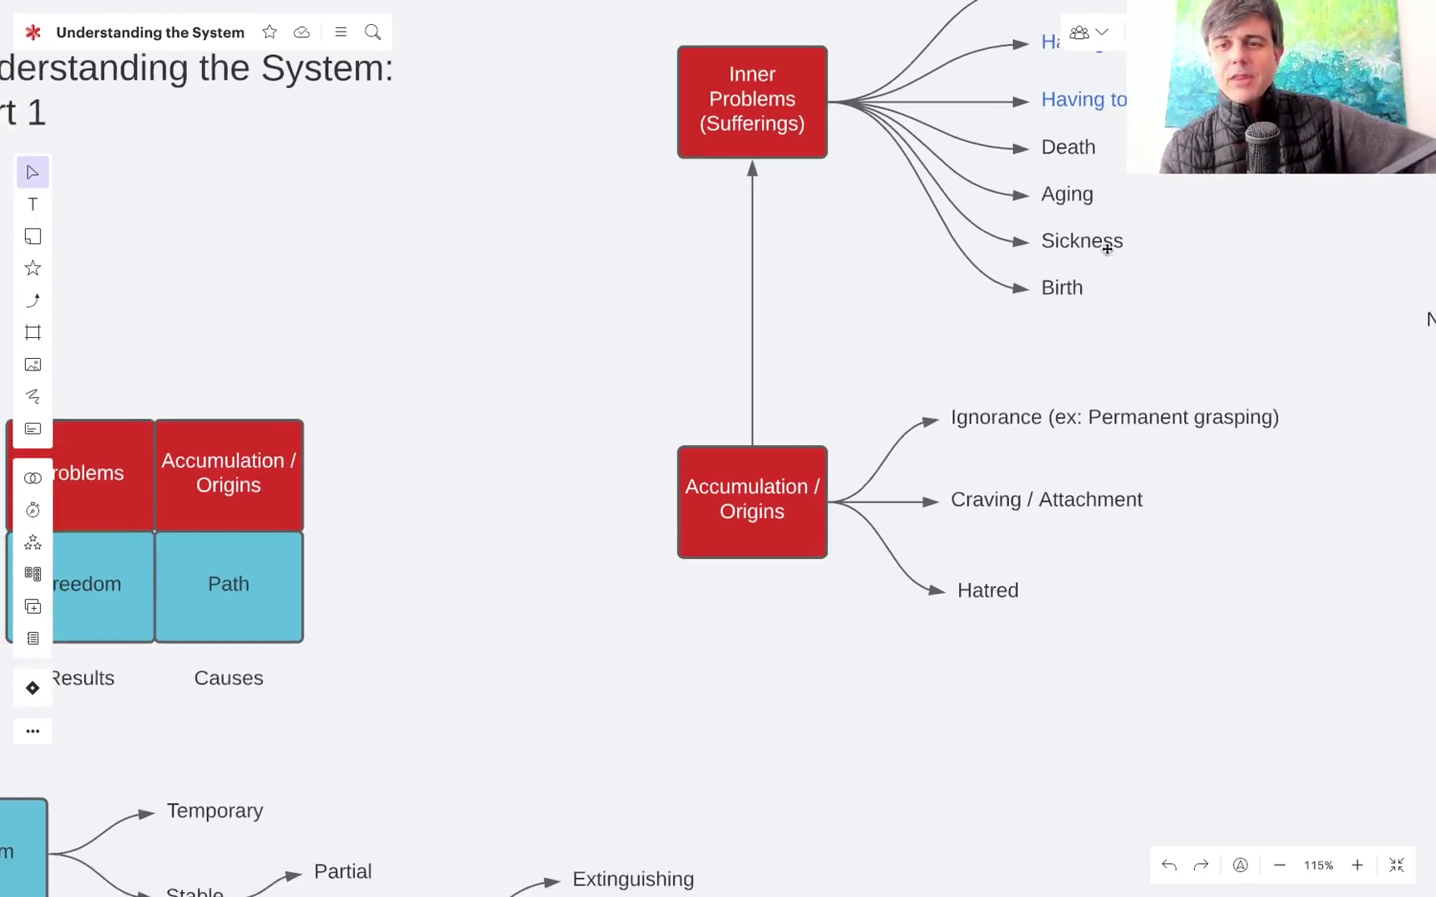
pyautogui.hscroll(-2, 1107, 249)
pyautogui.click(959, 414)
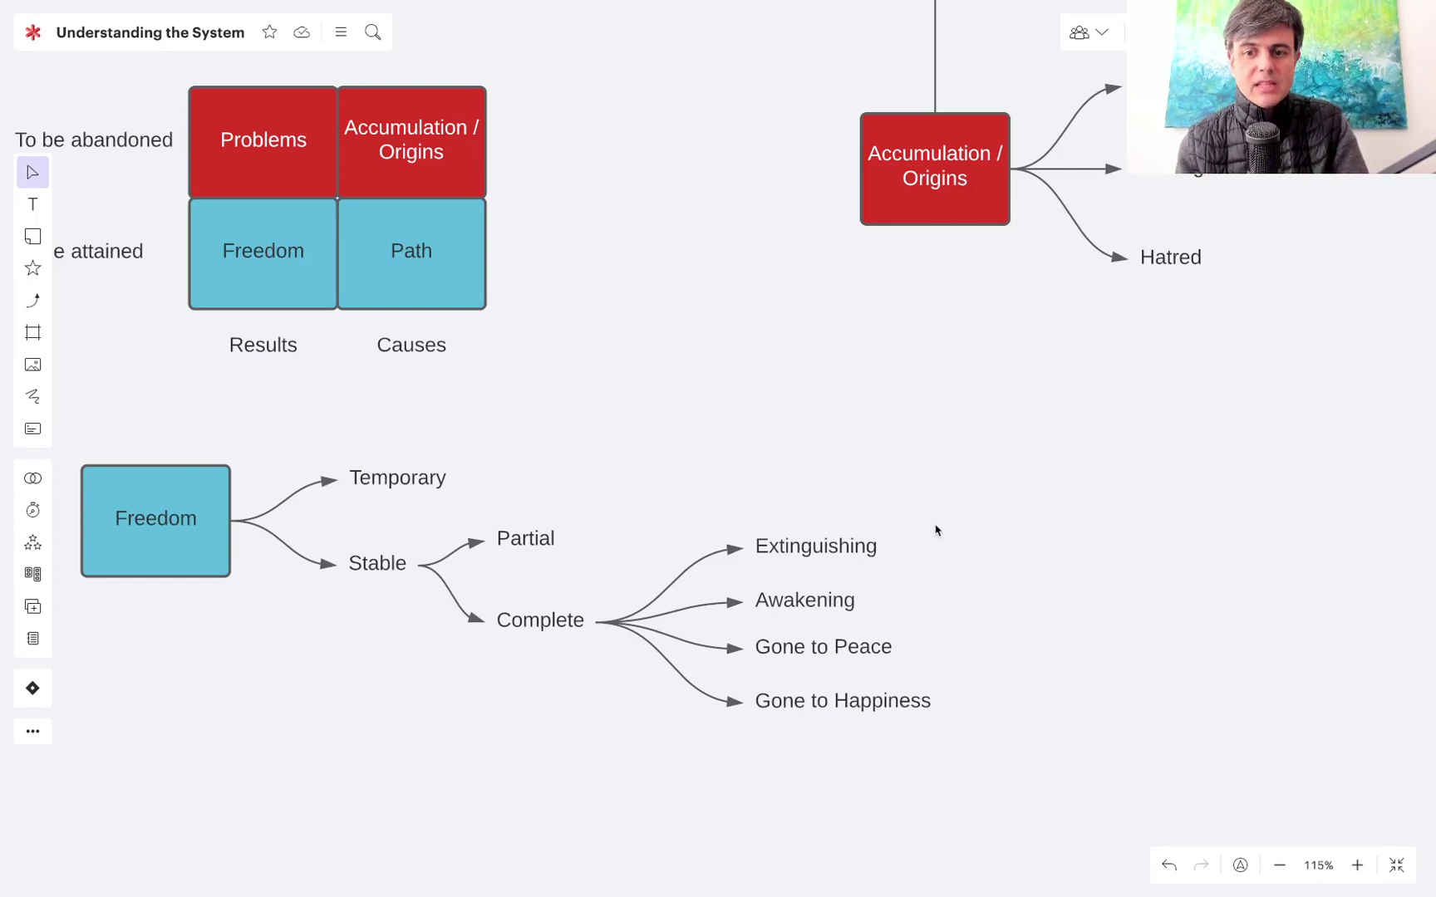
# - Pan right past the sufferings and origins map until the Cathy circle diagram shows
pyautogui.moveTo(936, 530); pyautogui.dragTo(827, 698)
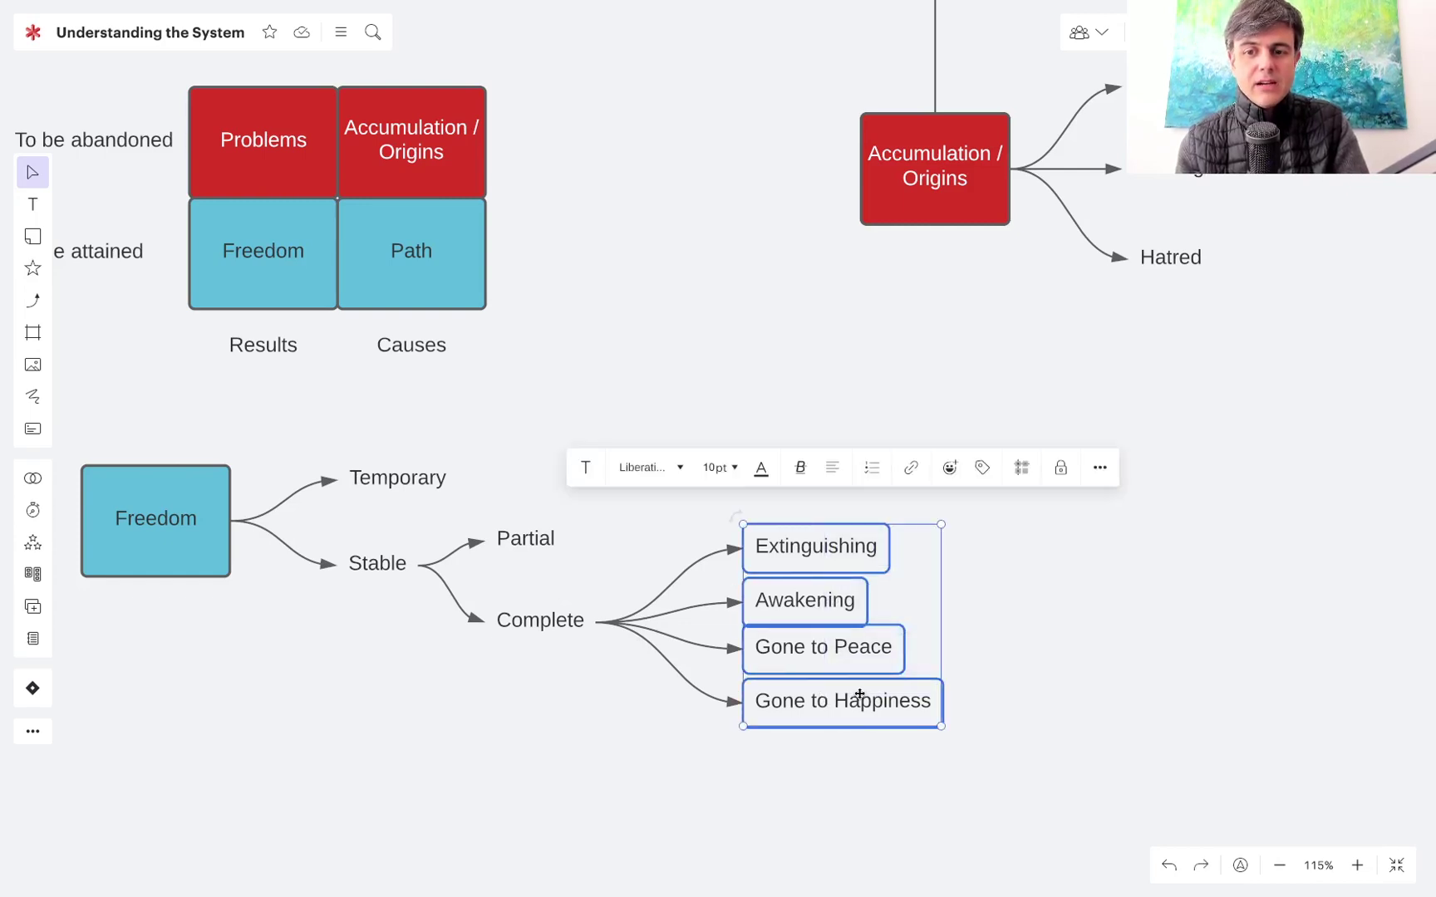
pyautogui.scroll(5, 1106, 588)
pyautogui.hscroll(2, 1106, 588)
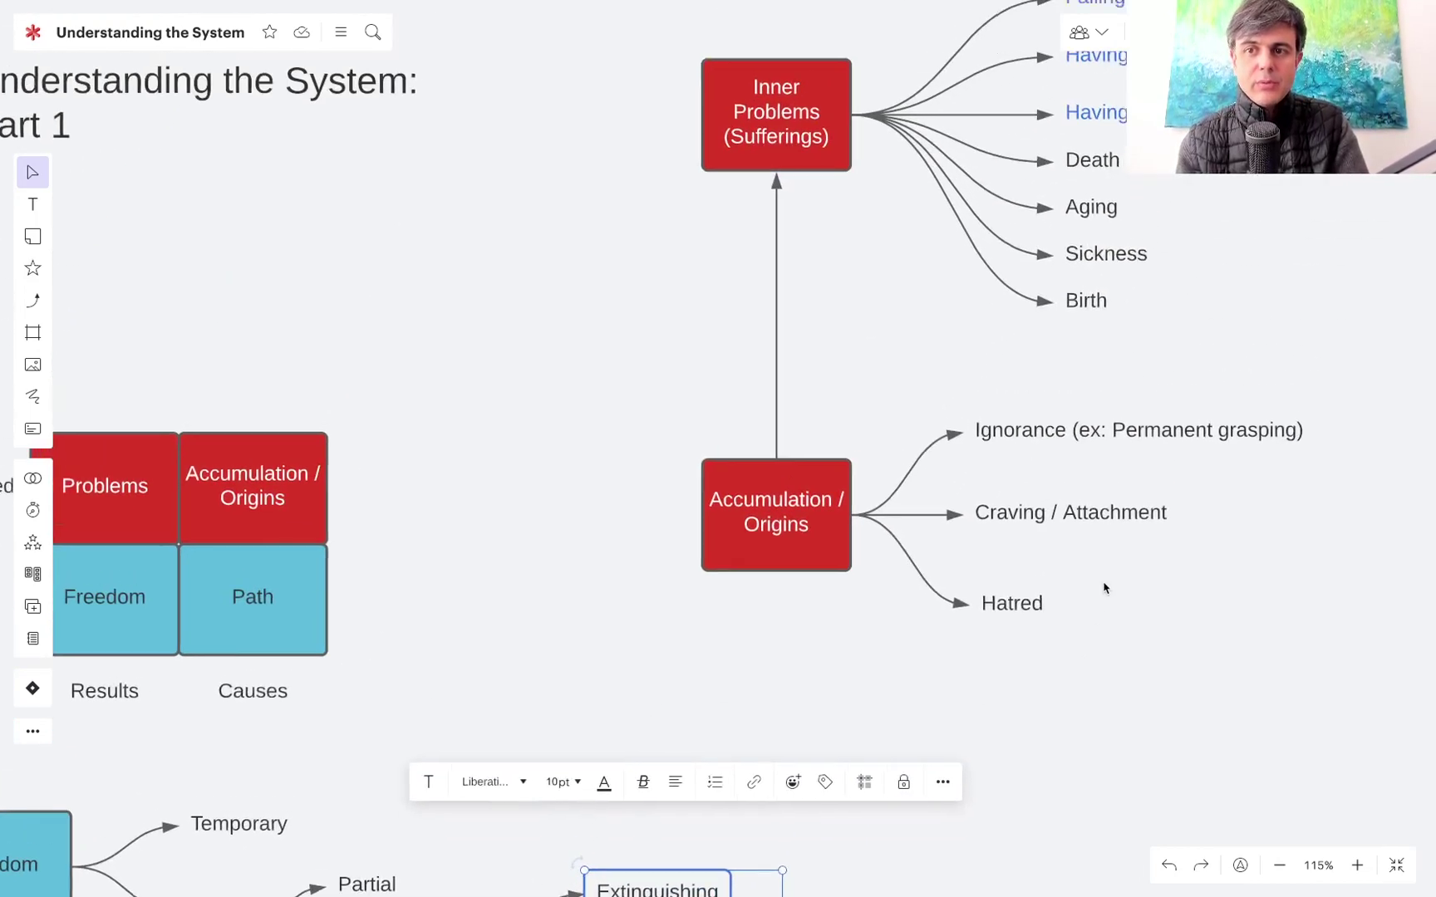
pyautogui.scroll(2, 1105, 587)
pyautogui.hscroll(1, 1105, 588)
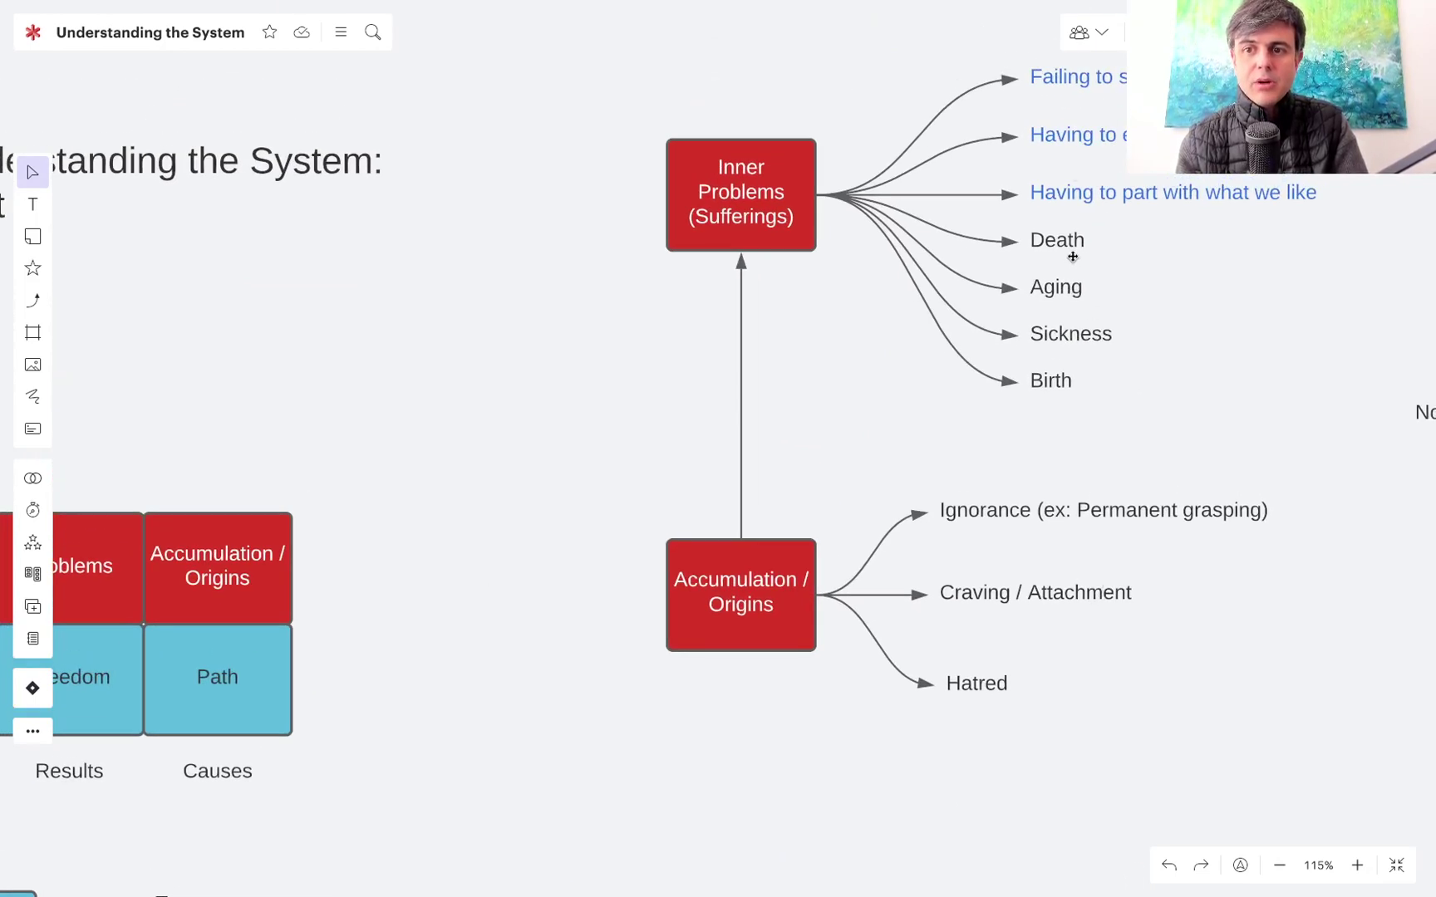
pyautogui.click(1073, 255)
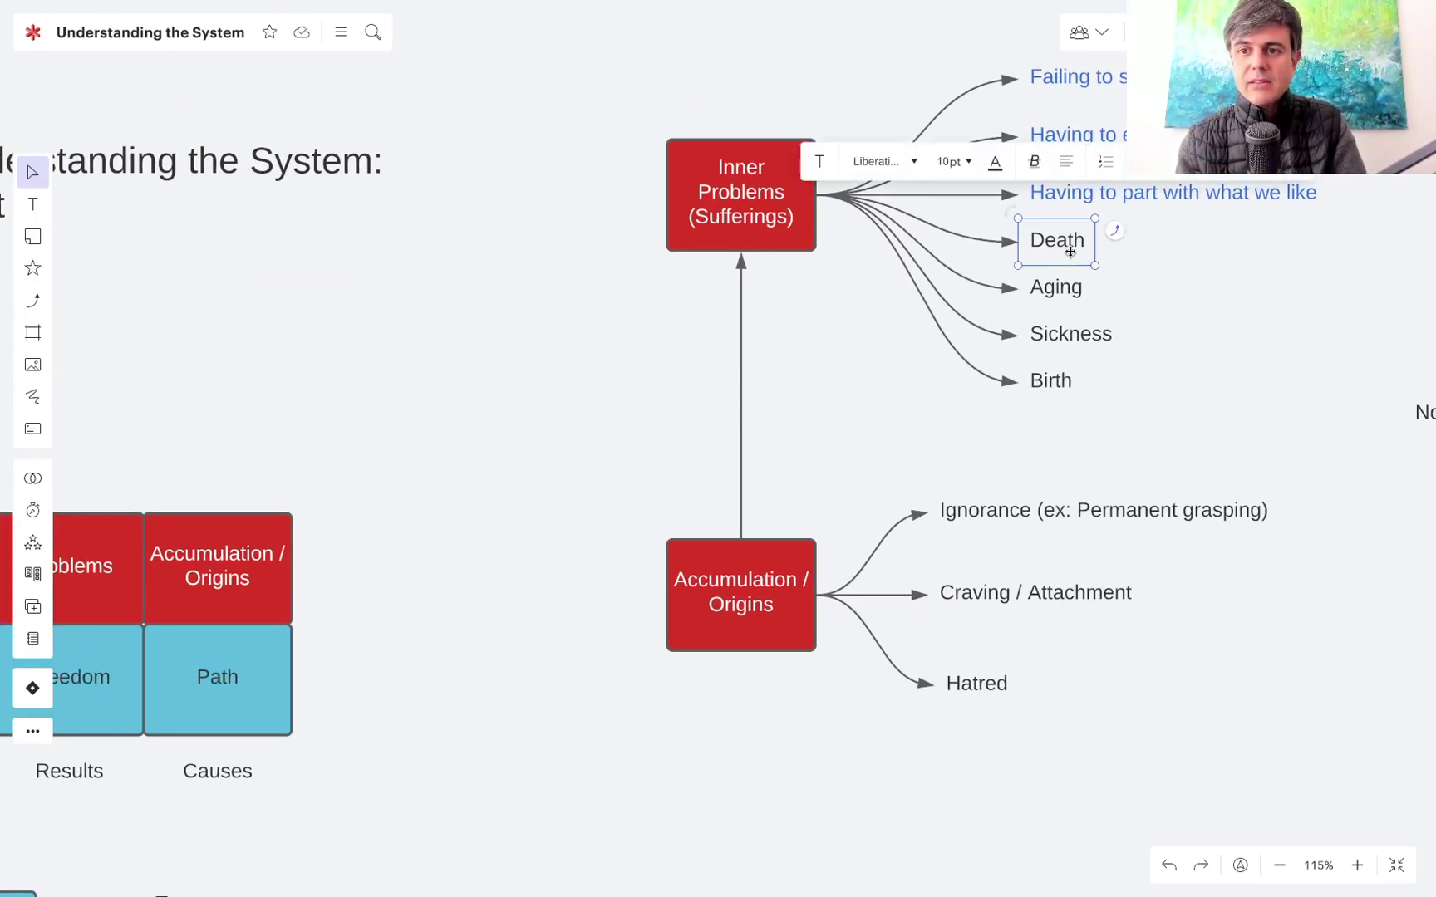
pyautogui.click(1173, 330)
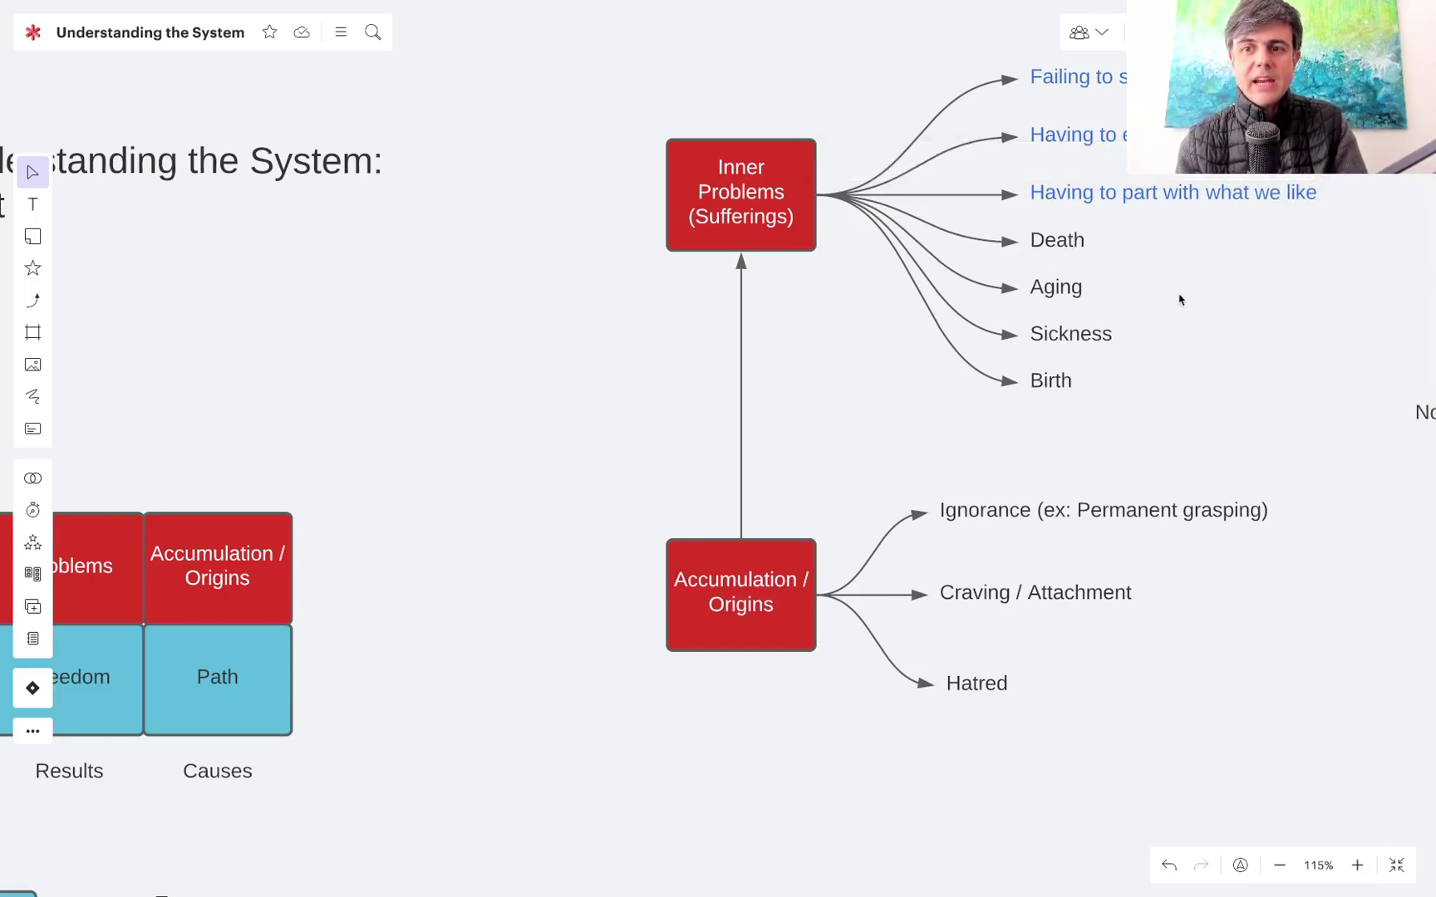
pyautogui.hscroll(1, 1179, 299)
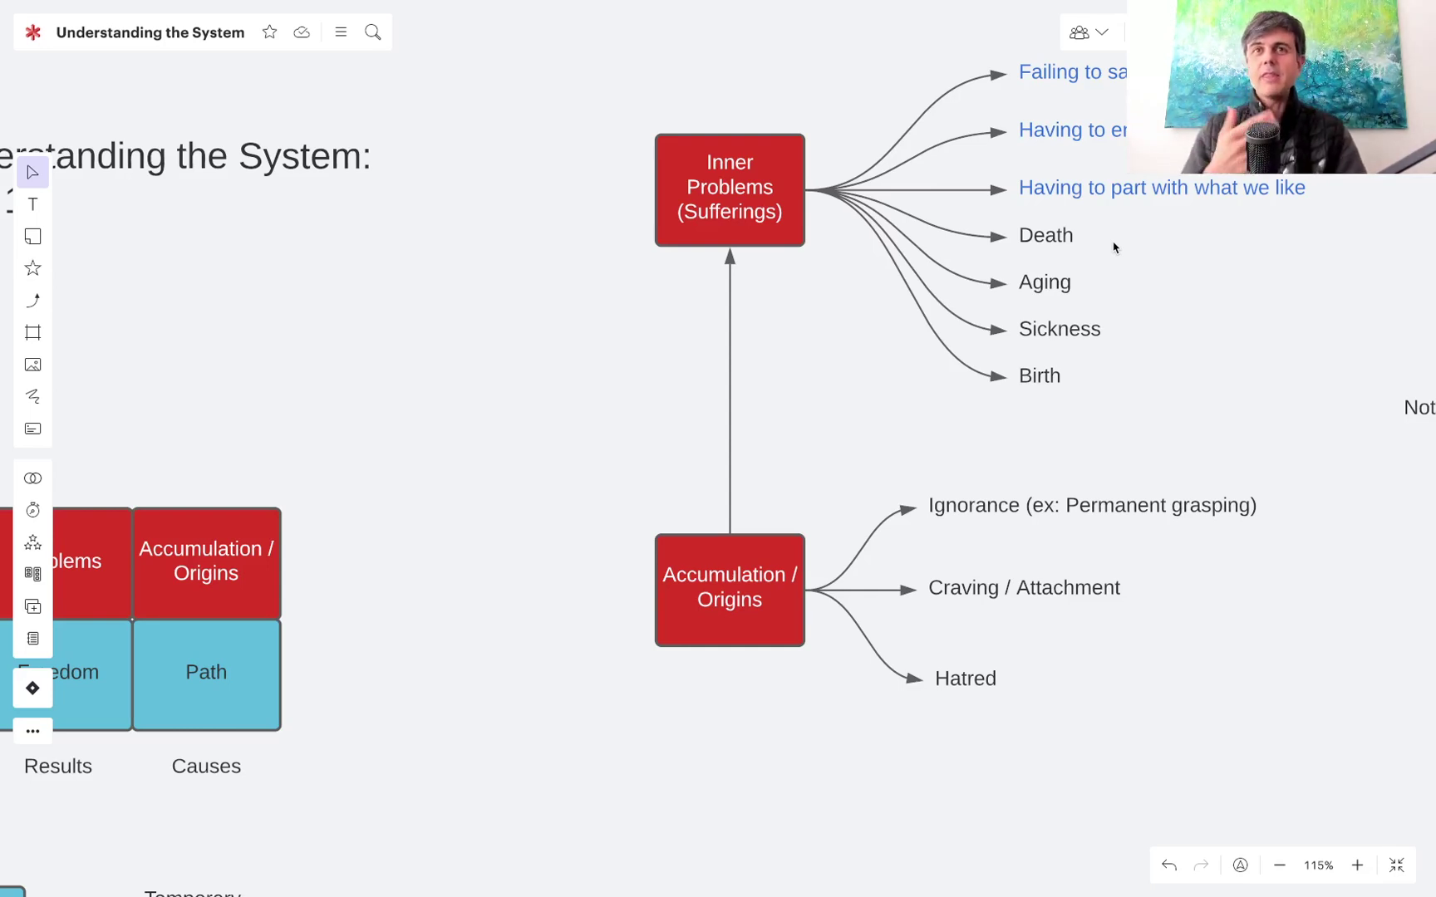
pyautogui.scroll(-2, 1114, 246)
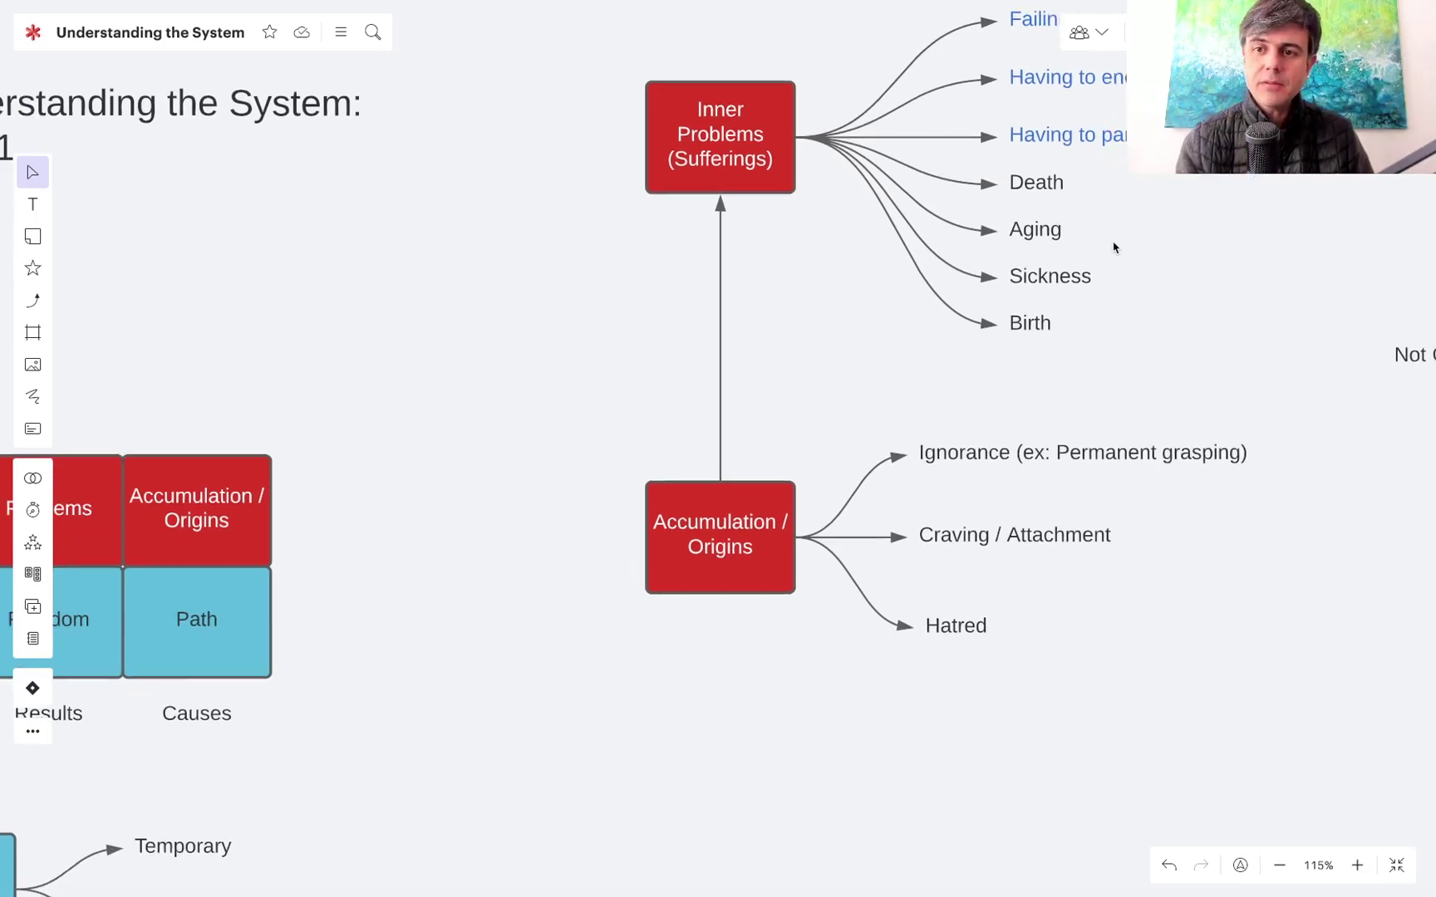
pyautogui.scroll(2, 1113, 247)
pyautogui.hscroll(4, 1114, 246)
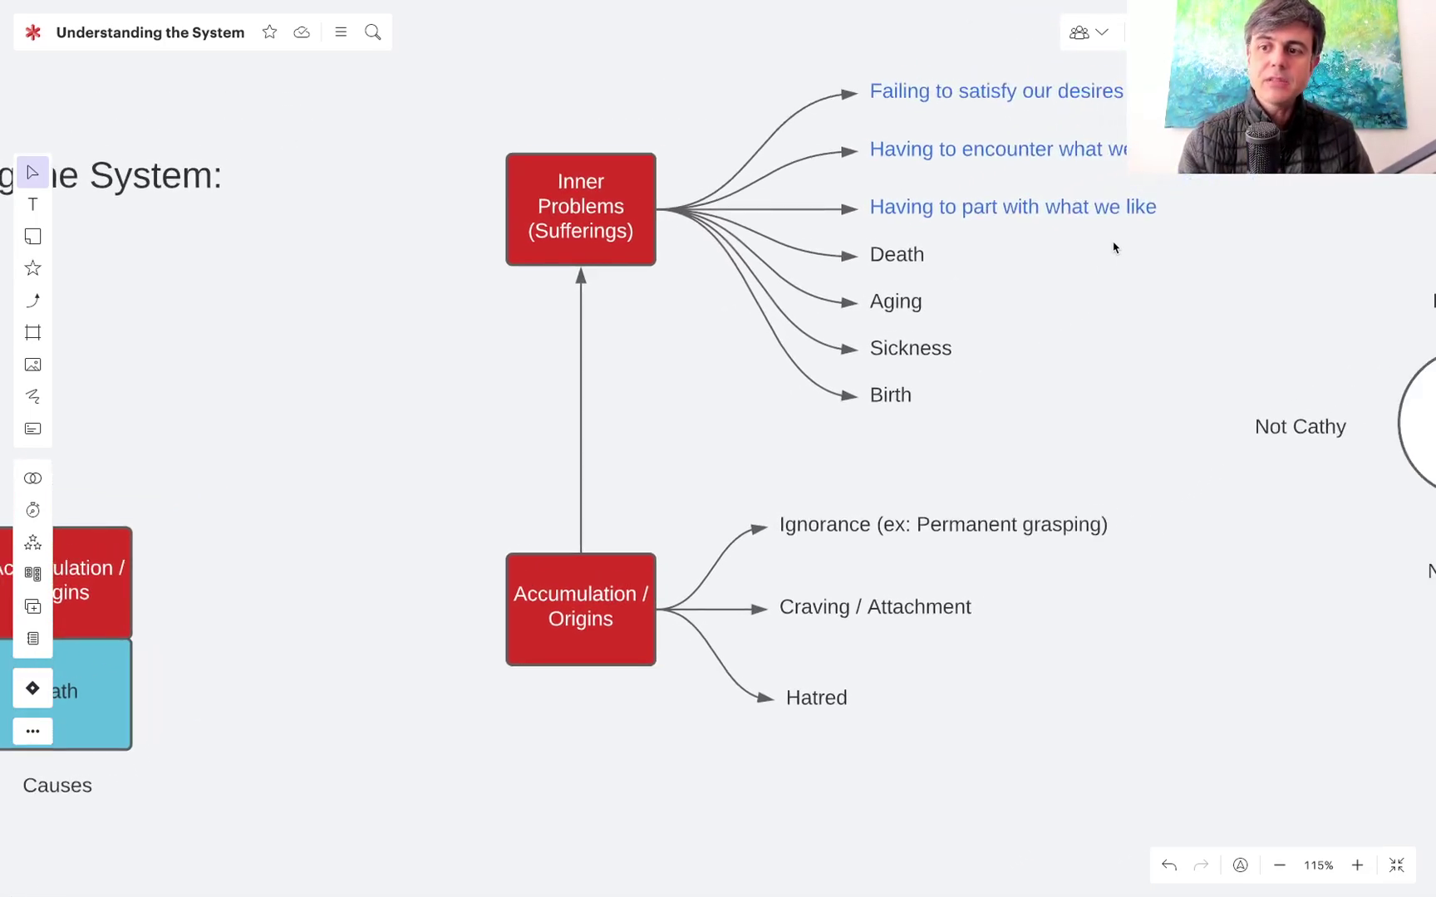
# - Shift the Cathy circle diagram and its labels further right to make room
pyautogui.hscroll(7, 1121, 305)
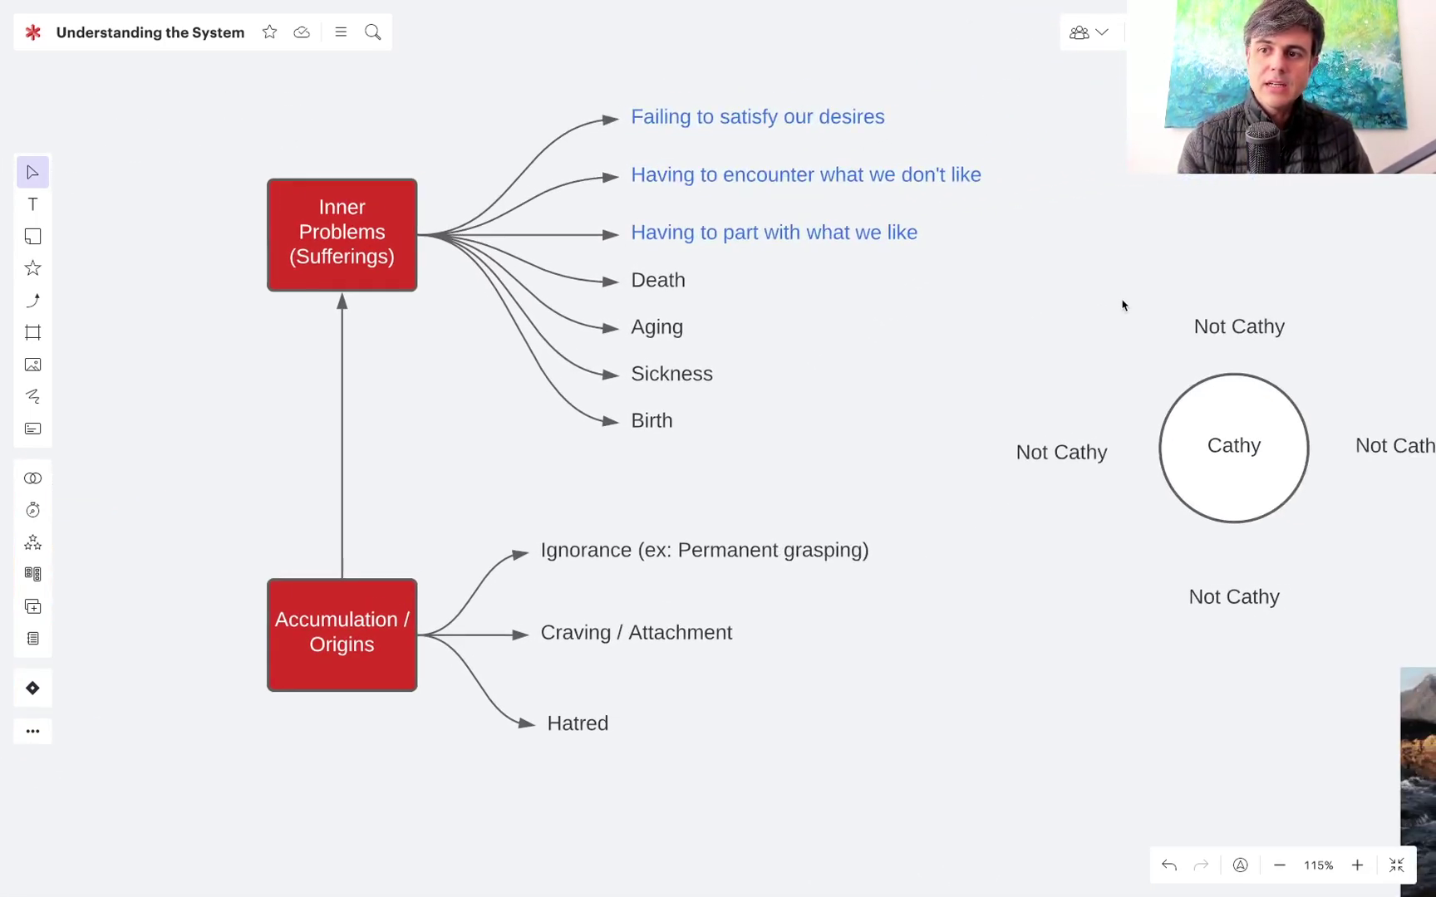
pyautogui.moveTo(1010, 263); pyautogui.dragTo(1314, 625)
pyautogui.moveTo(844, 356); pyautogui.dragTo(1279, 317)
pyautogui.click(673, 315)
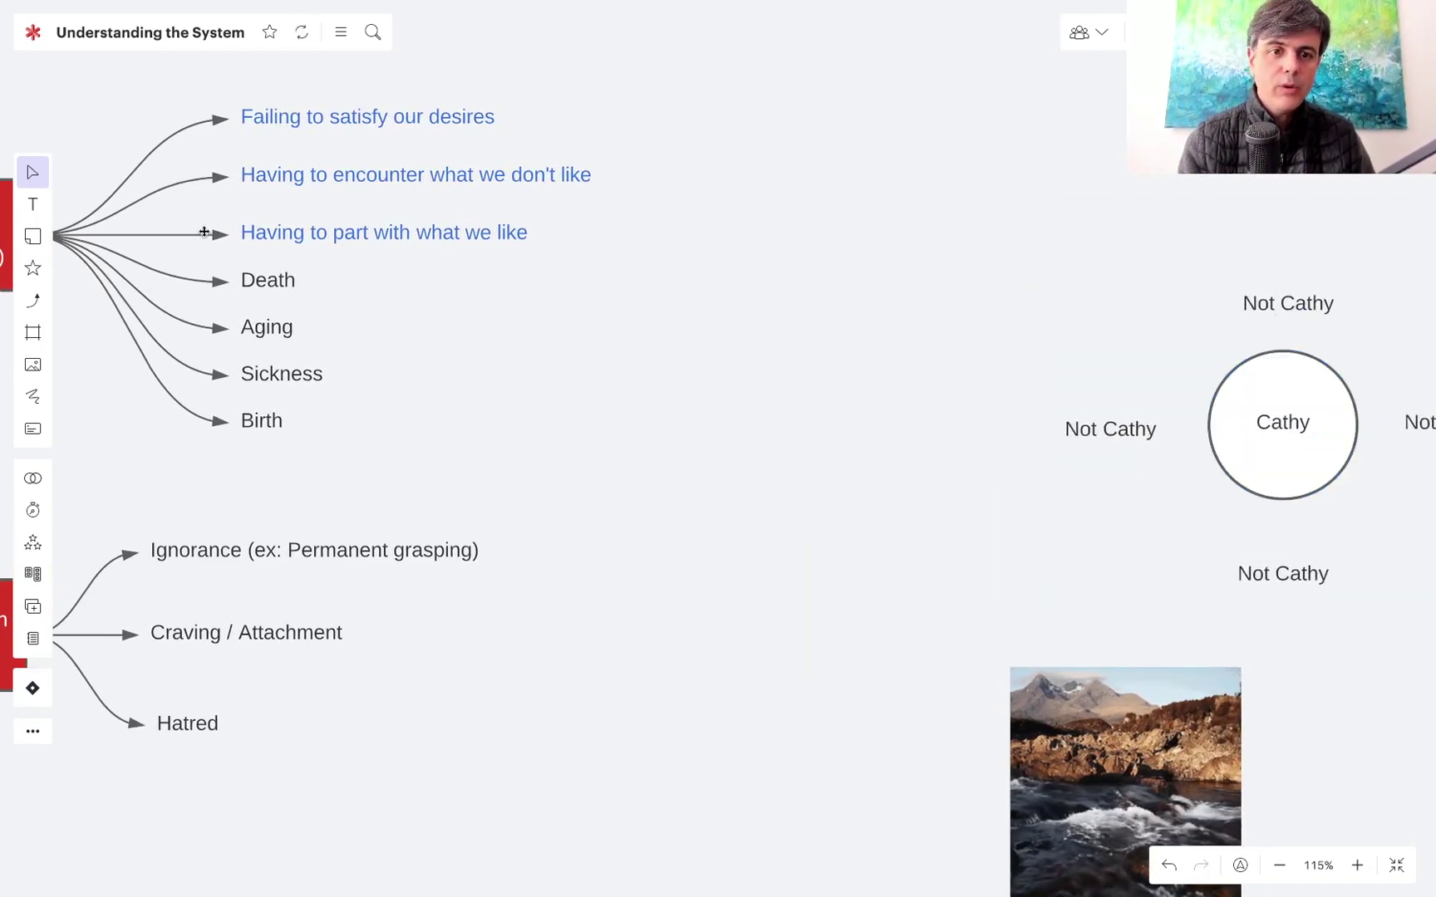
# - Draw a rectangle between the map and the circle labelled 'Physical Pain'
pyautogui.click(32, 268)
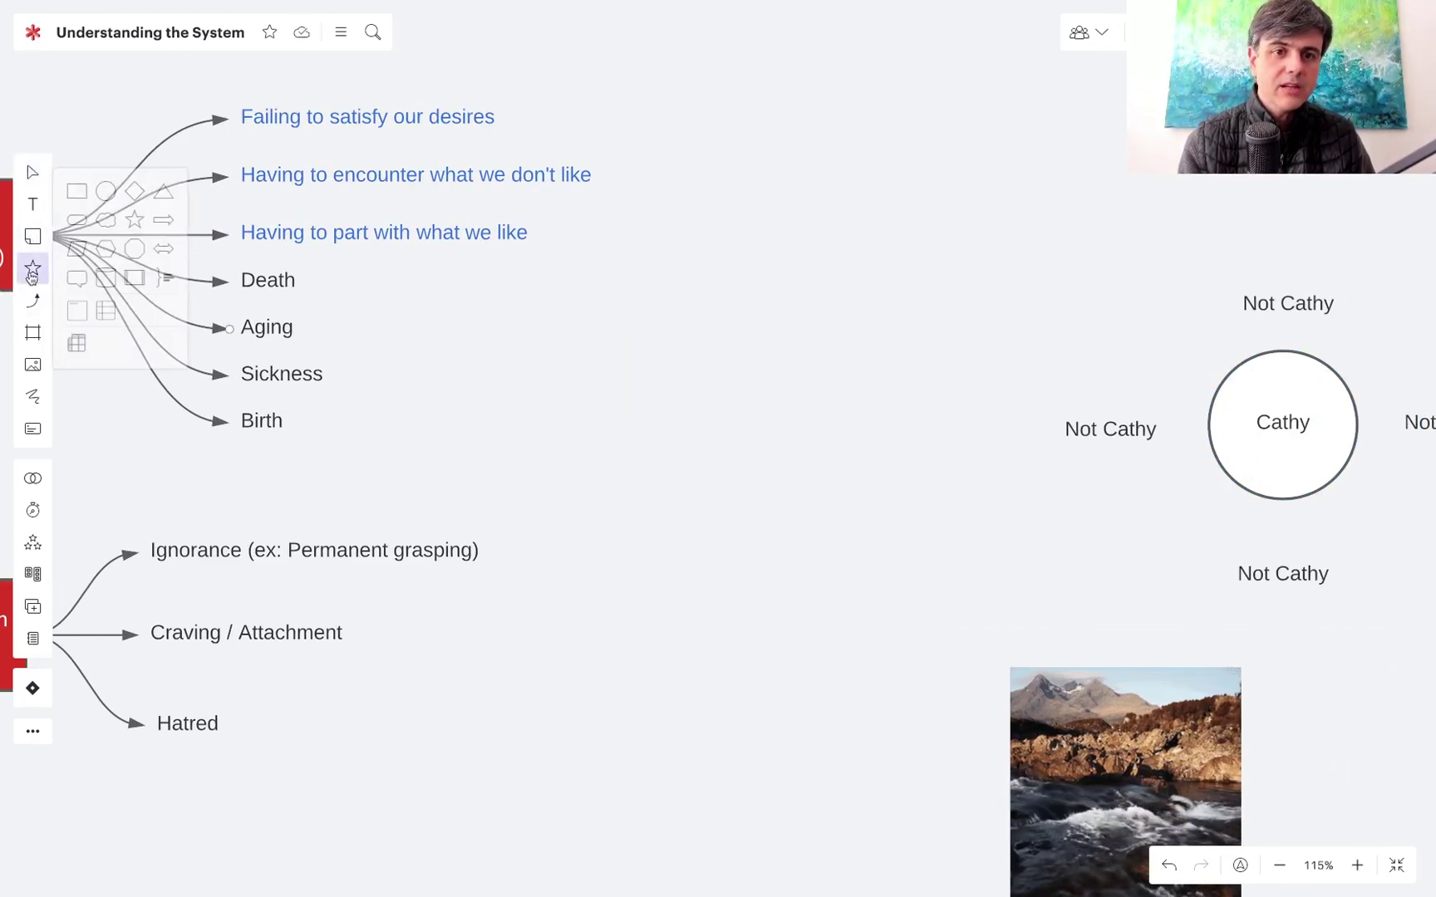
pyautogui.click(81, 192)
pyautogui.click(675, 401)
pyautogui.moveTo(675, 402); pyautogui.dragTo(830, 455)
pyautogui.doubleClick(756, 417)
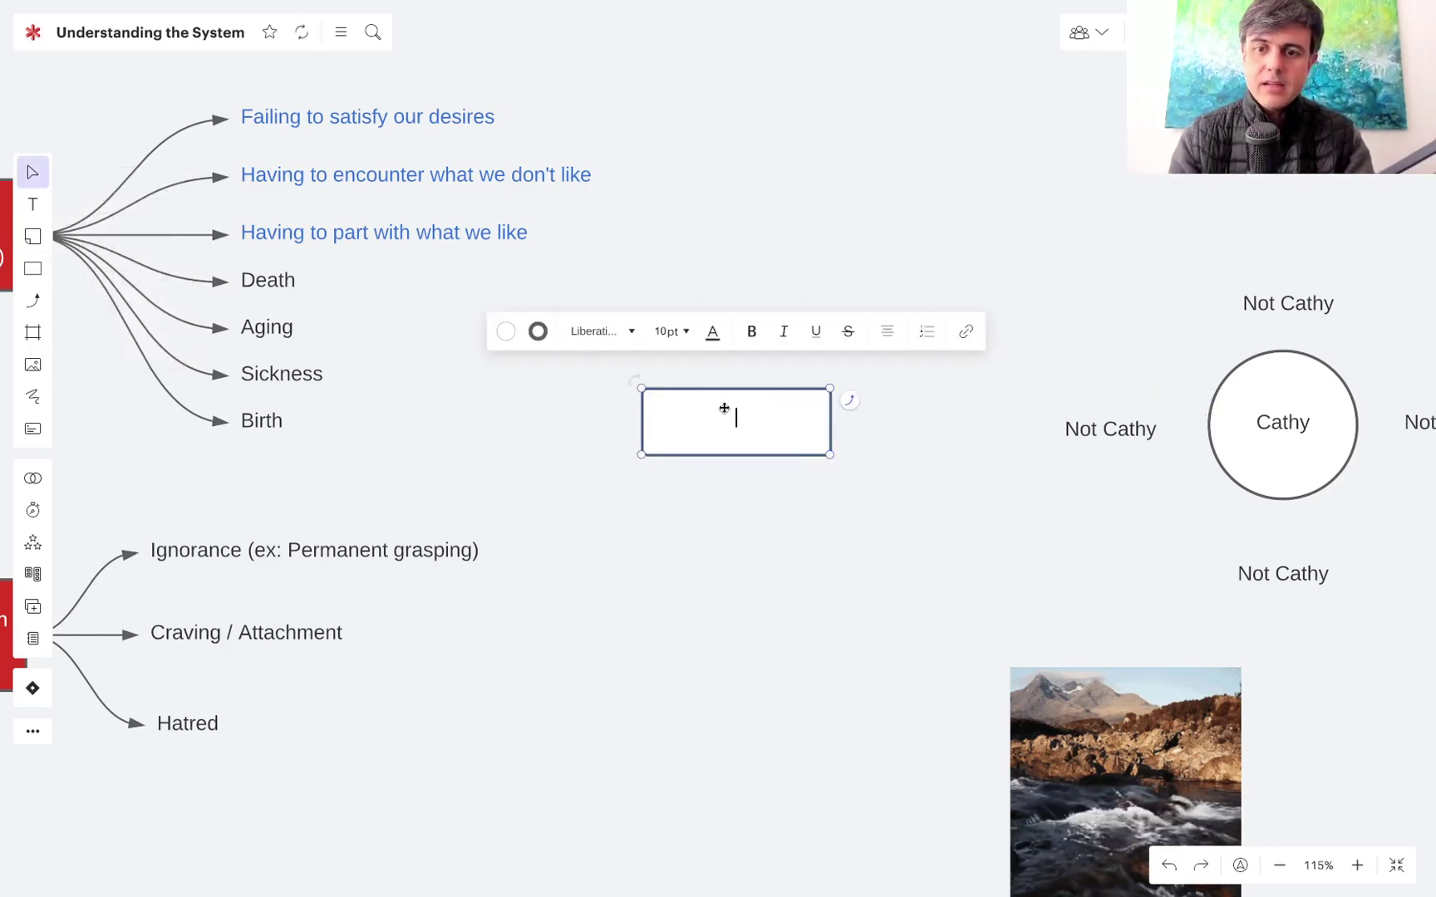
pyautogui.write('Physical Pain')
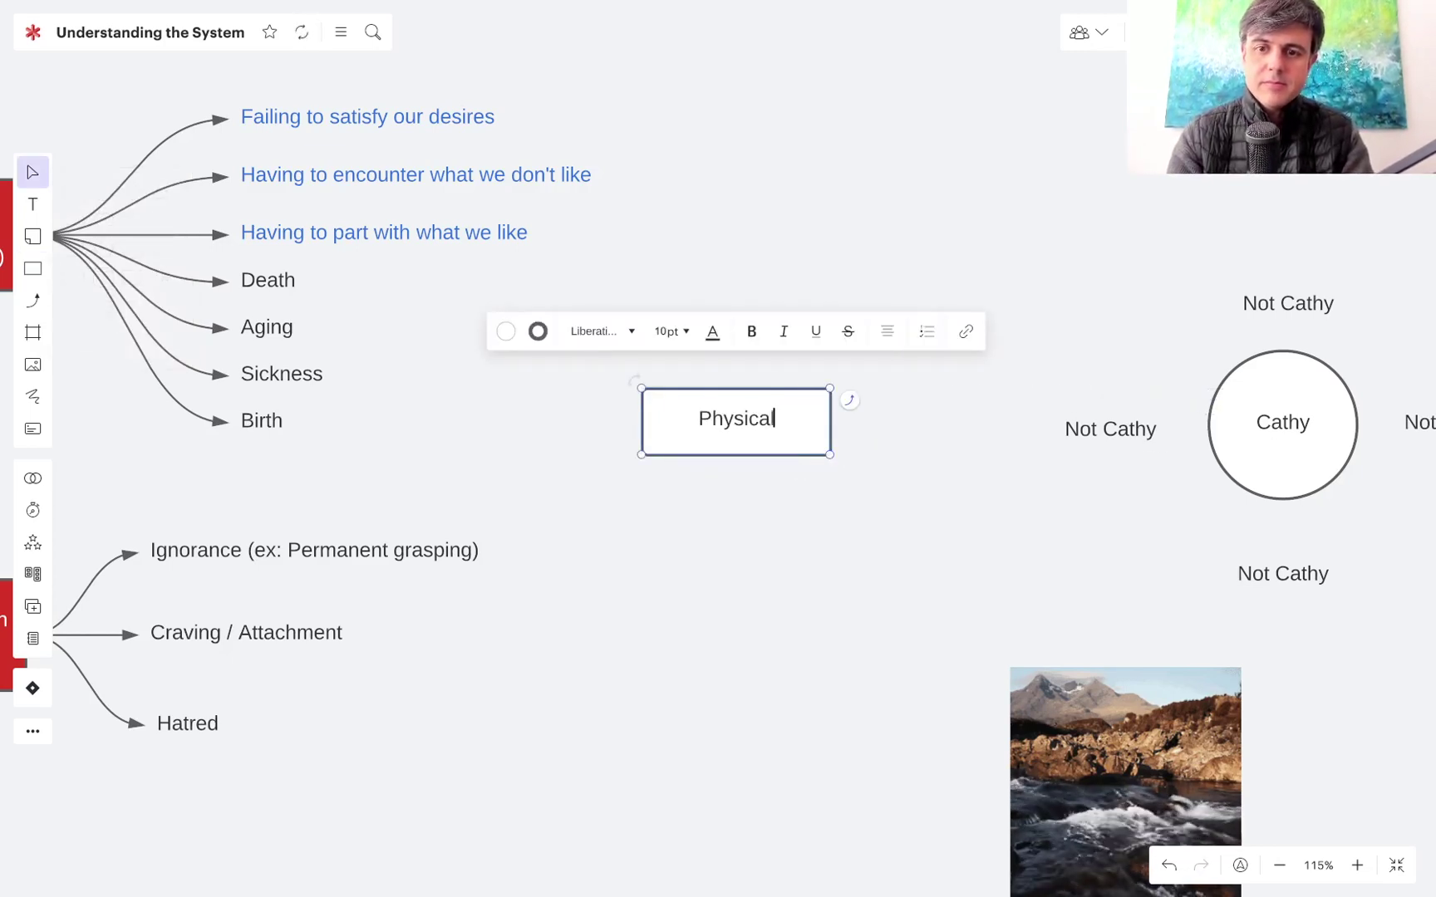
pyautogui.click(619, 510)
# - Add a taller 'Mental Pain' rectangle directly above Physical Pain
pyautogui.click(34, 268)
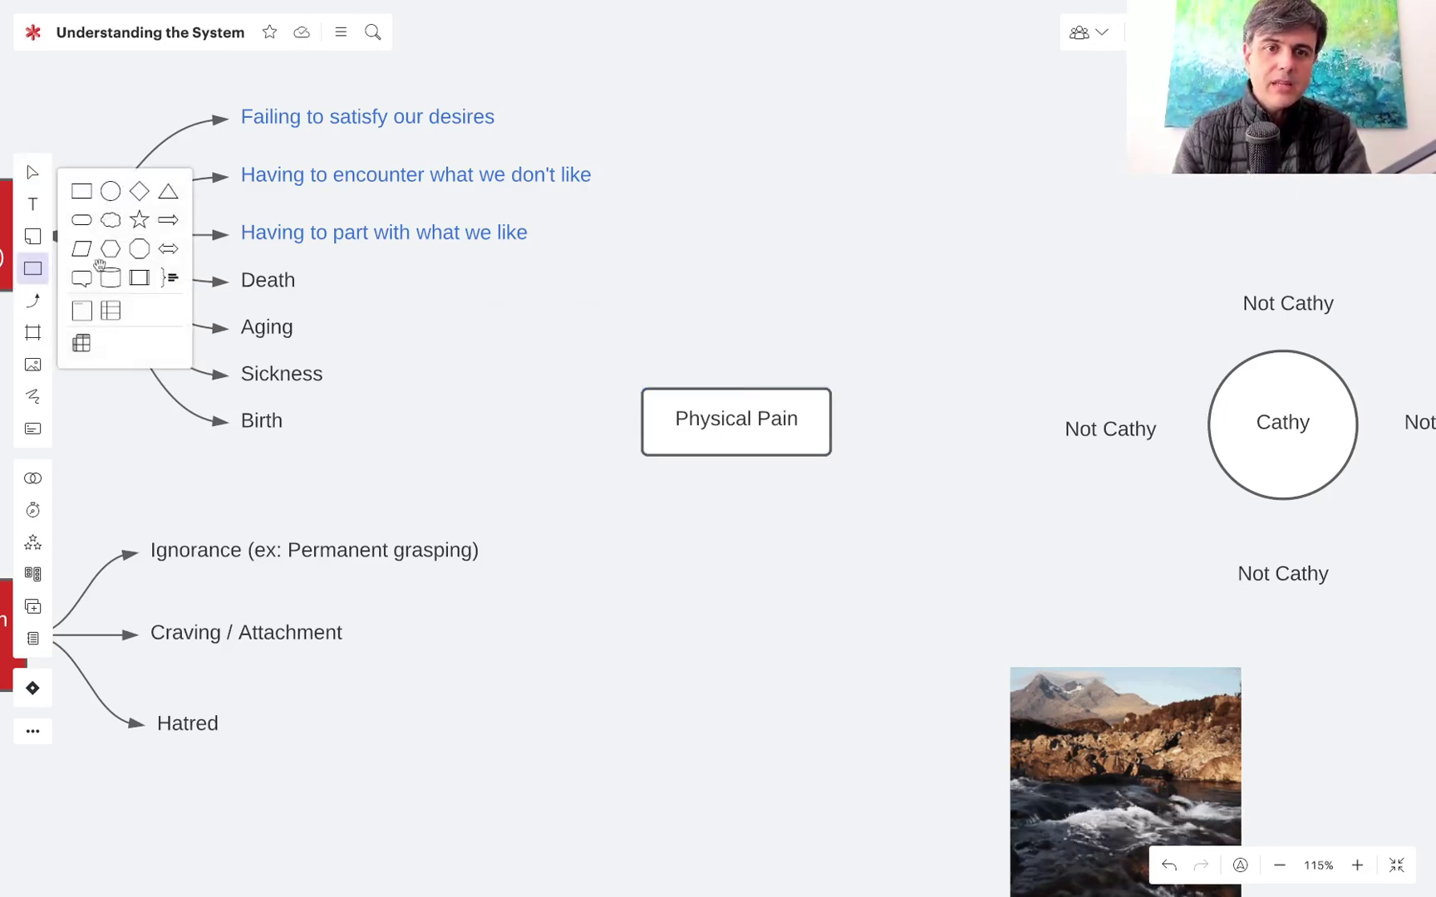
pyautogui.click(751, 453)
pyautogui.moveTo(744, 444); pyautogui.dragTo(728, 234)
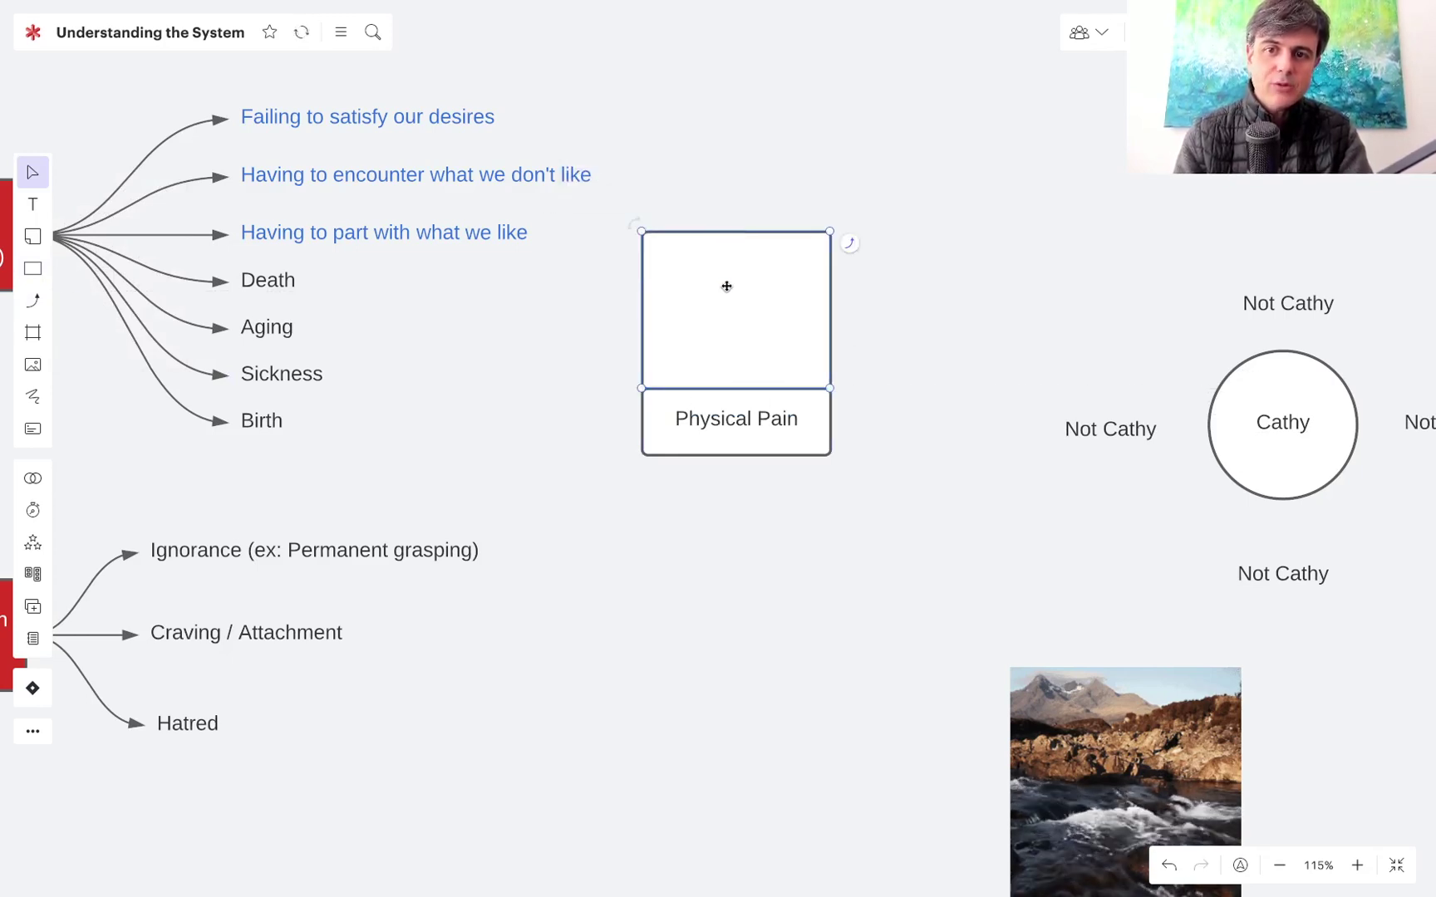
pyautogui.doubleClick(727, 285)
pyautogui.write('Mental Pain')
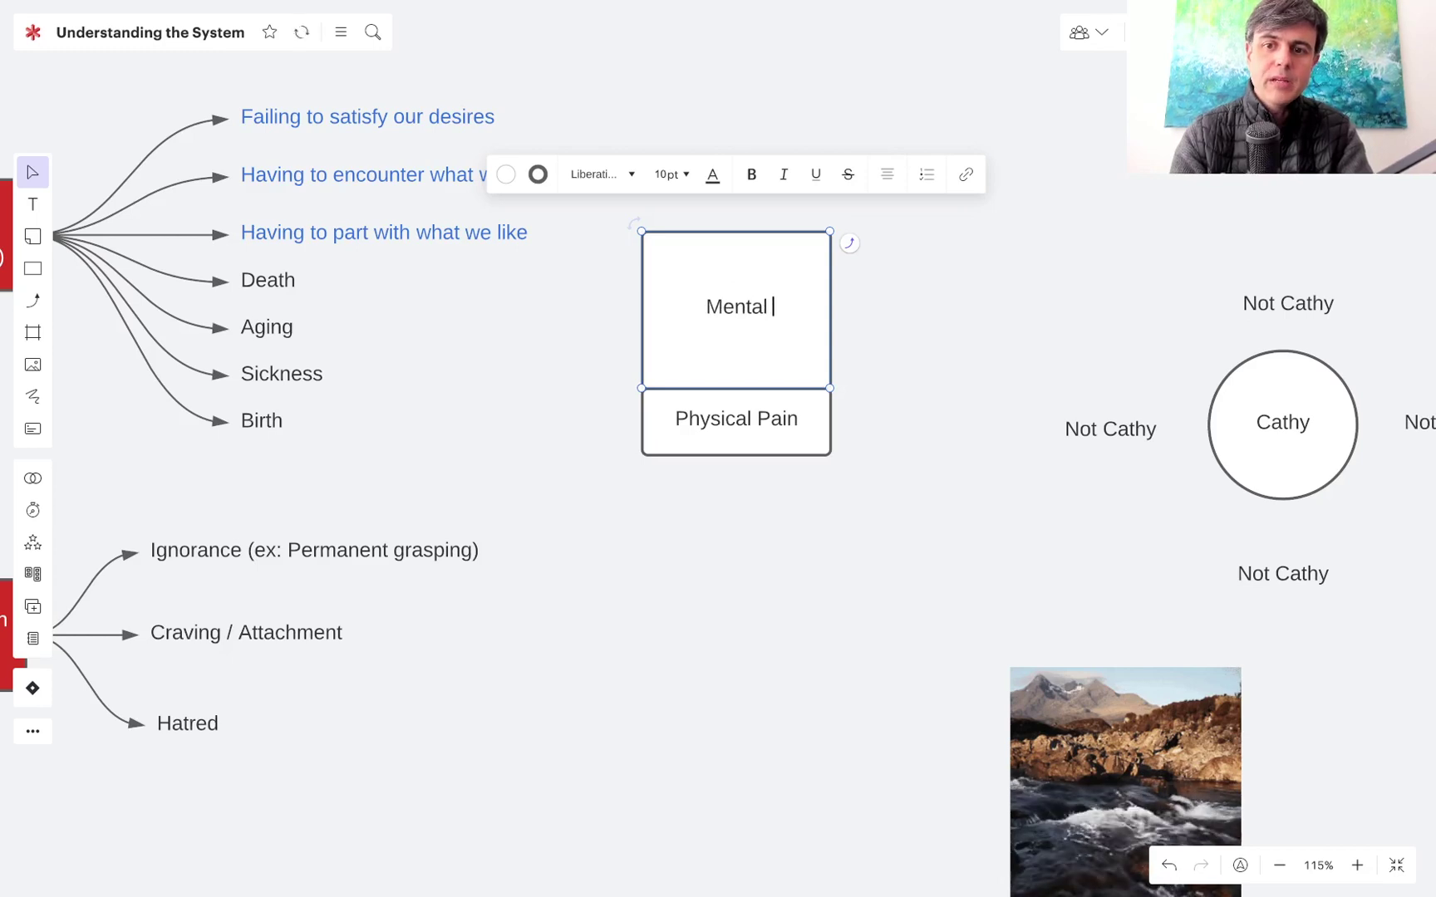
pyautogui.click(803, 428)
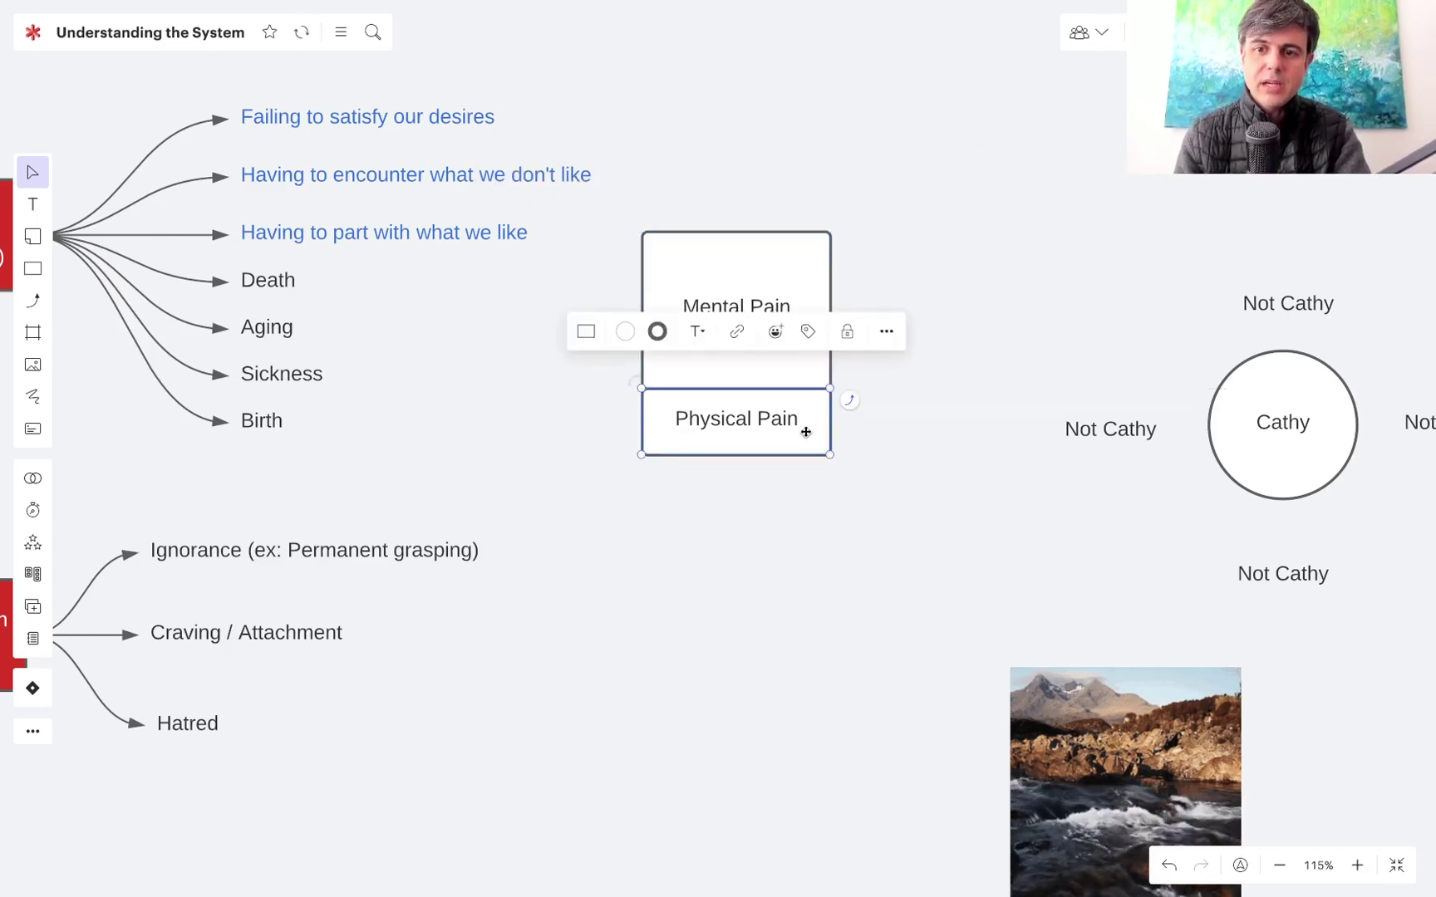
# - Connect Physical Pain's right side up to Mental Pain with a curved arrow reading 'Reject / Fight' on two lines
pyautogui.moveTo(859, 410); pyautogui.dragTo(839, 310)
pyautogui.moveTo(737, 388); pyautogui.dragTo(844, 423)
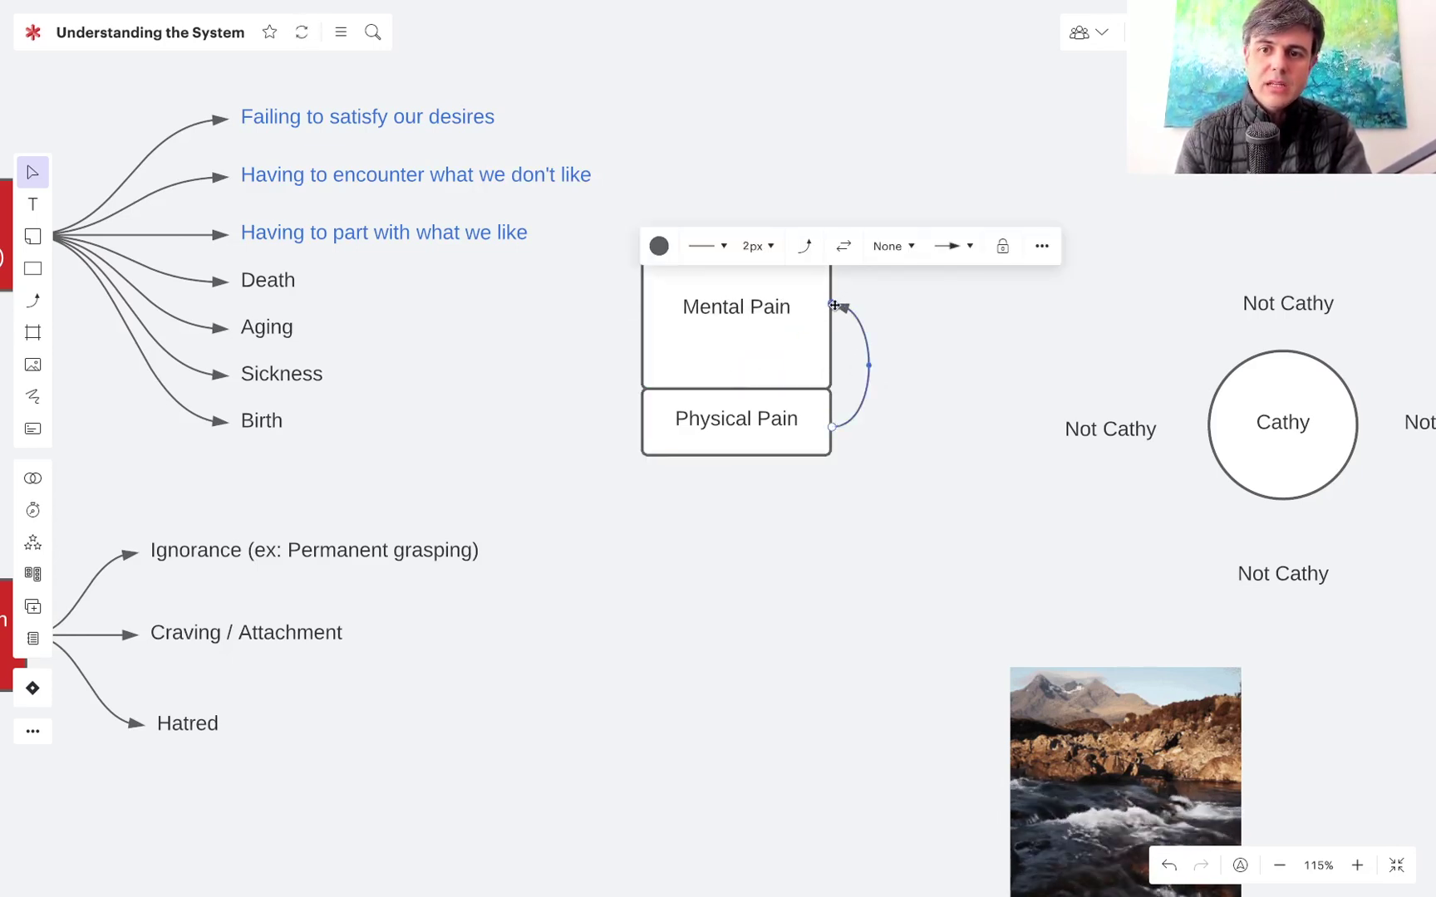
pyautogui.doubleClick(868, 364)
pyautogui.doubleClick(868, 363)
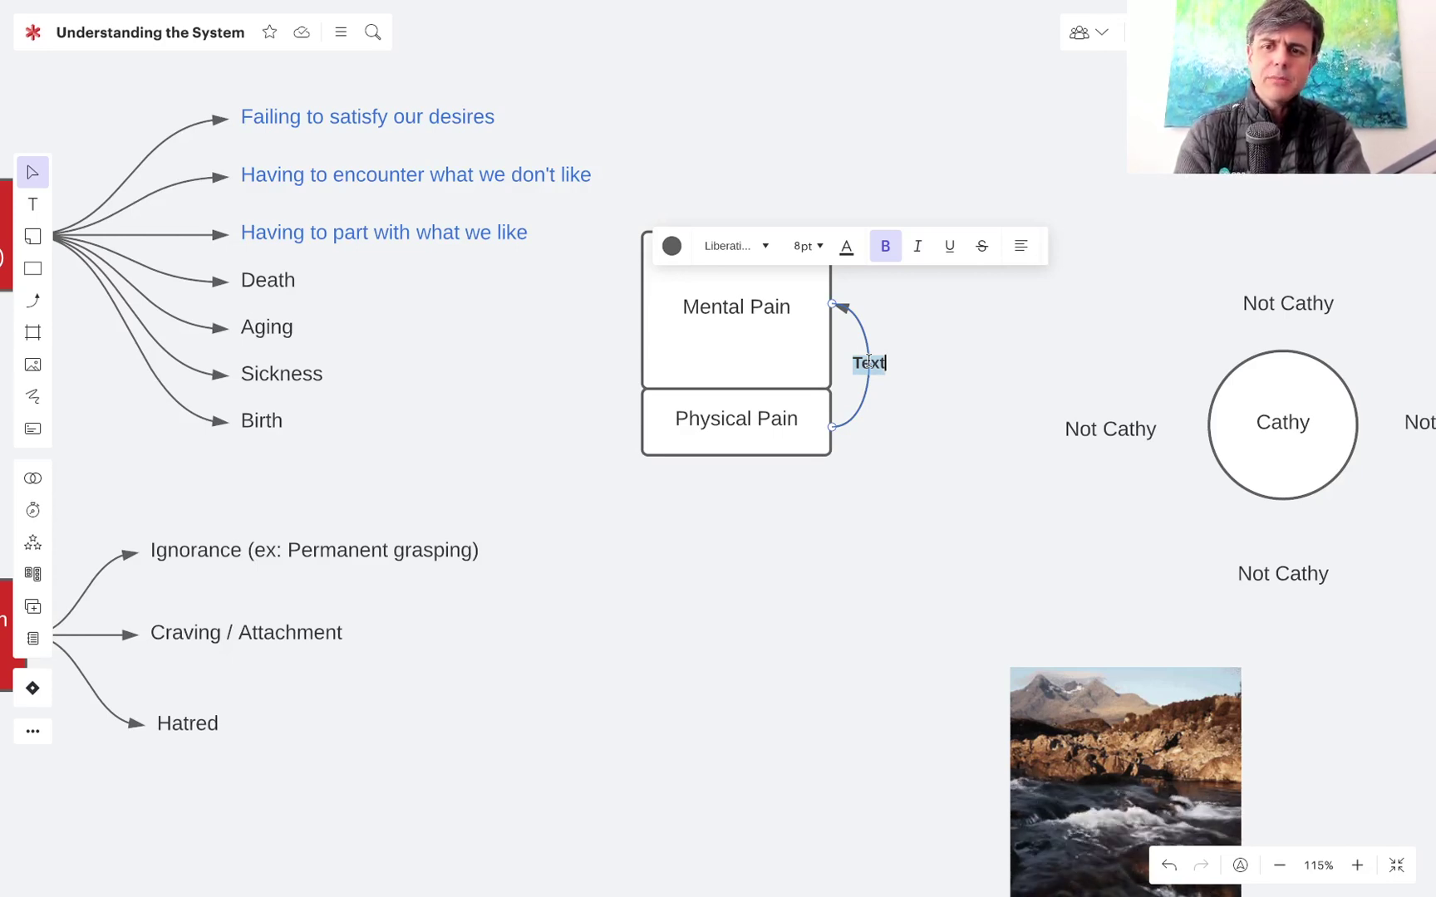
pyautogui.write('Rejec')
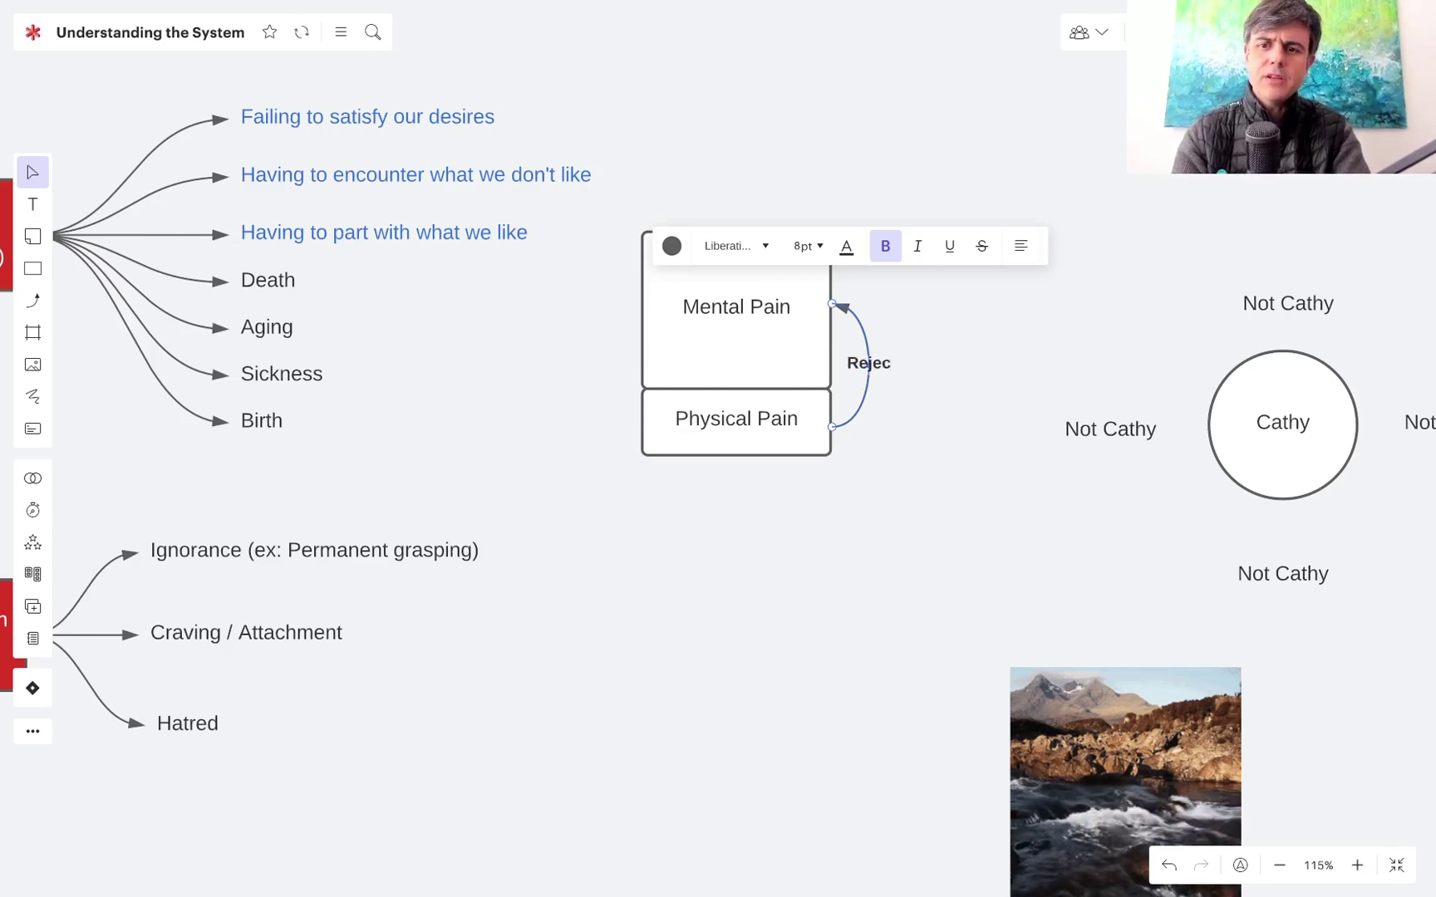
pyautogui.write('t / Fi')
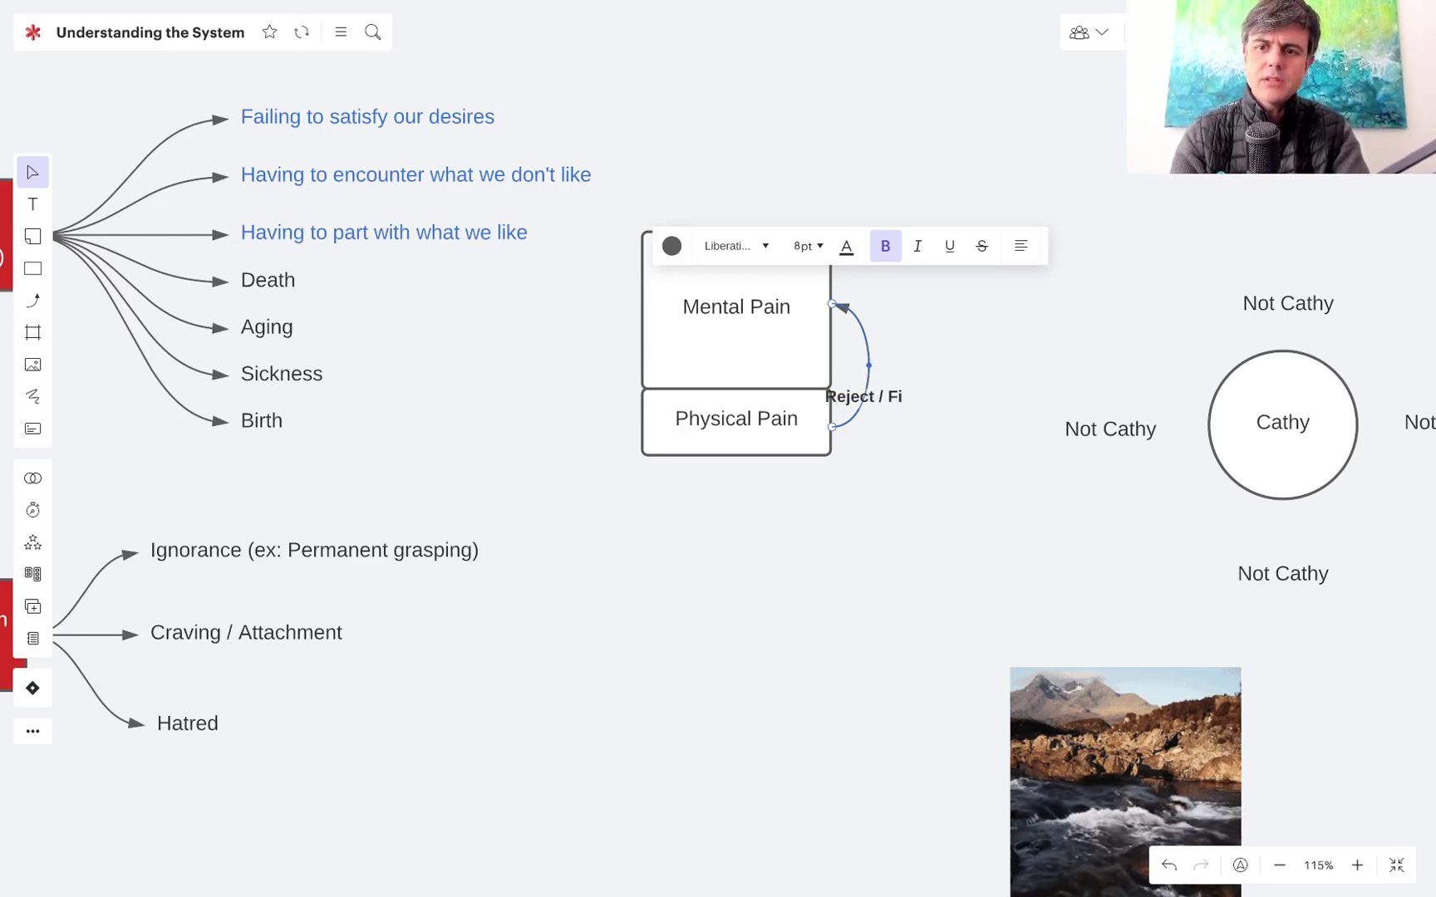
pyautogui.write('ght')
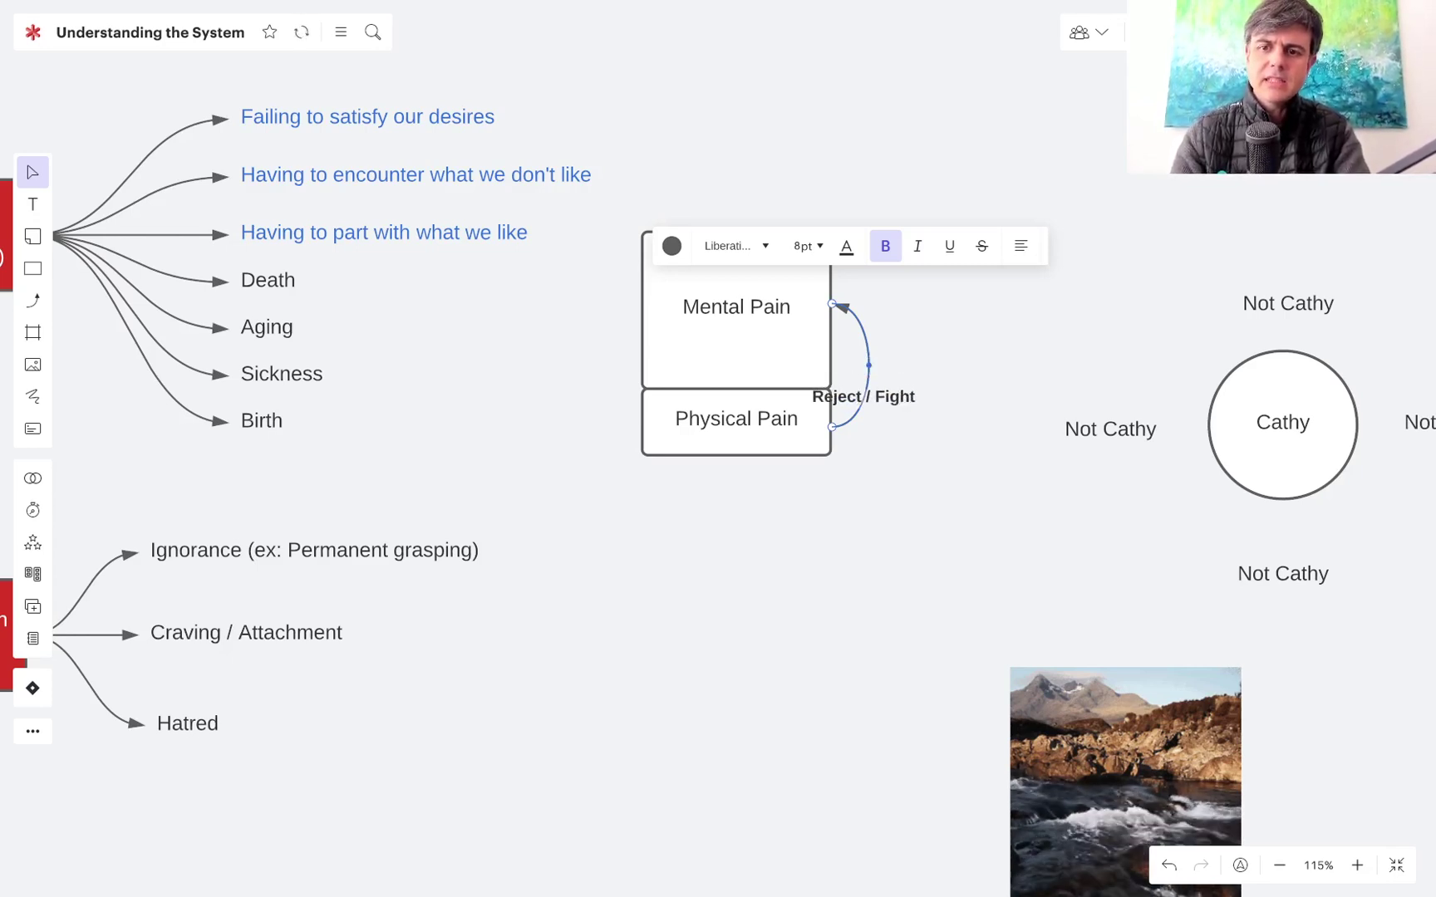
pyautogui.press('Return')
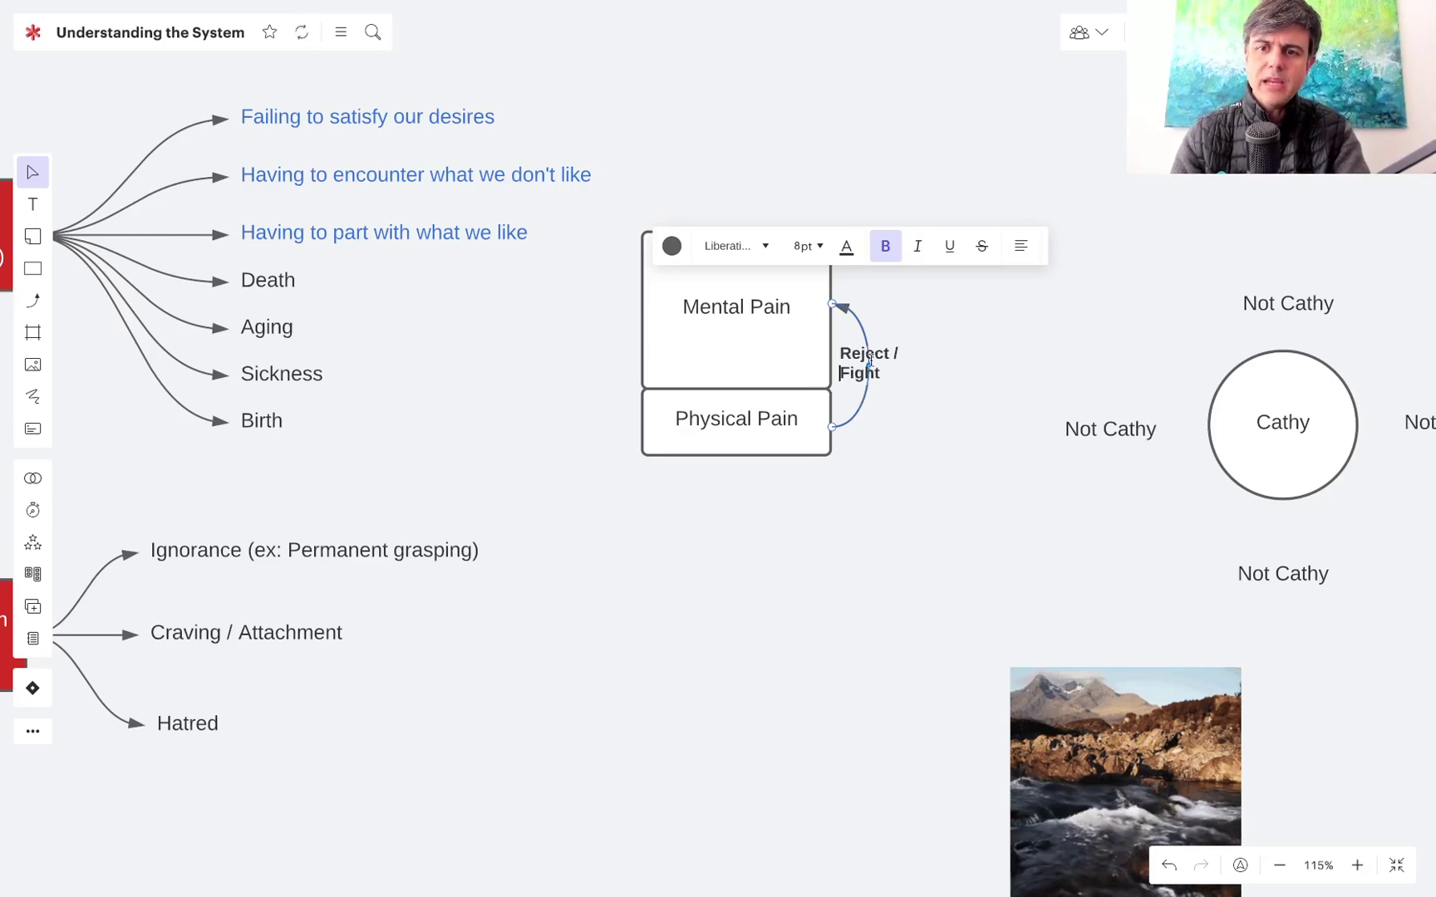
pyautogui.click(965, 375)
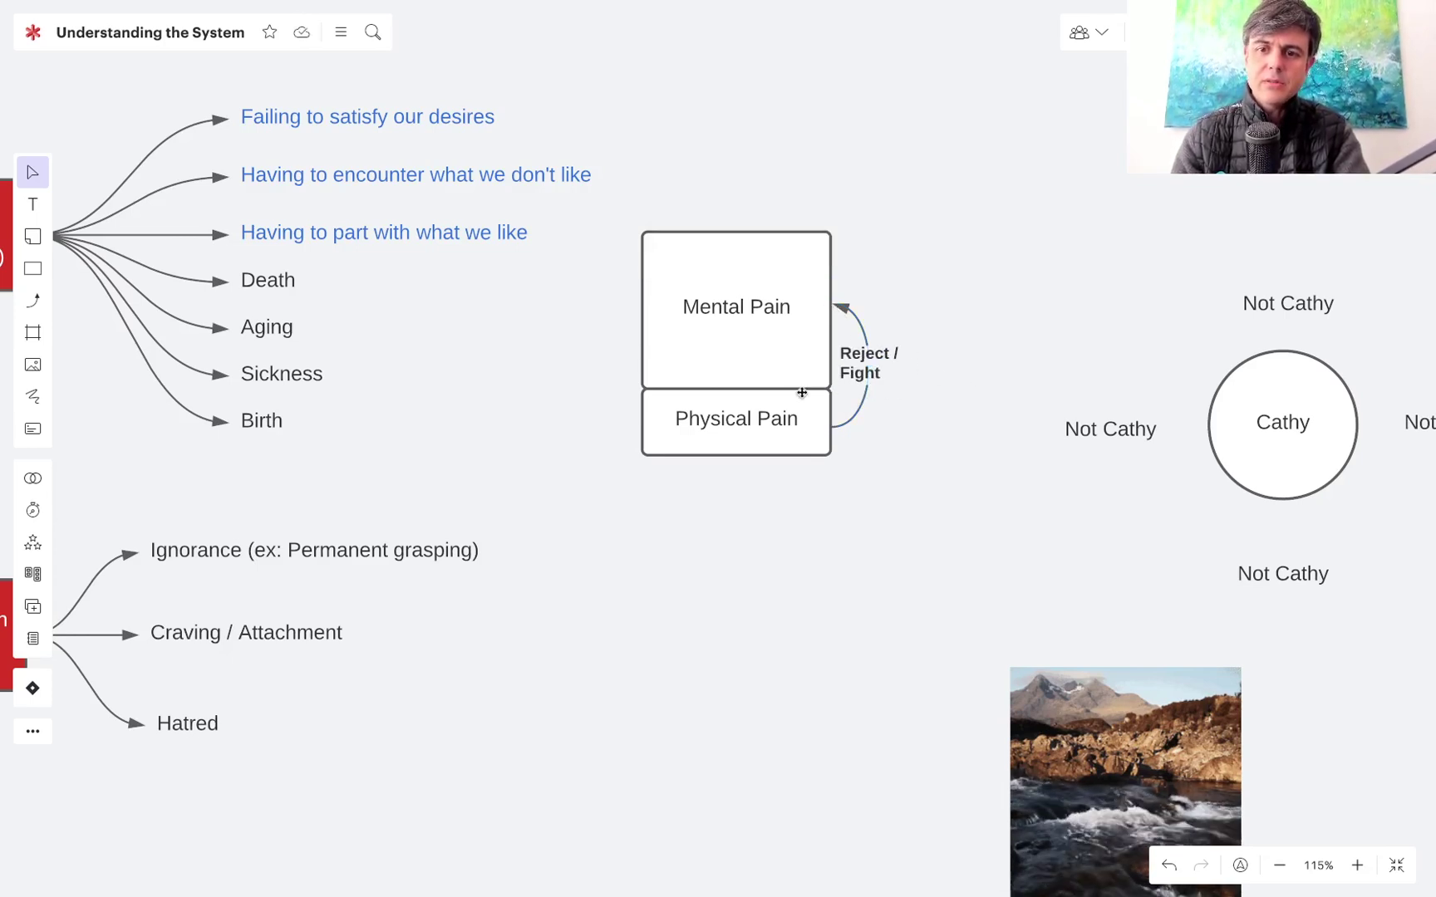
# - Draw a widely curved 'Unbearable' arrow from Mental Pain's left side down to Physical Pain
pyautogui.click(644, 300)
pyautogui.moveTo(851, 243); pyautogui.dragTo(638, 425)
pyautogui.moveTo(737, 390); pyautogui.dragTo(636, 288)
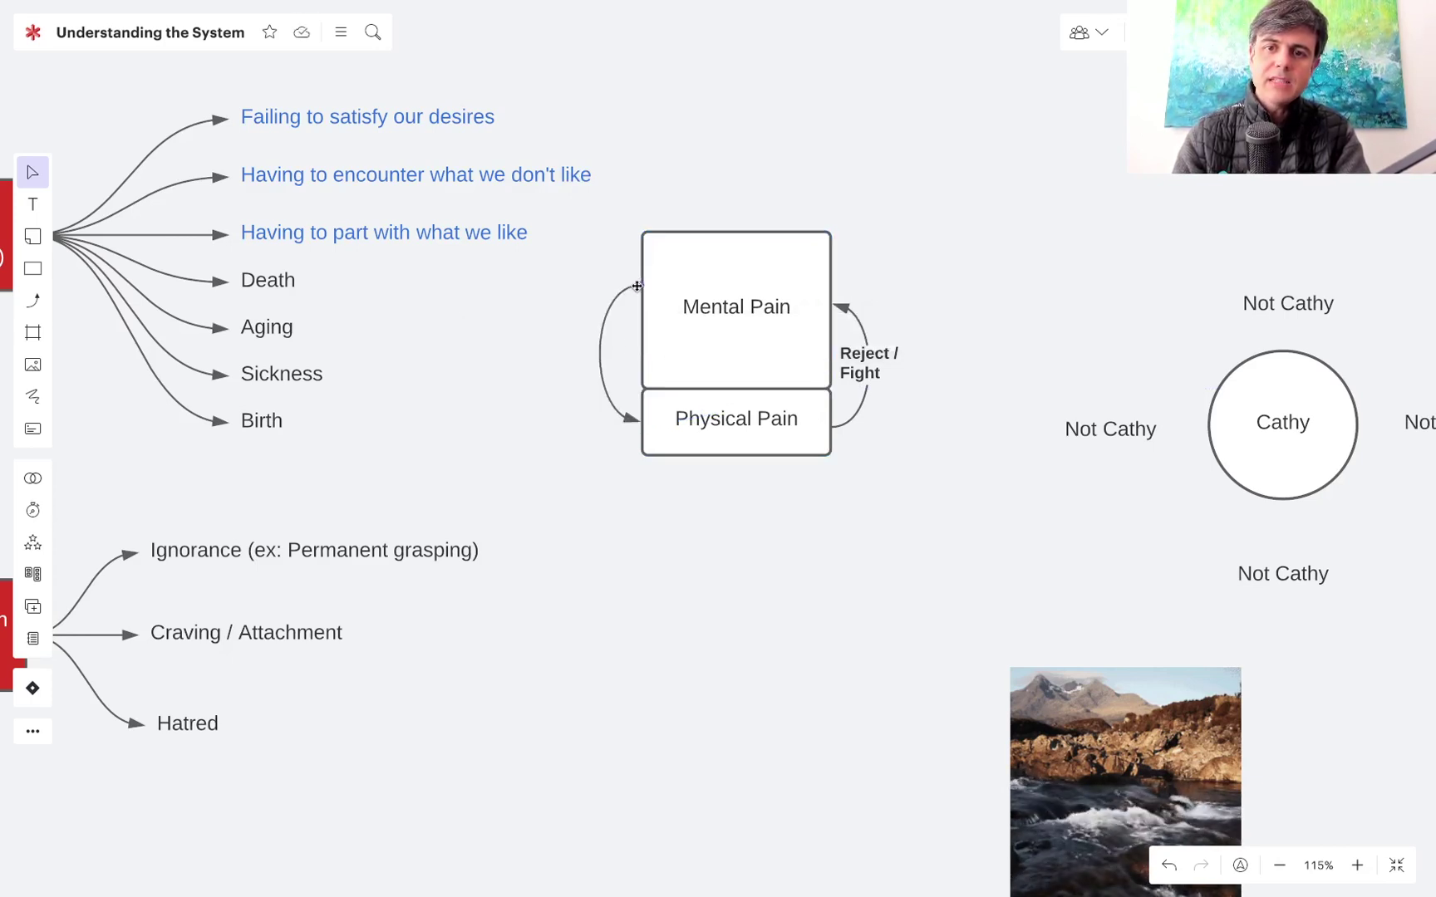
pyautogui.doubleClick(601, 355)
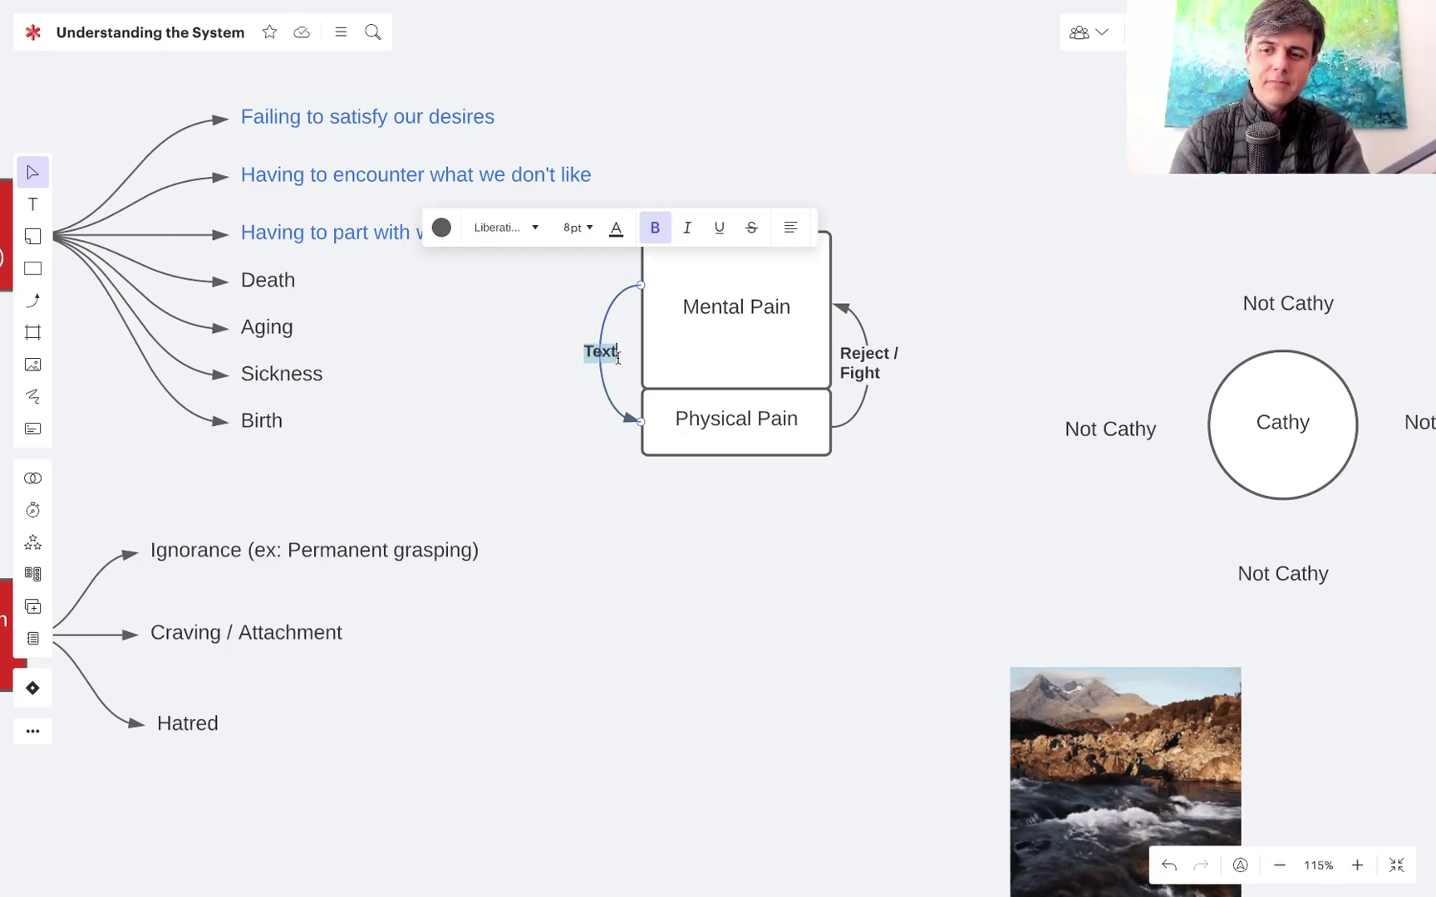
pyautogui.write('Unbeara')
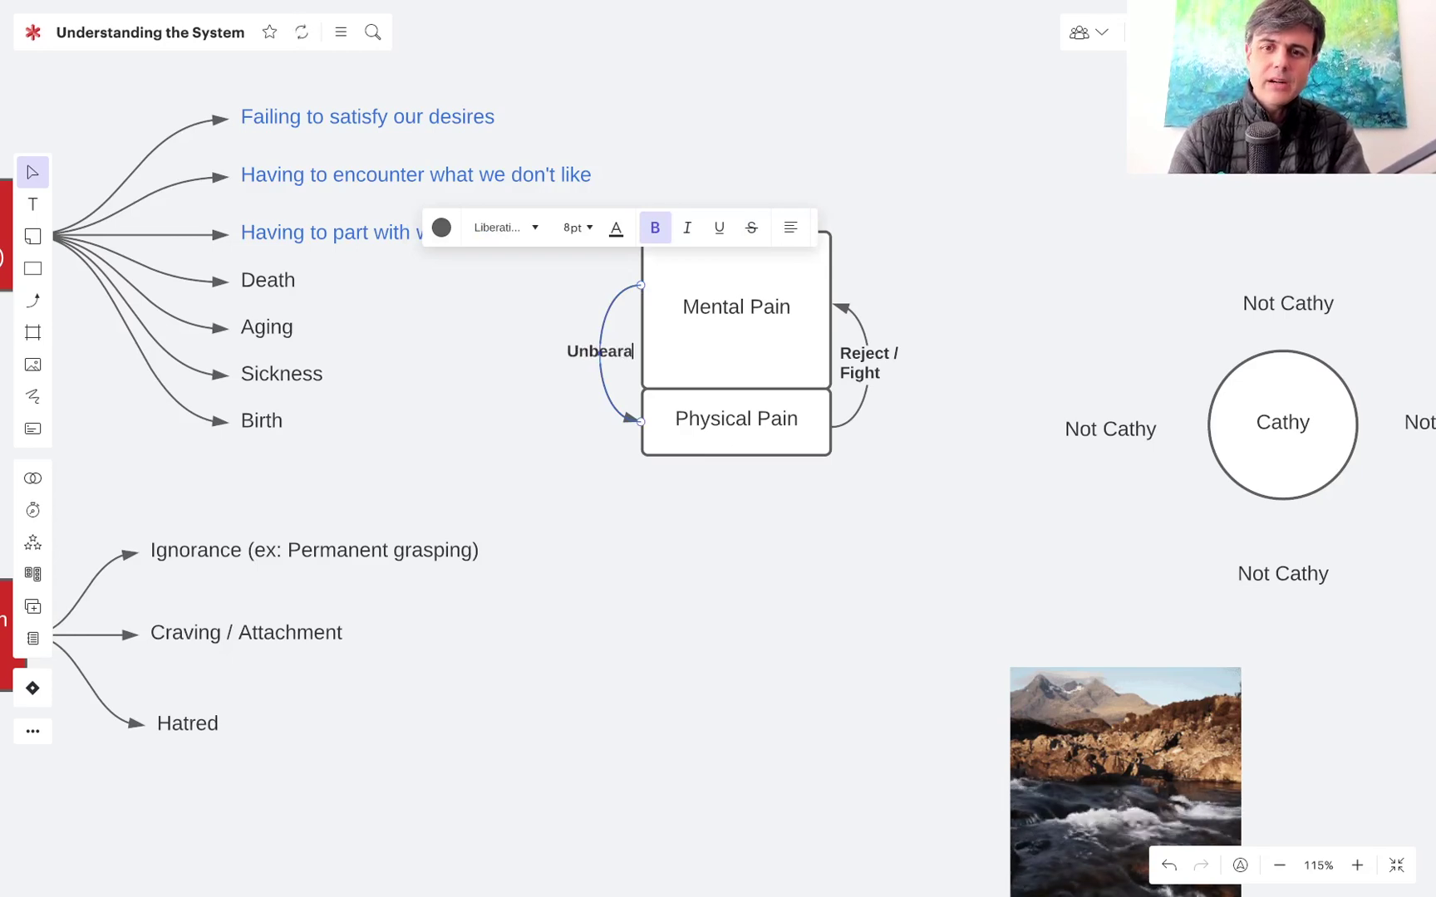
pyautogui.write('ble')
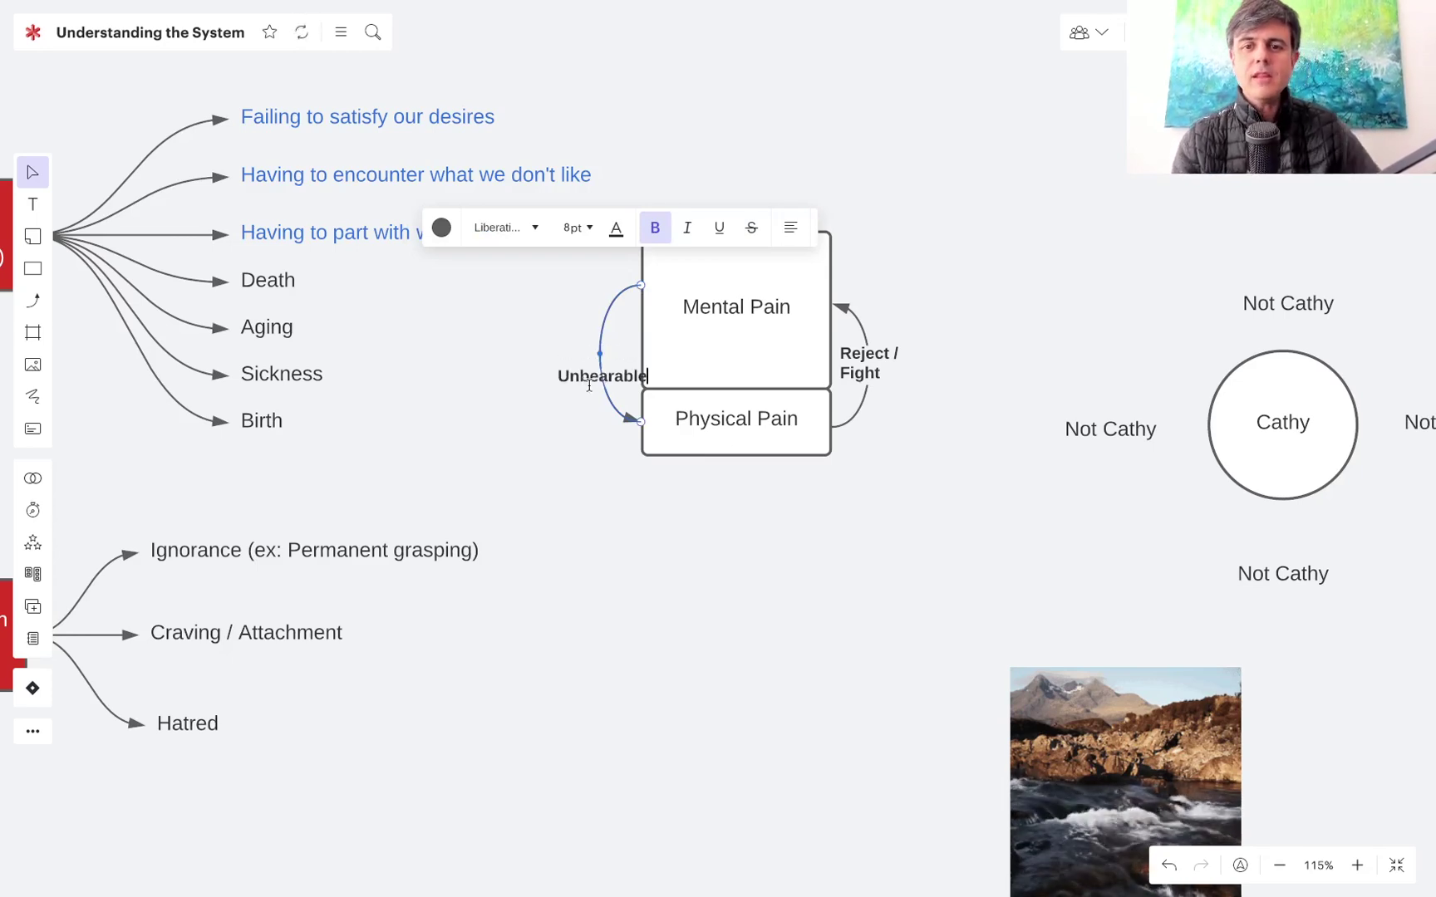
pyautogui.click(560, 385)
pyautogui.moveTo(582, 366)
pyautogui.mouseDown()
pyautogui.moveTo(555, 352)
pyautogui.moveTo(580, 350)
pyautogui.mouseUp()
pyautogui.click(587, 349)
pyautogui.click(580, 405)
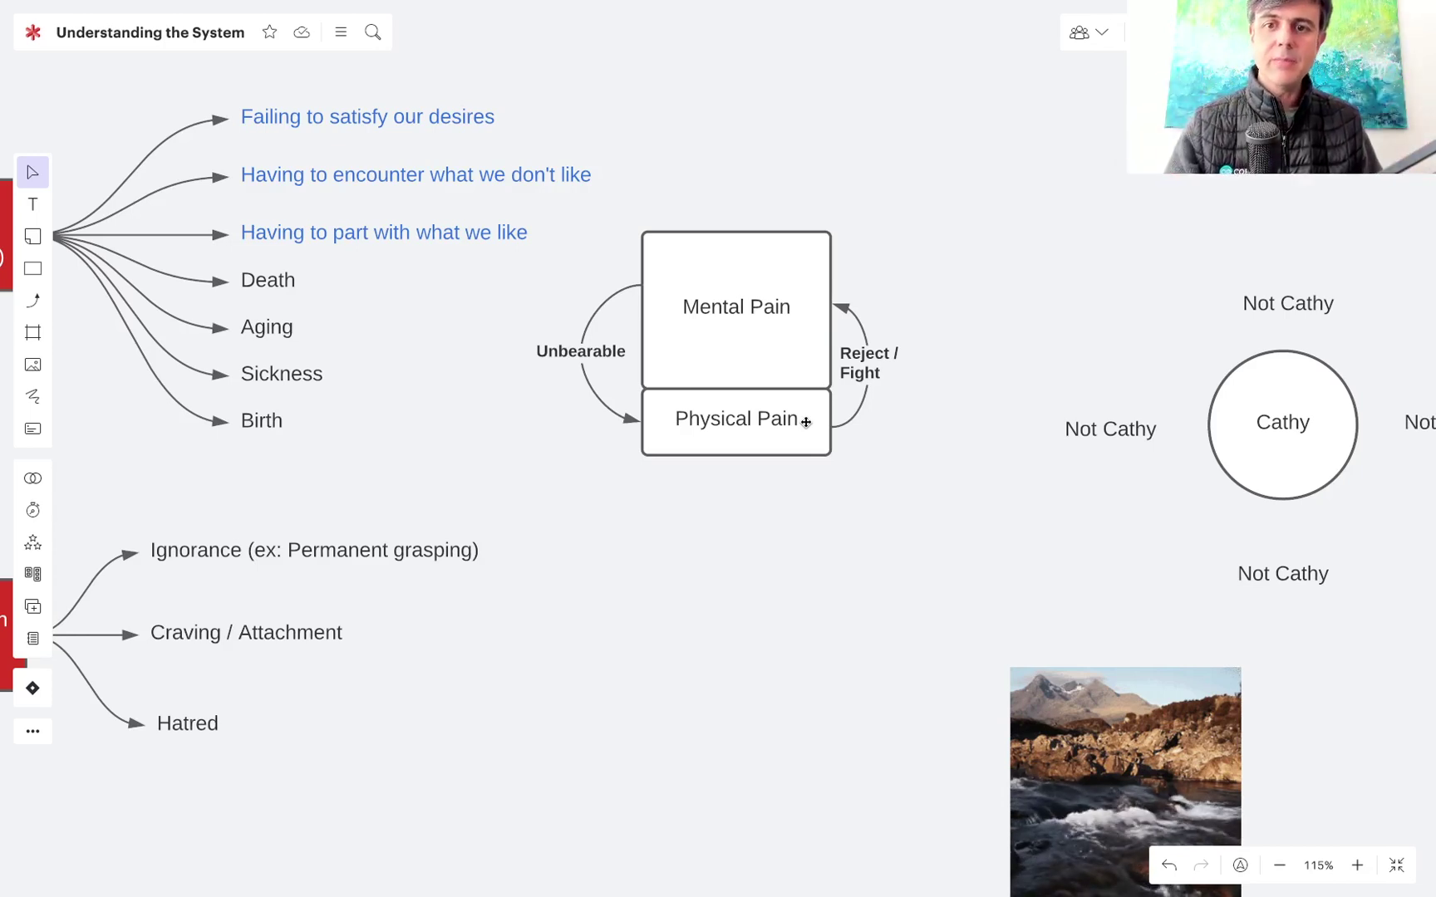
# - Pull a new connector out of Craving / Attachment toward the pain loop, without adding a shape
pyautogui.scroll(-1, 806, 423)
pyautogui.hscroll(-1, 806, 422)
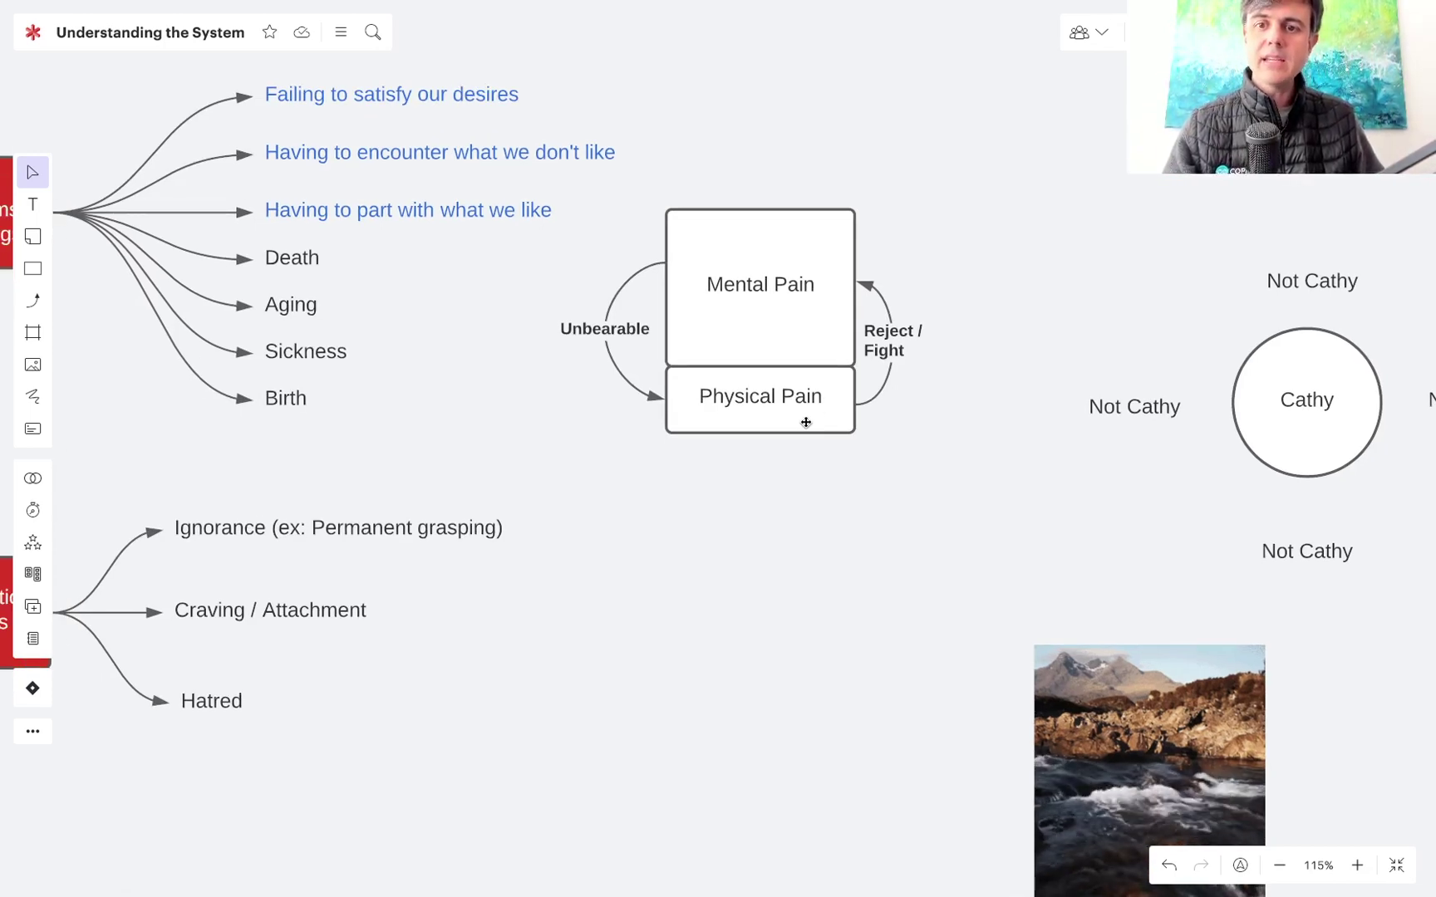
pyautogui.hscroll(-5, 806, 422)
pyautogui.scroll(2, 806, 422)
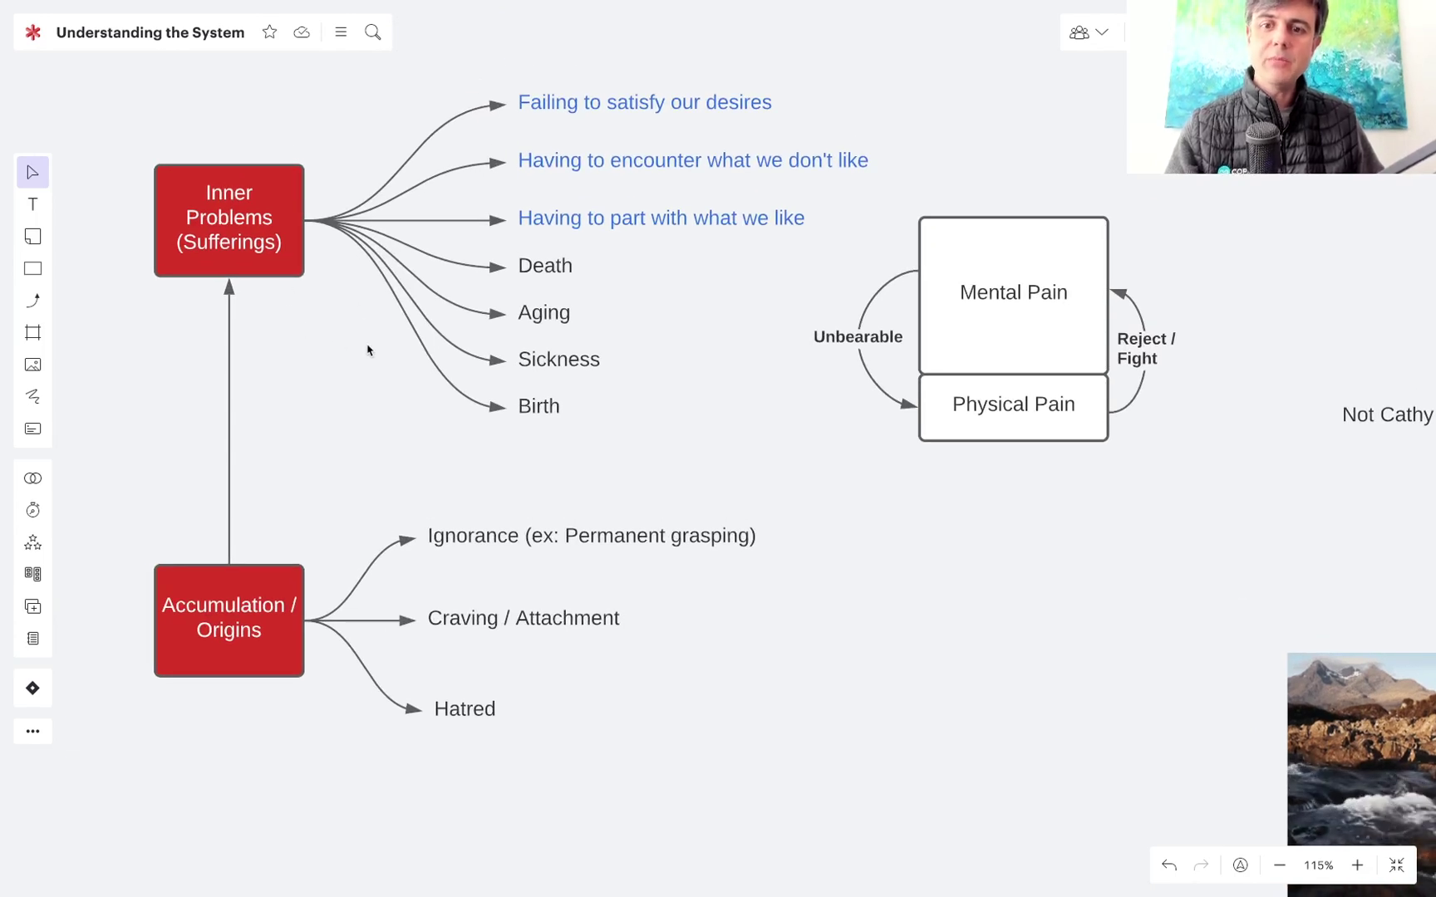
pyautogui.scroll(-2, 368, 349)
pyautogui.hscroll(-2, 368, 350)
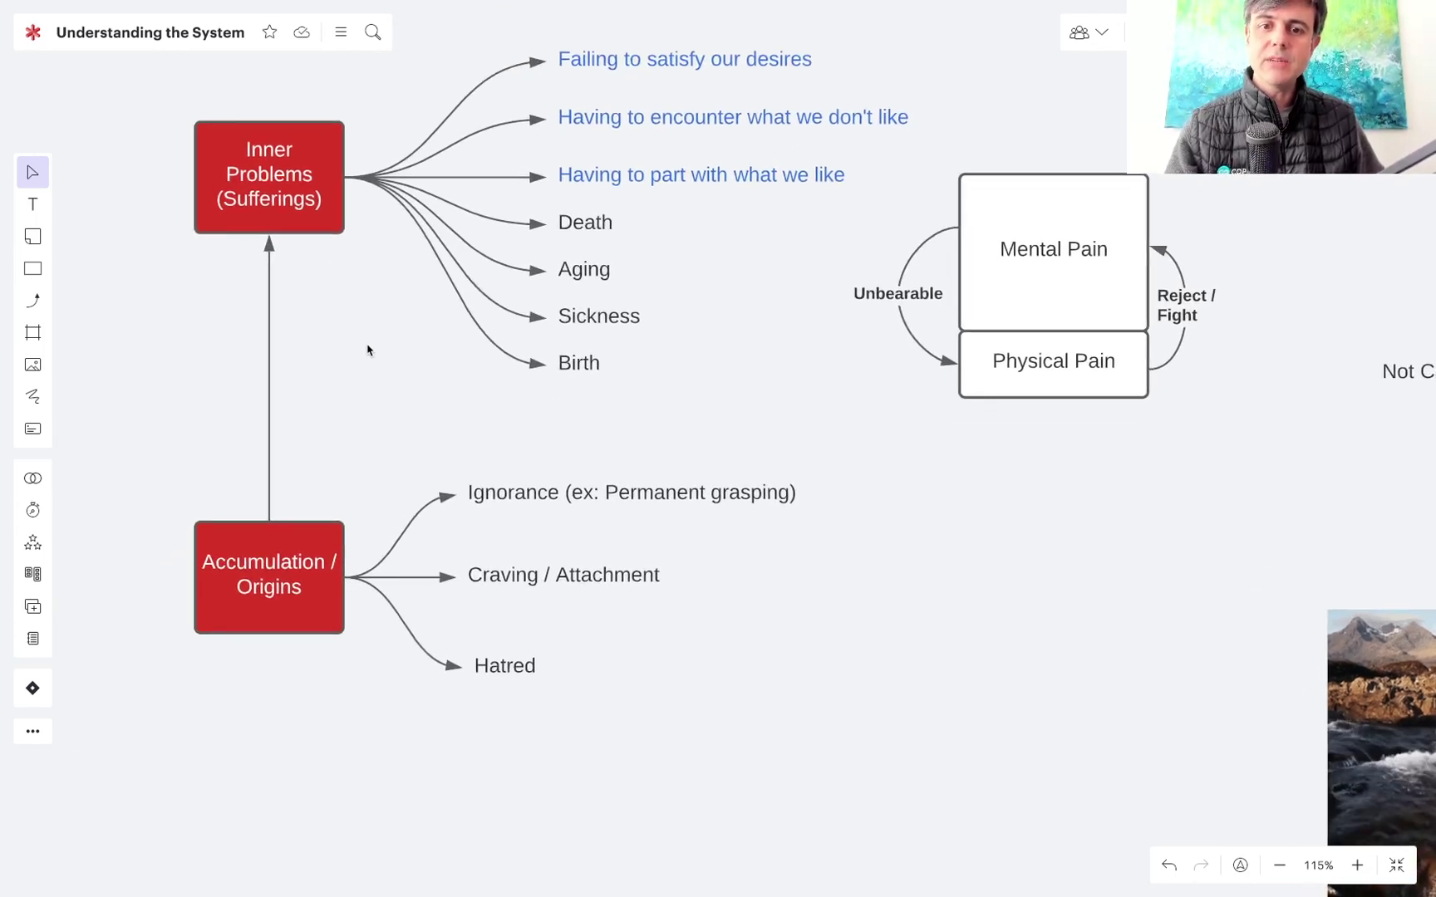
pyautogui.click(579, 570)
pyautogui.click(825, 601)
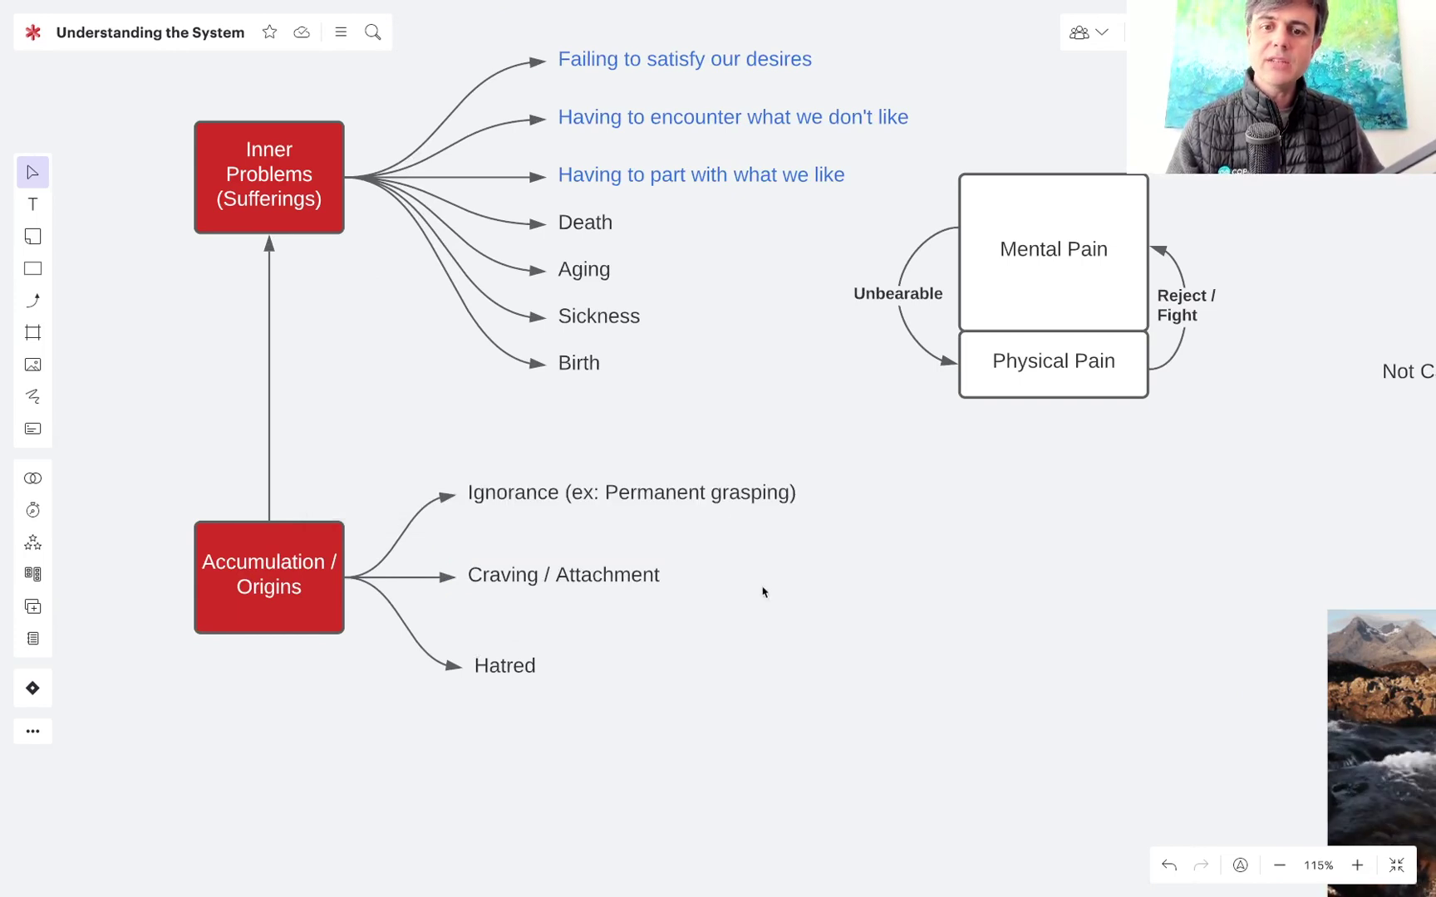
pyautogui.click(629, 579)
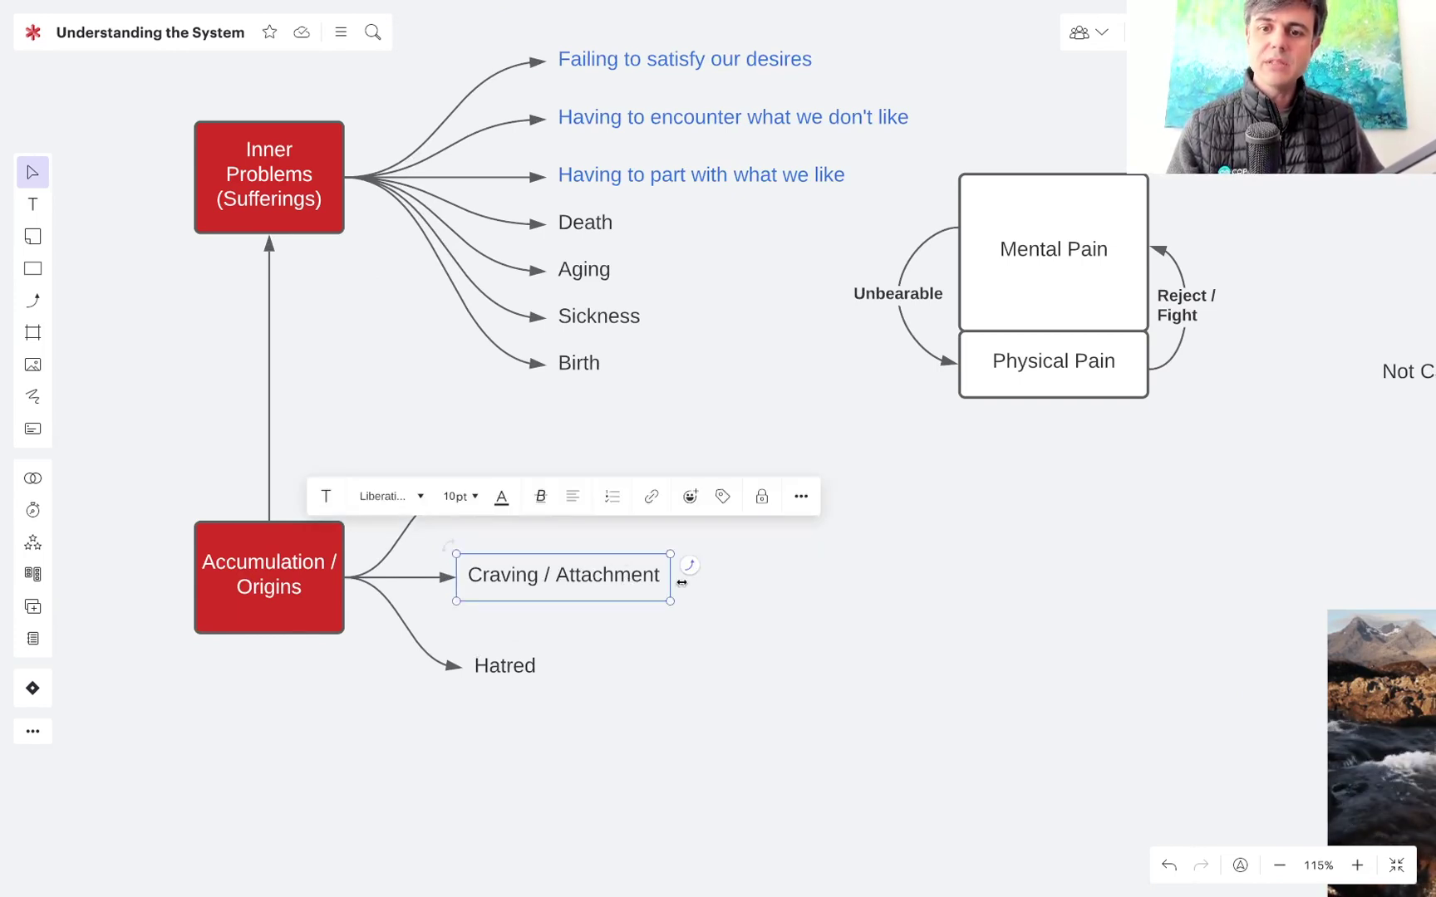
pyautogui.moveTo(691, 567); pyautogui.dragTo(1203, 302)
pyautogui.press('Escape')
# - Bend the connector out past Physical Pain so its tip ends beside Reject / Fight
pyautogui.moveTo(564, 553); pyautogui.dragTo(668, 577)
pyautogui.click(946, 483)
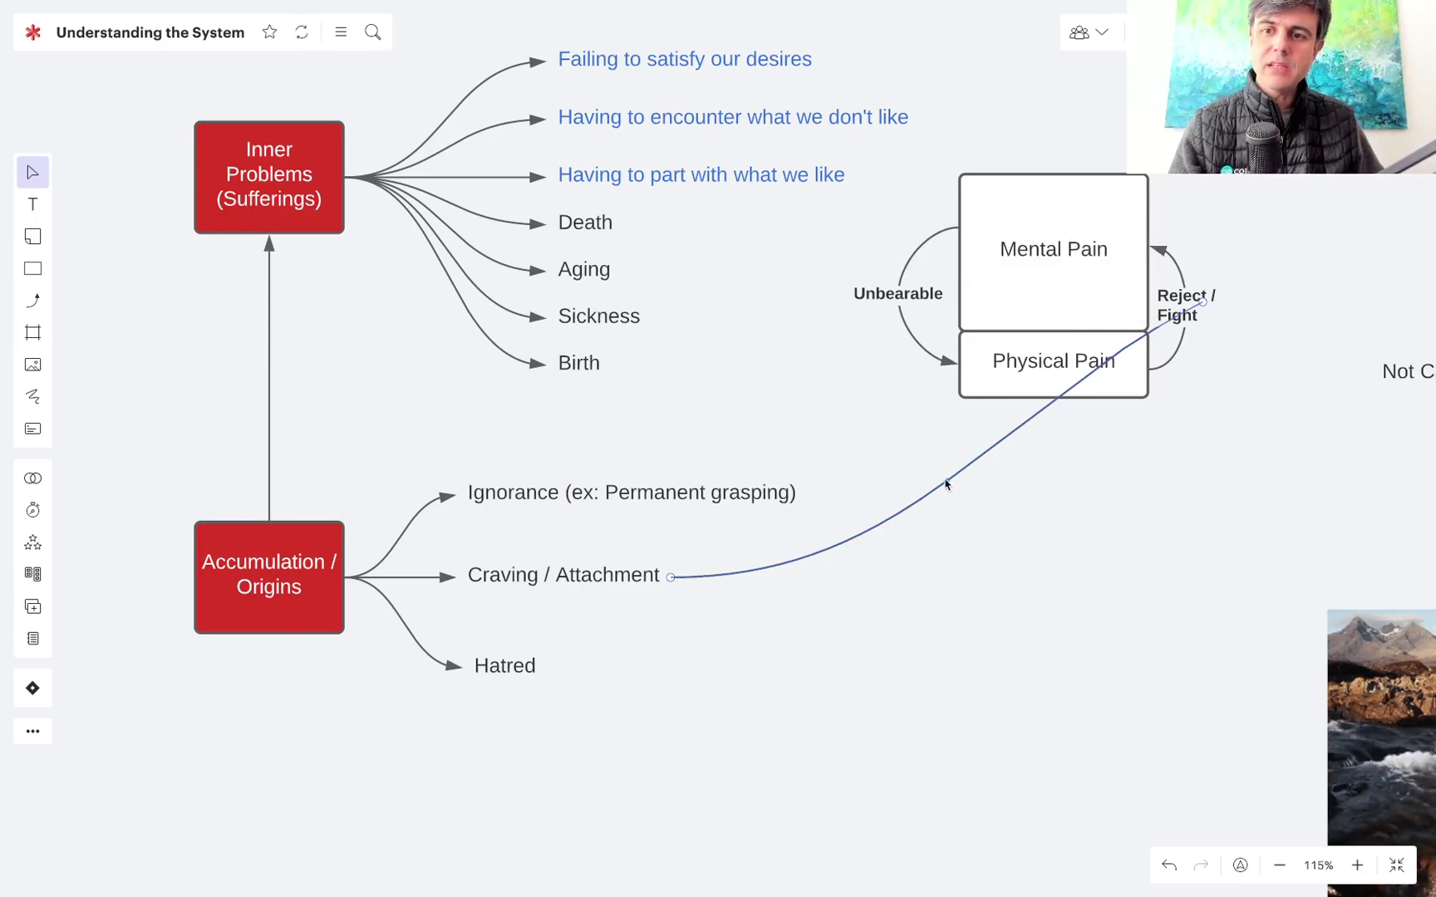
pyautogui.moveTo(945, 483); pyautogui.dragTo(1314, 354)
pyautogui.moveTo(1150, 330); pyautogui.dragTo(1225, 302)
pyautogui.click(1221, 309)
pyautogui.click(1264, 464)
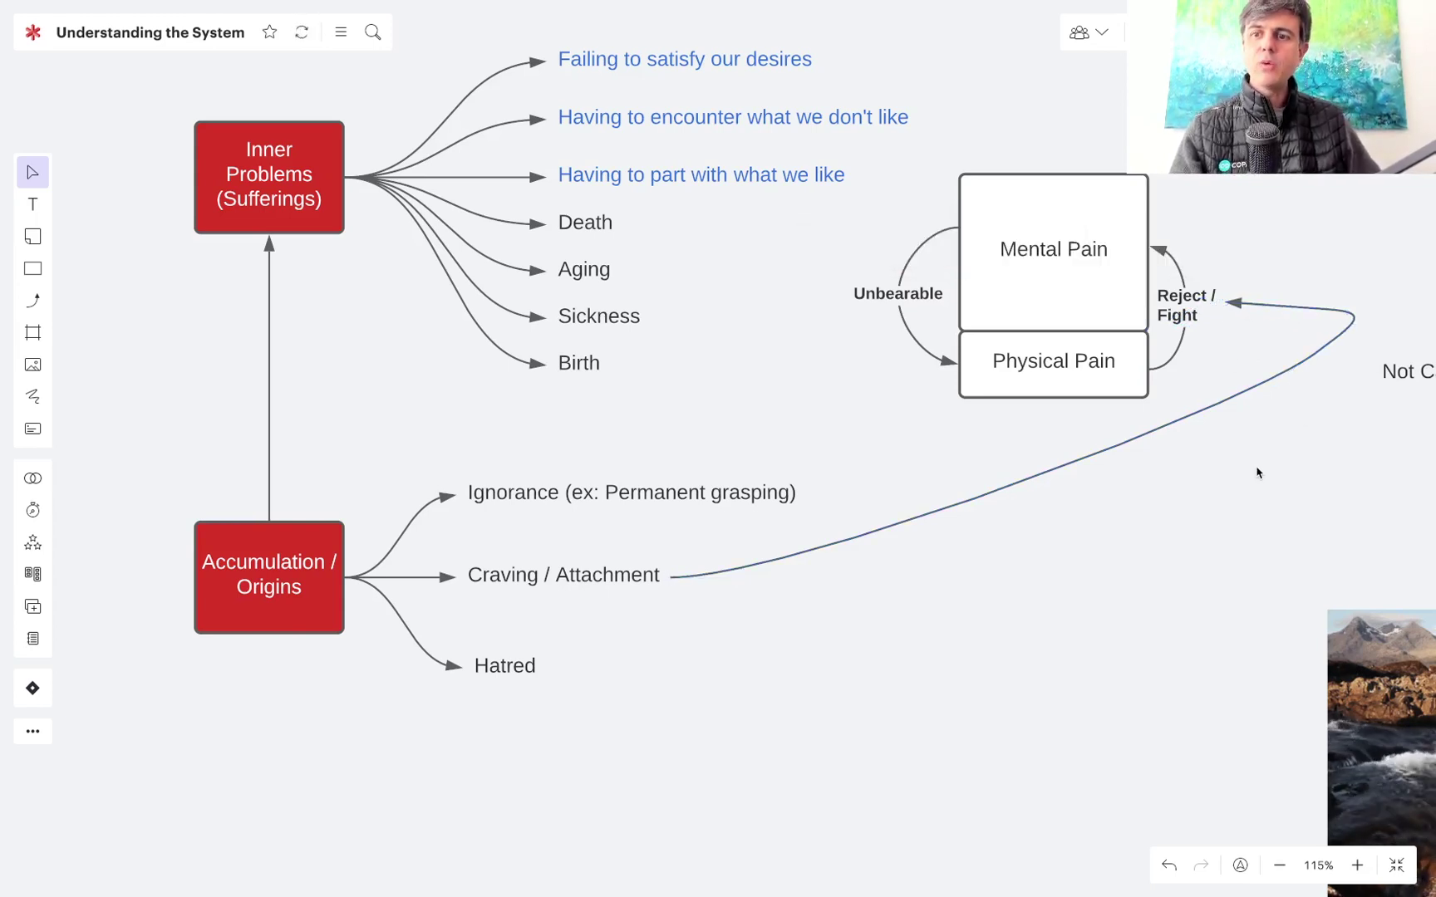
pyautogui.hscroll(2, 1182, 422)
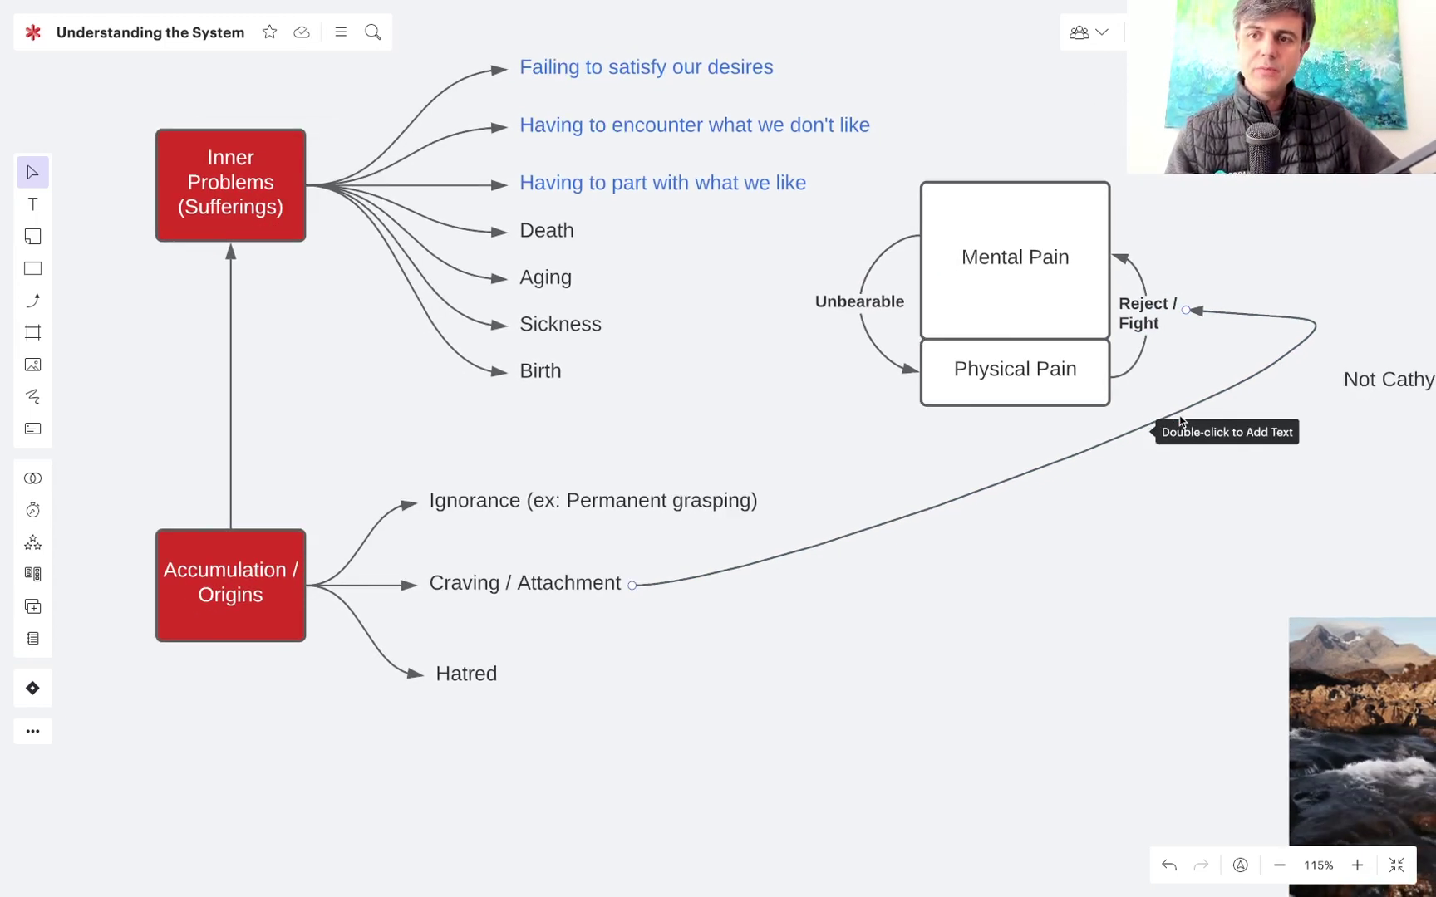
pyautogui.hscroll(-3, 1181, 422)
pyautogui.hscroll(-2, 1181, 421)
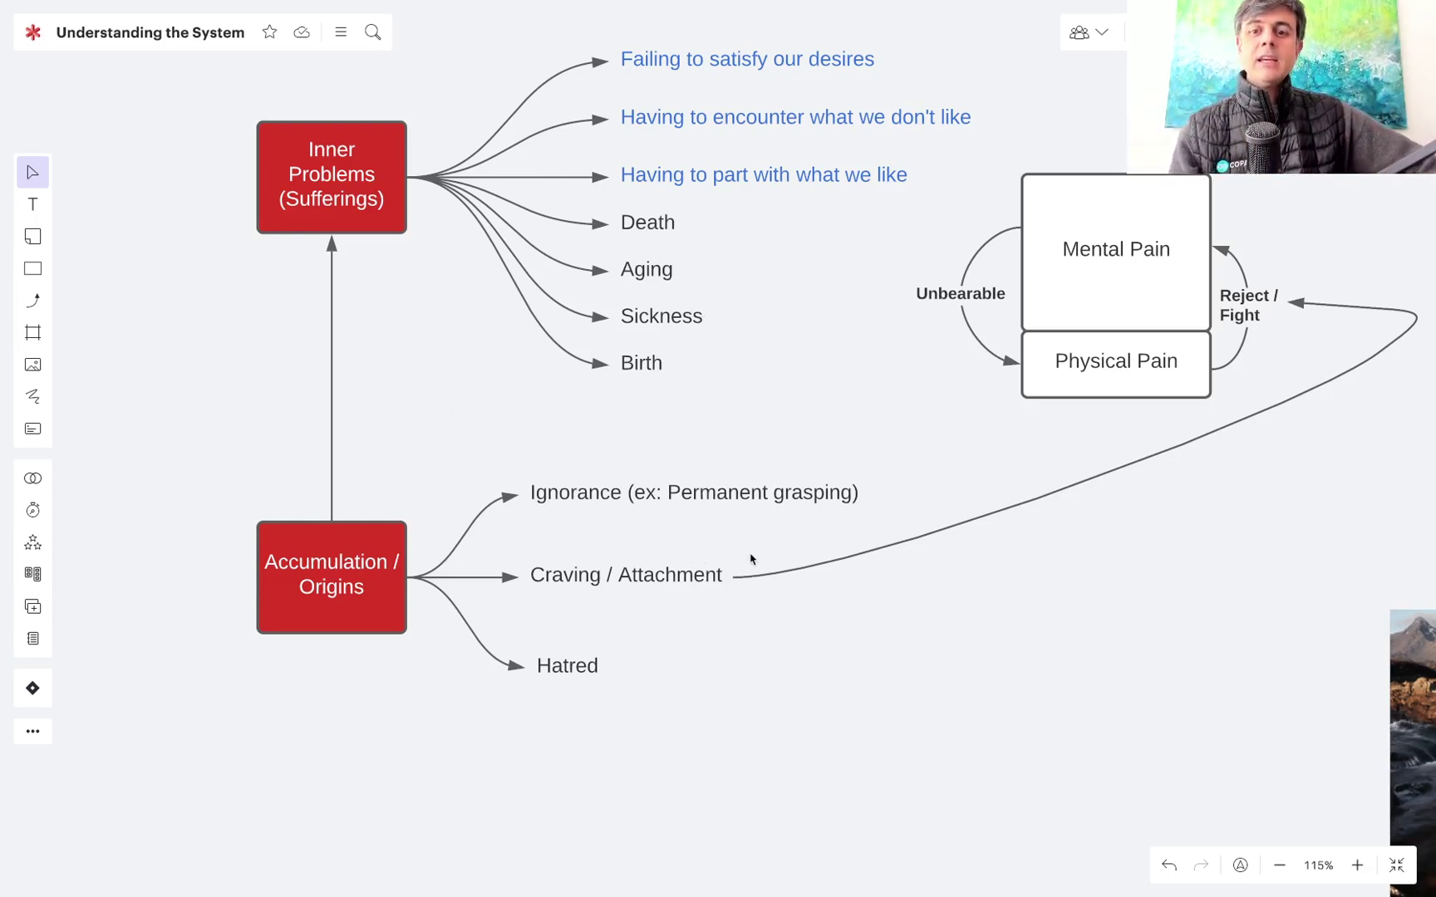
# - Draw an arrow from Ignorance to Craving / Attachment and shift Craving and Hatred right
pyautogui.click(559, 494)
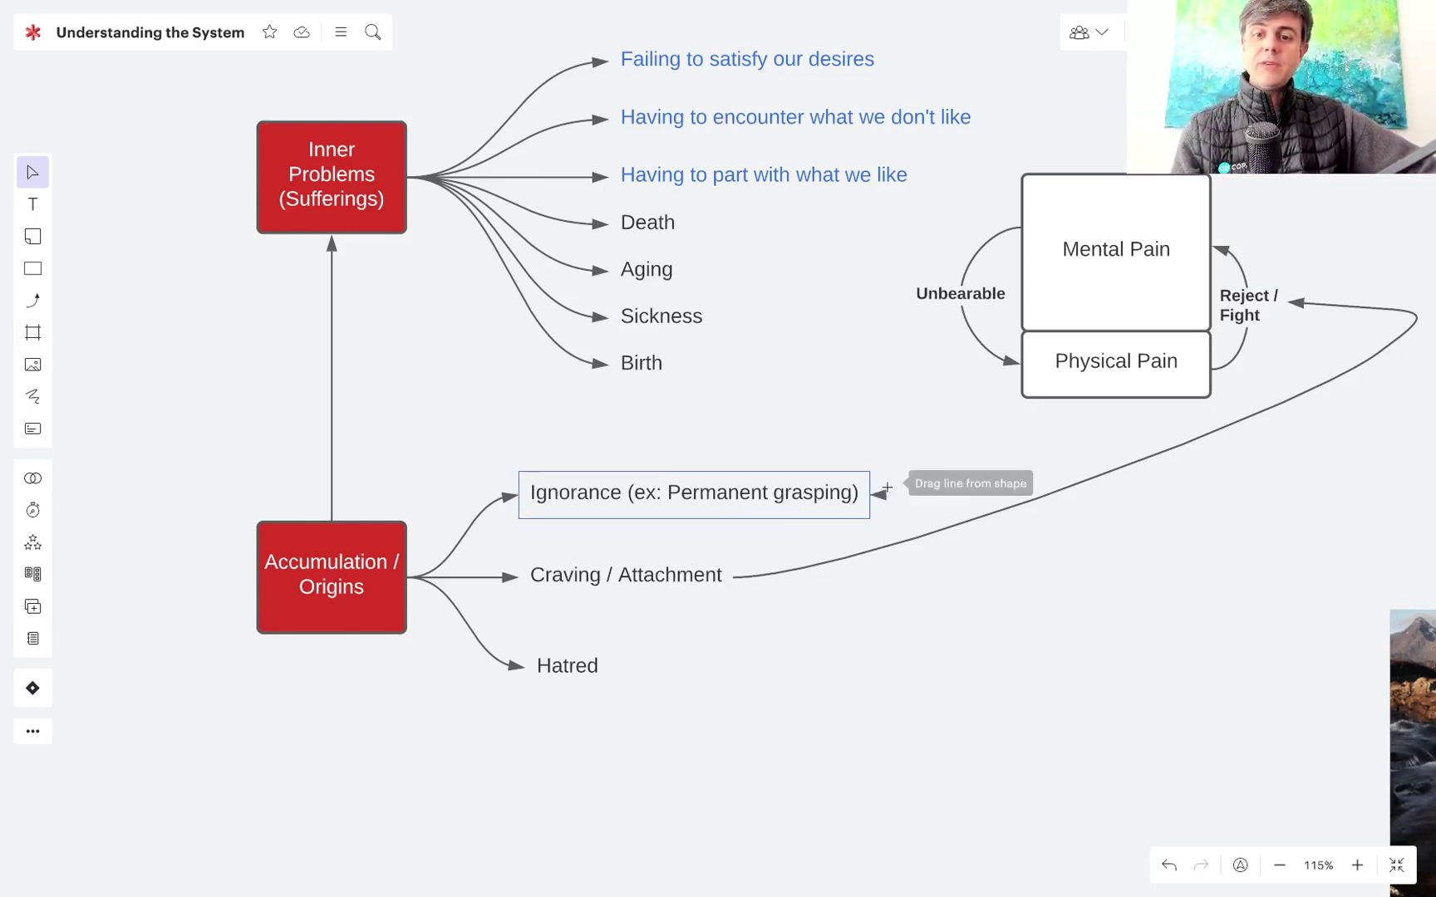
pyautogui.moveTo(888, 486); pyautogui.dragTo(627, 555)
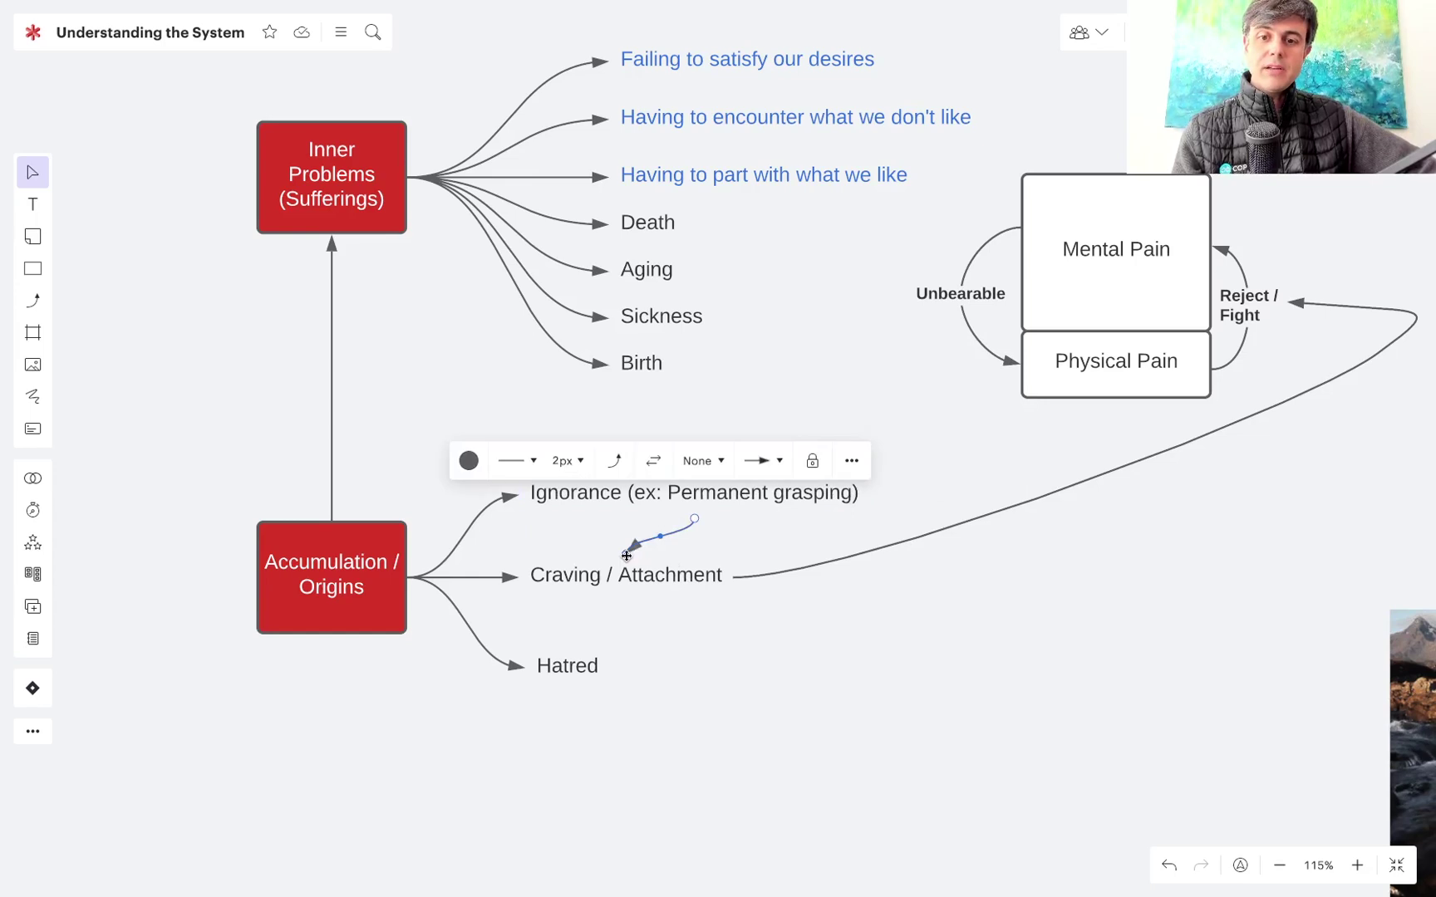
pyautogui.click(555, 574)
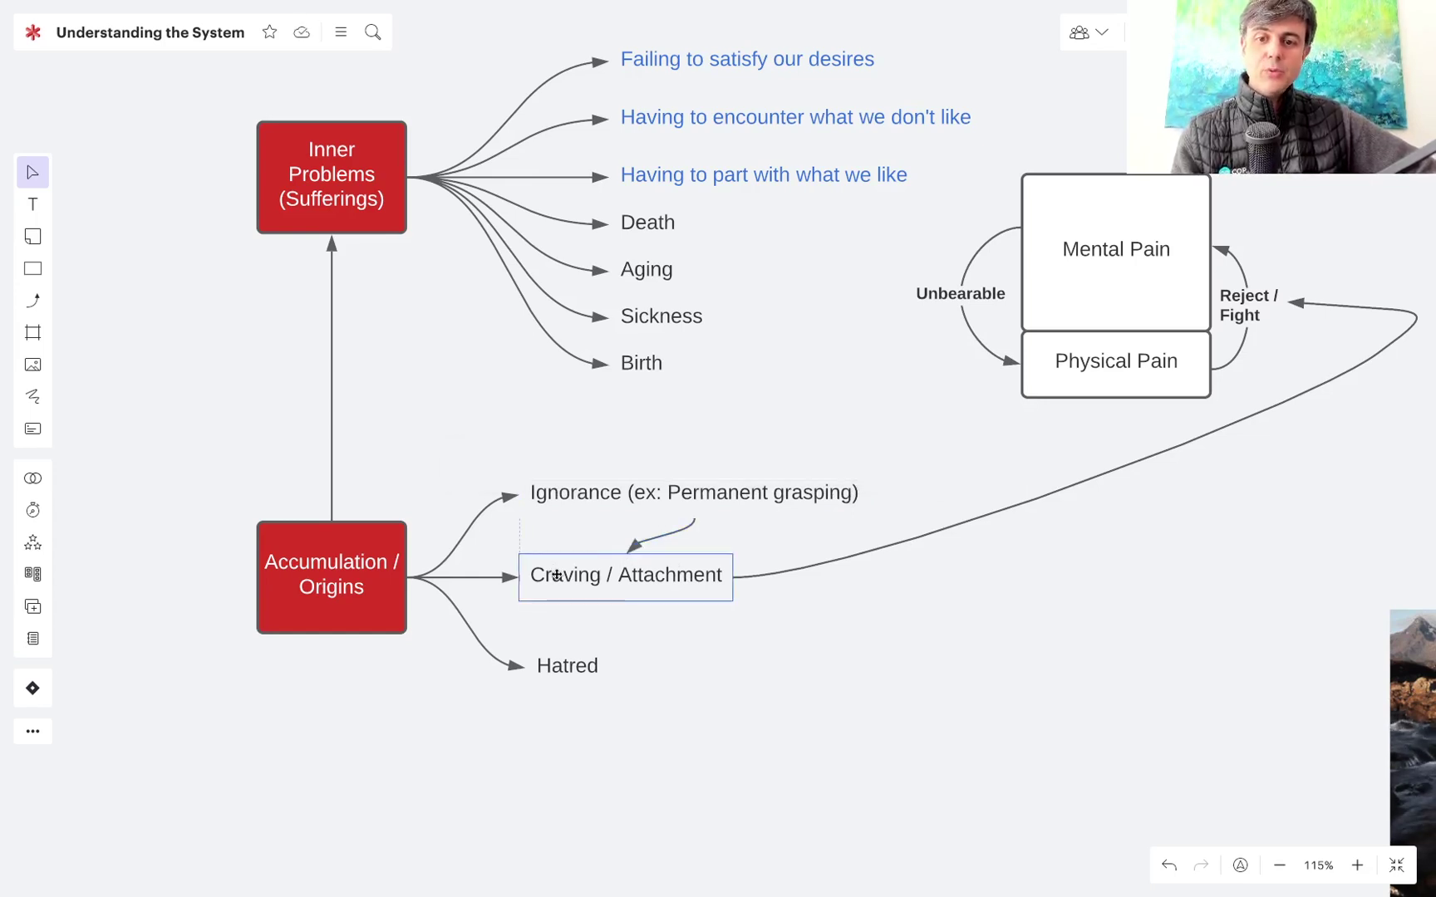
pyautogui.moveTo(555, 573); pyautogui.dragTo(820, 590)
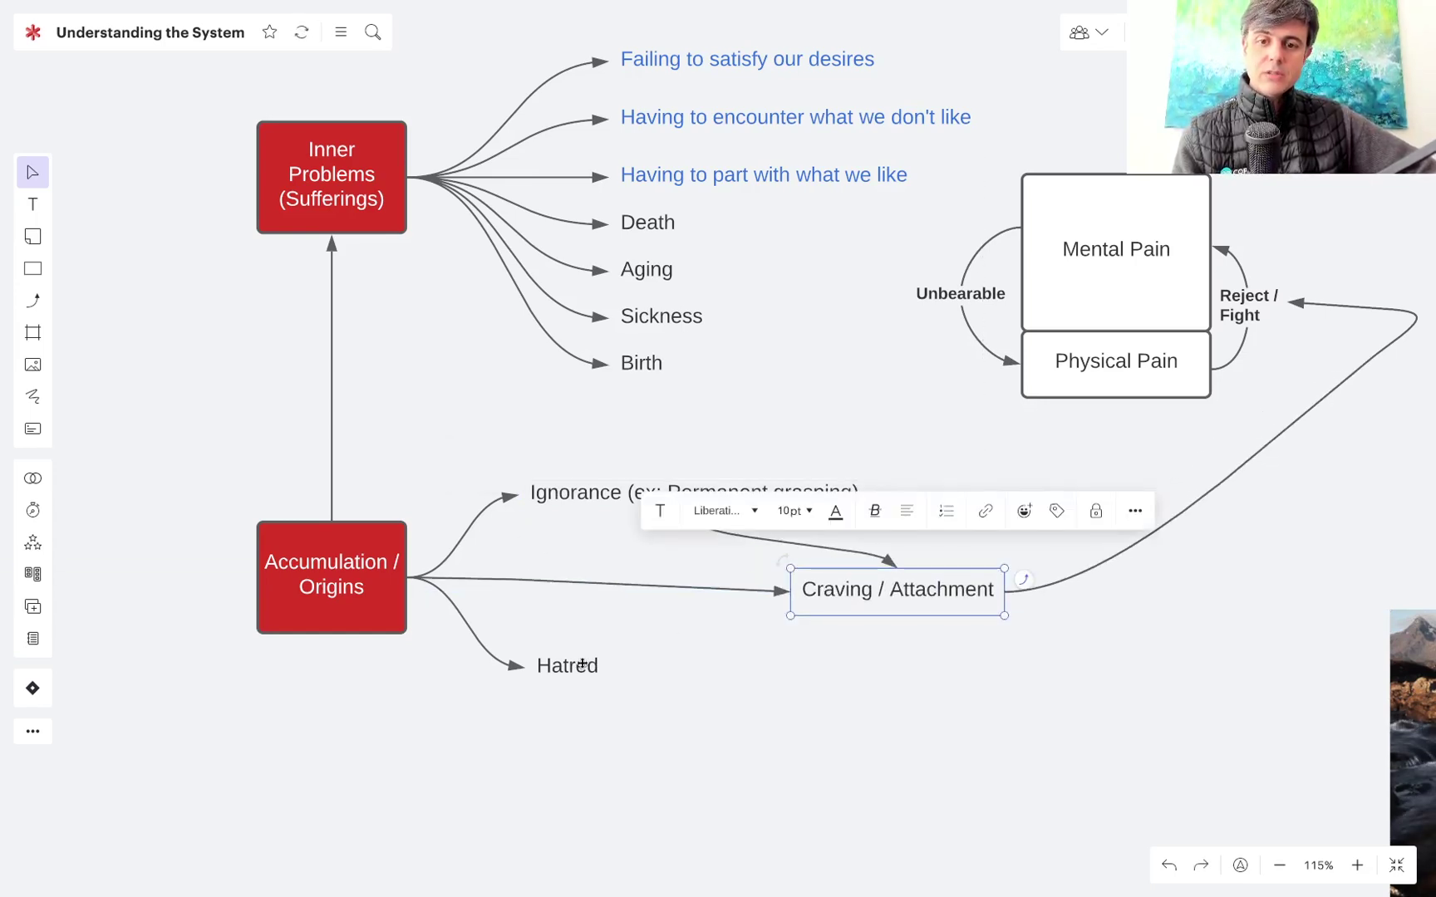
pyautogui.moveTo(580, 665); pyautogui.dragTo(1145, 699)
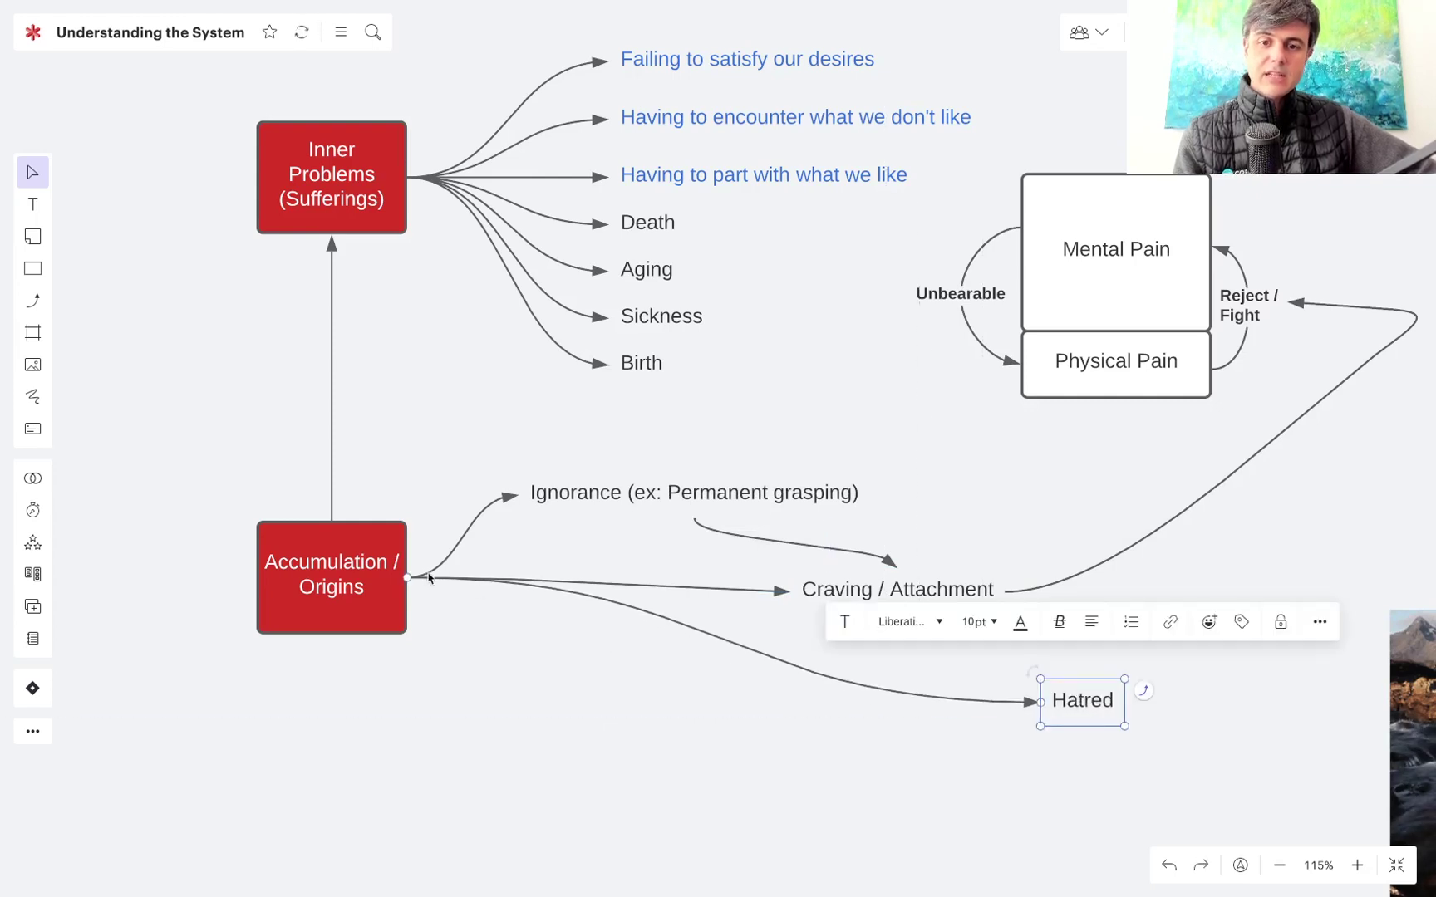
# - Start the Hatred arrow from Craving / Attachment and delete the Accumulation-to-Craving arrow
pyautogui.click(653, 615)
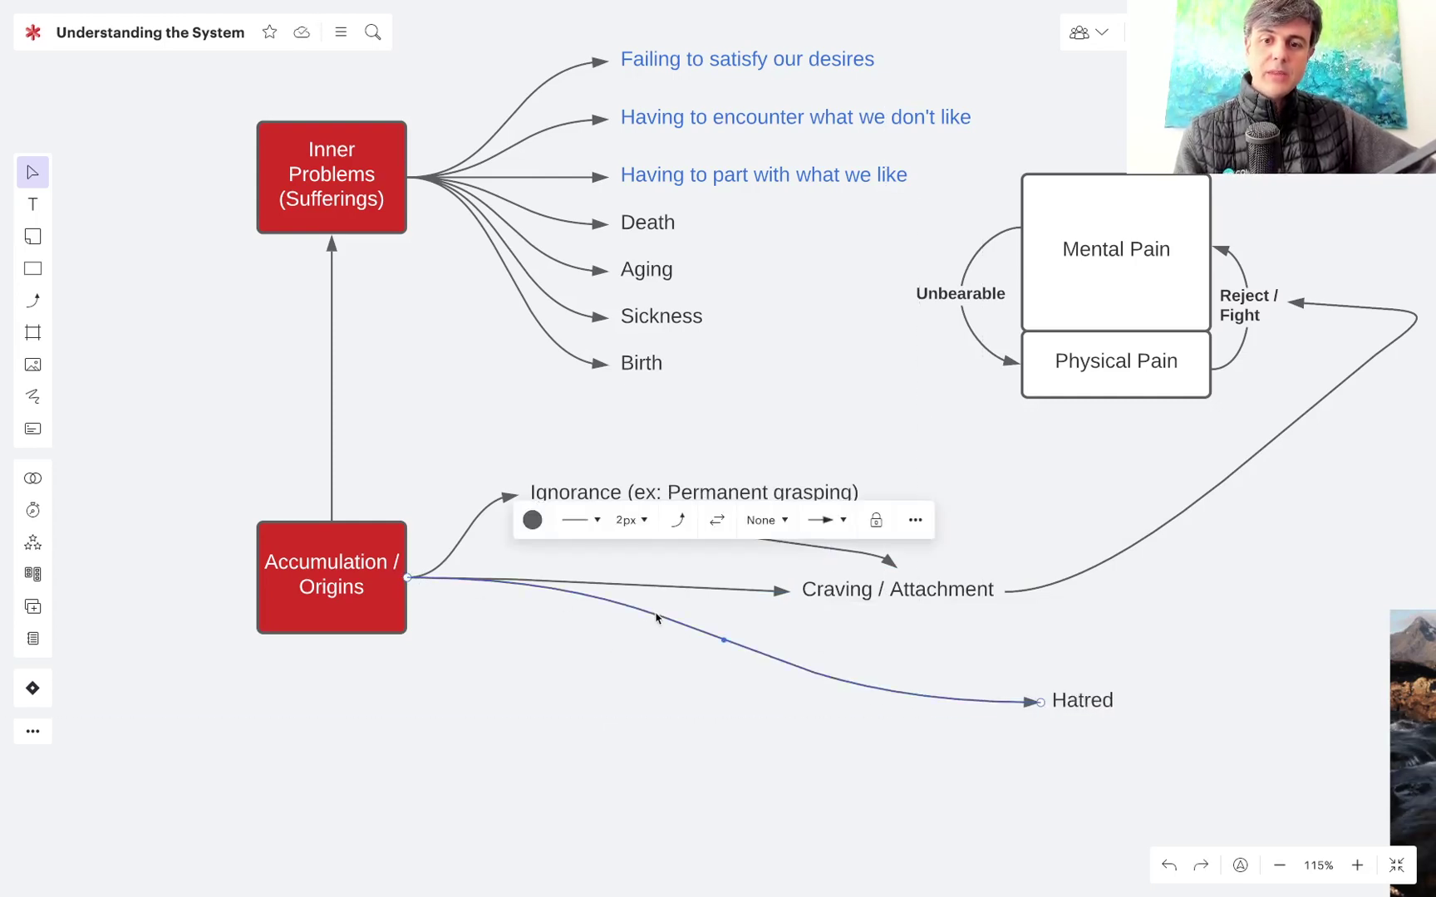
pyautogui.moveTo(408, 580); pyautogui.dragTo(915, 612)
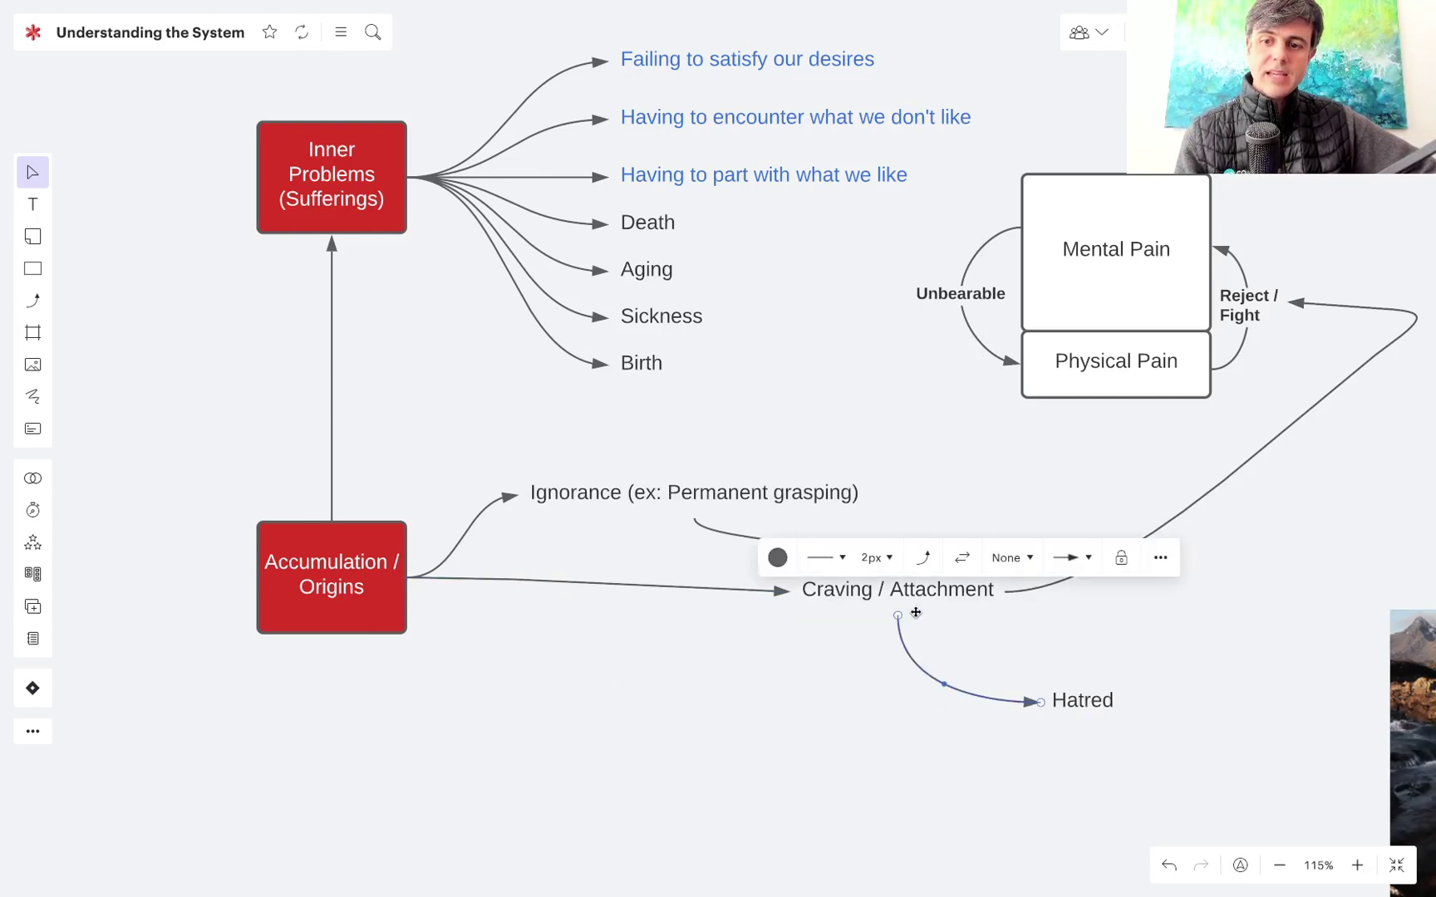
pyautogui.click(514, 581)
pyautogui.press('Delete')
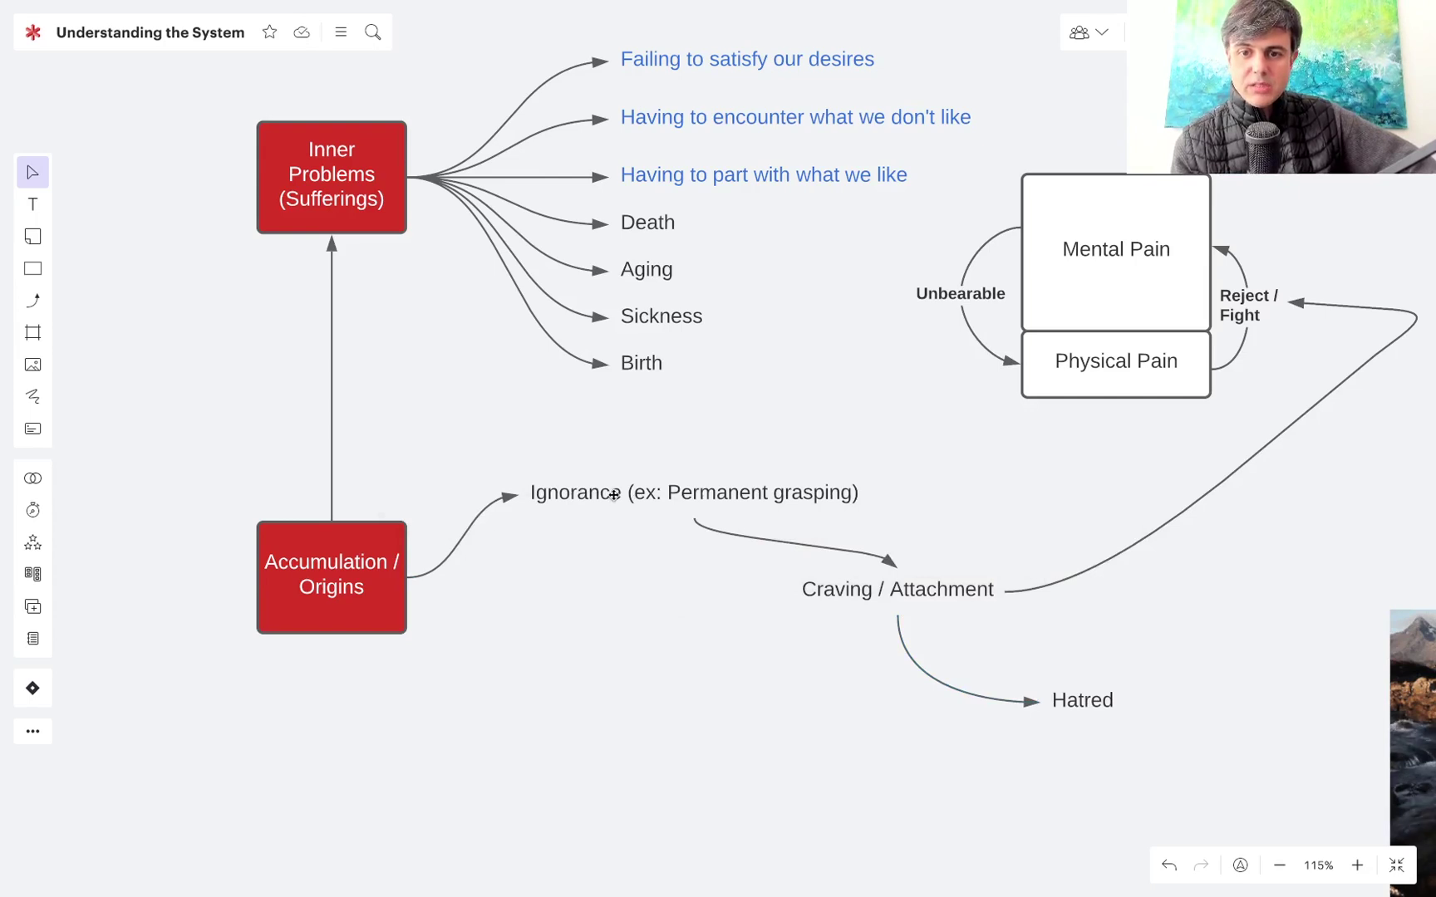
pyautogui.moveTo(833, 593); pyautogui.dragTo(832, 610)
# - Round off the Reject / Fight arrow's corner and nudge the Ignorance text down-left
pyautogui.click(1410, 316)
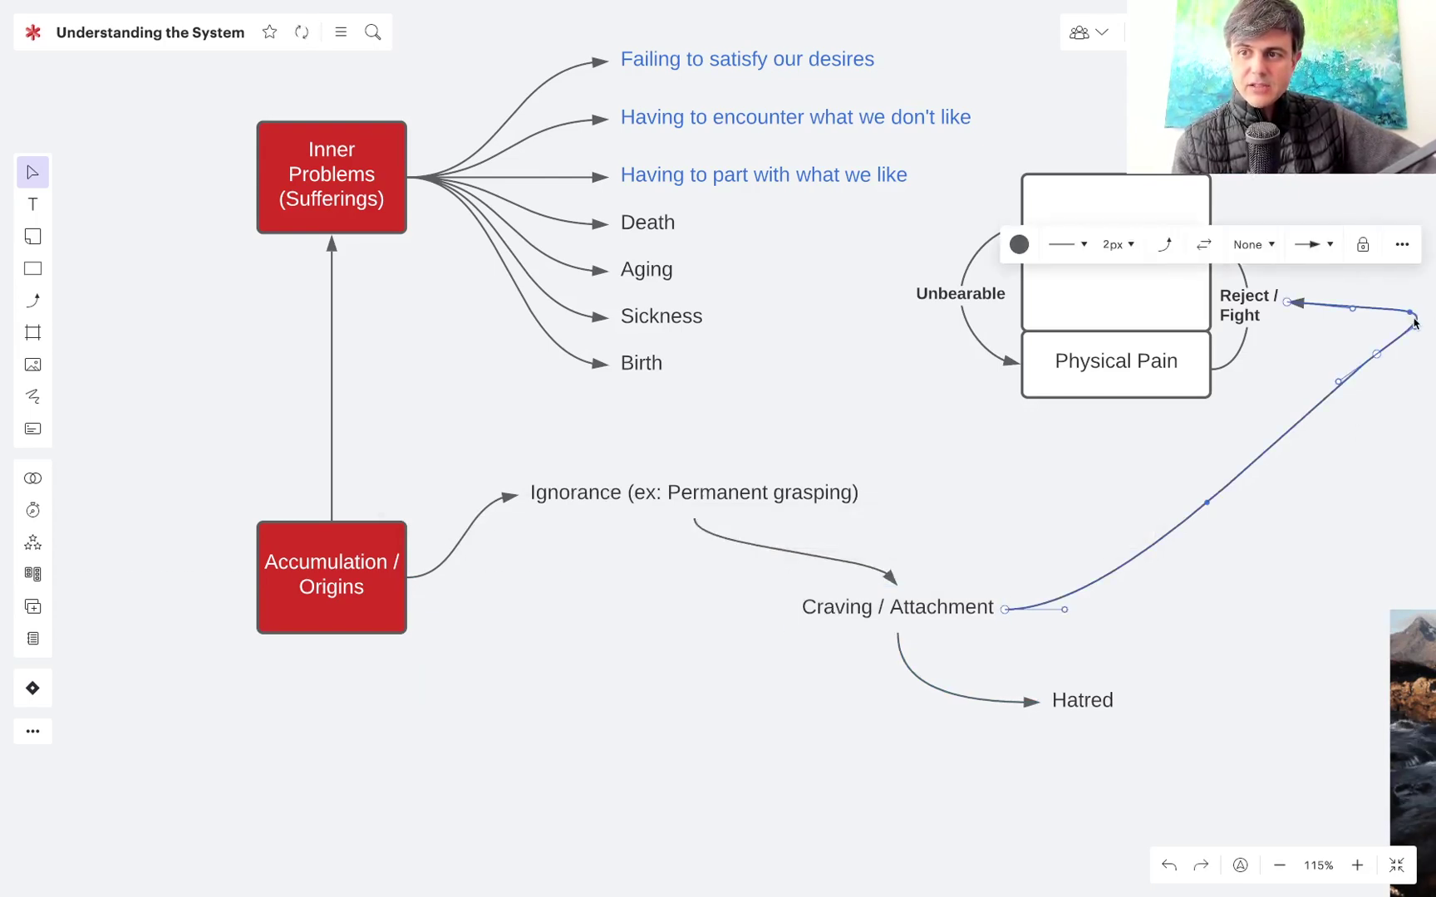
pyautogui.moveTo(1412, 313); pyautogui.dragTo(1346, 455)
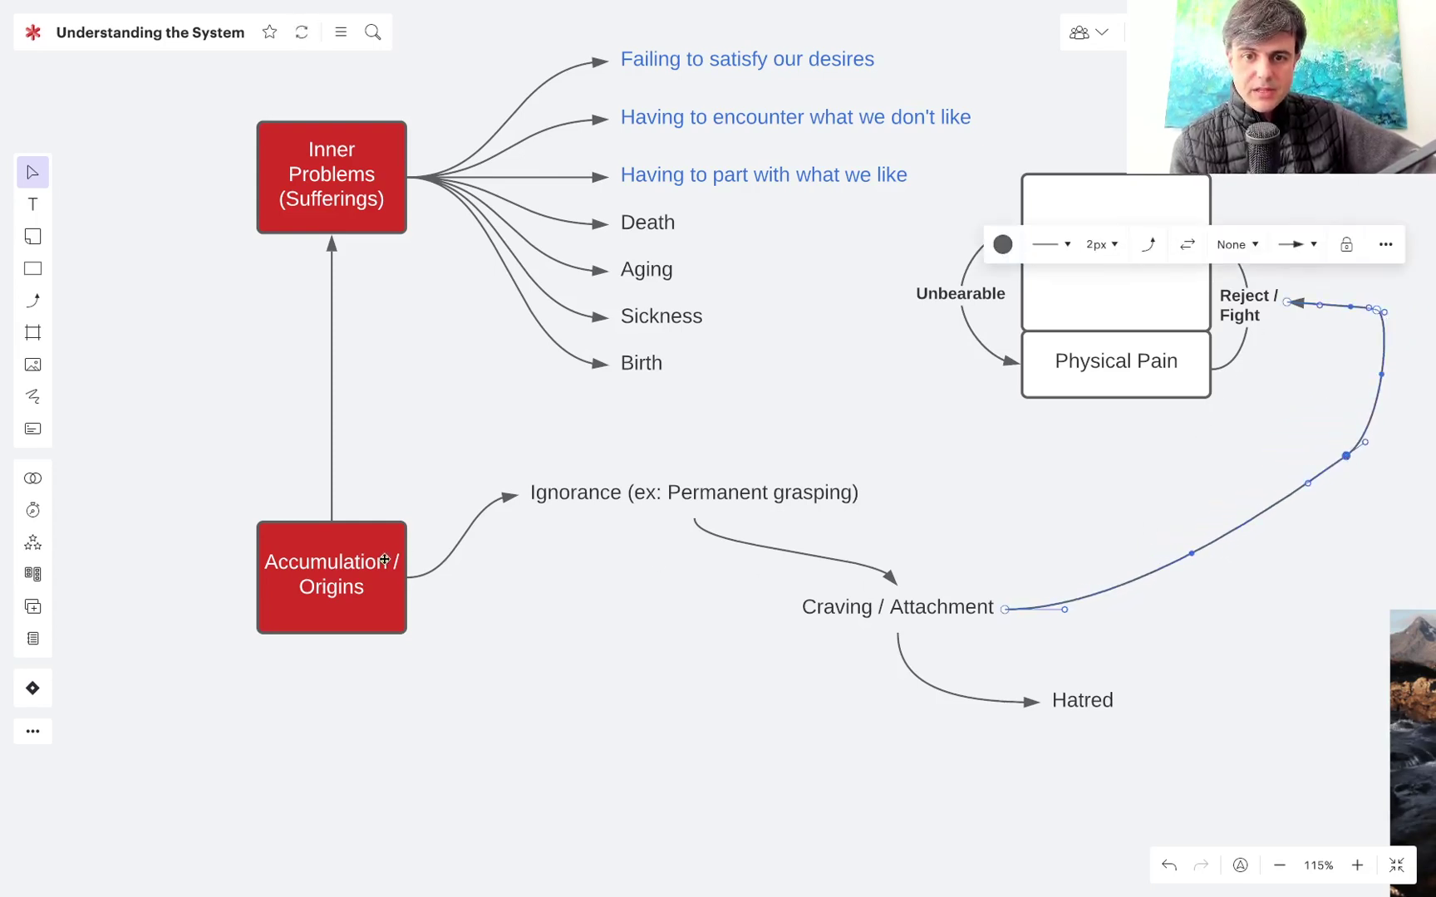
pyautogui.moveTo(581, 498); pyautogui.dragTo(569, 522)
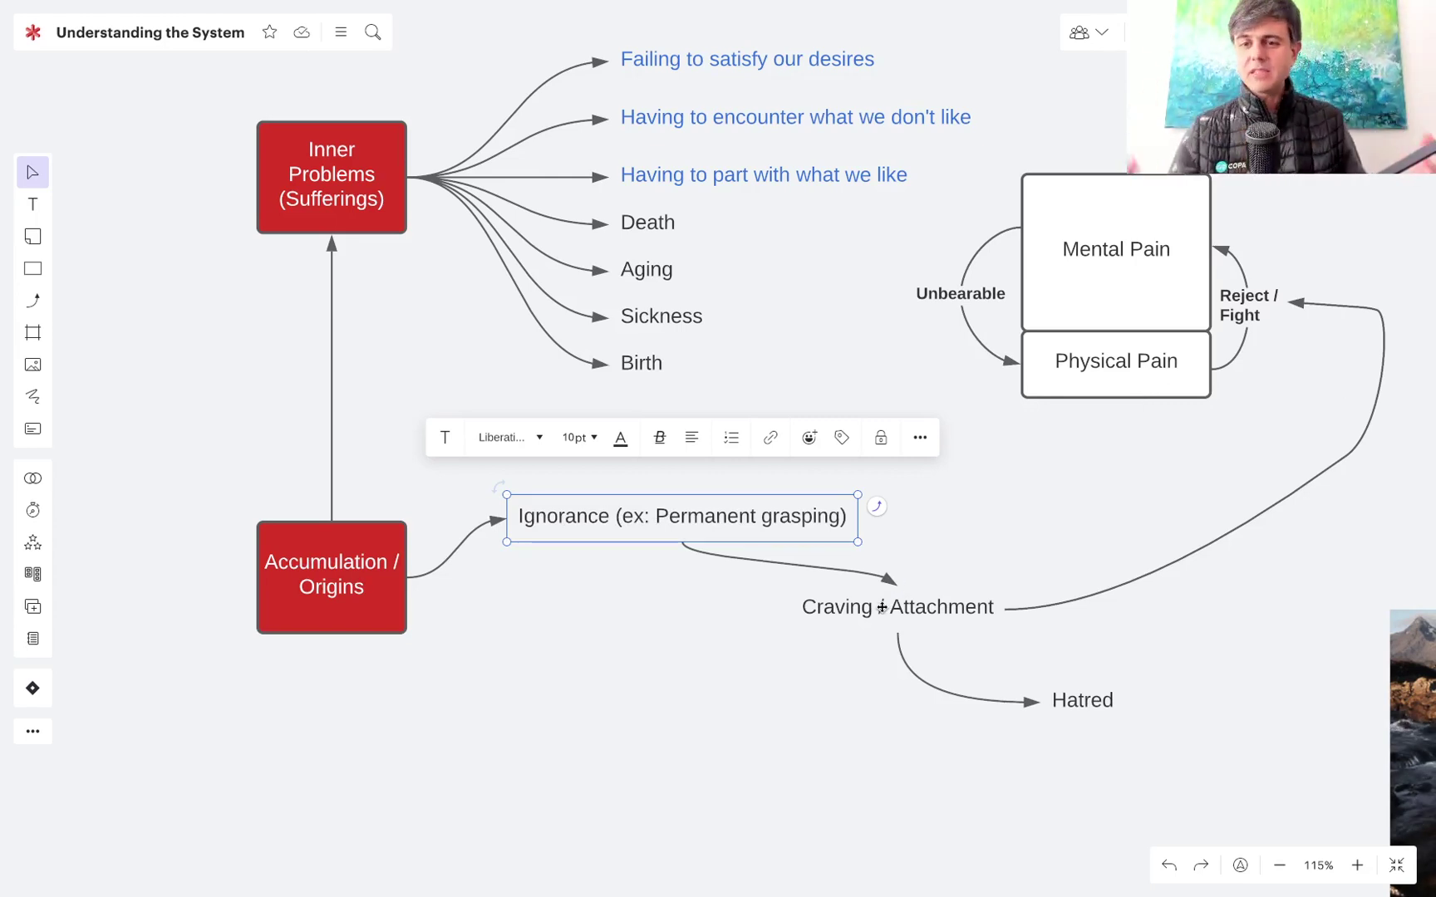
# - Reroute the Reject / Fight arrow to start from Hatred and smooth its curve
pyautogui.click(1081, 703)
pyautogui.click(1047, 769)
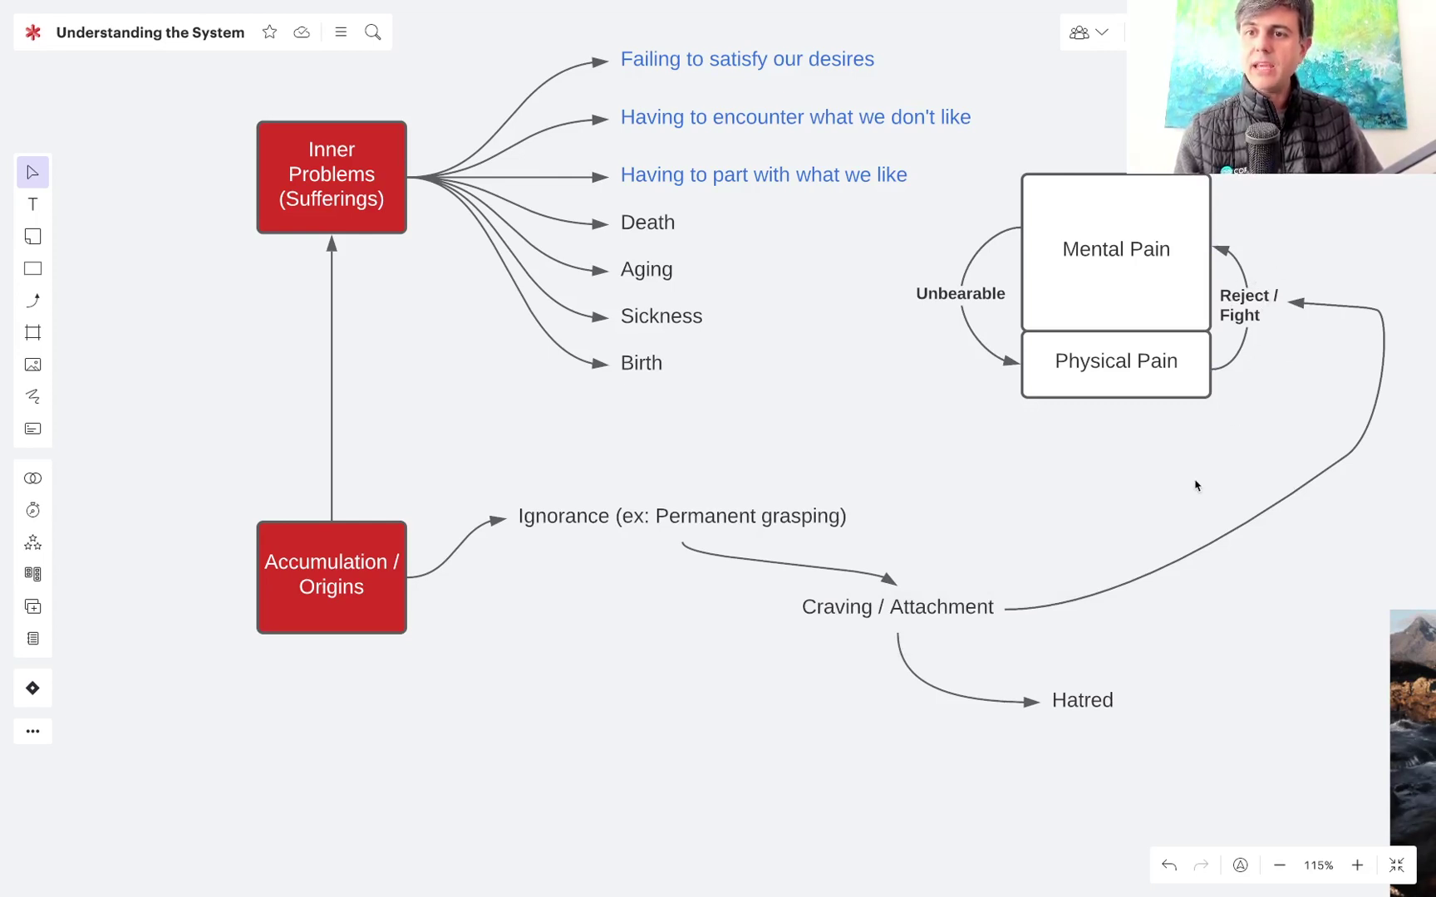
pyautogui.click(1081, 599)
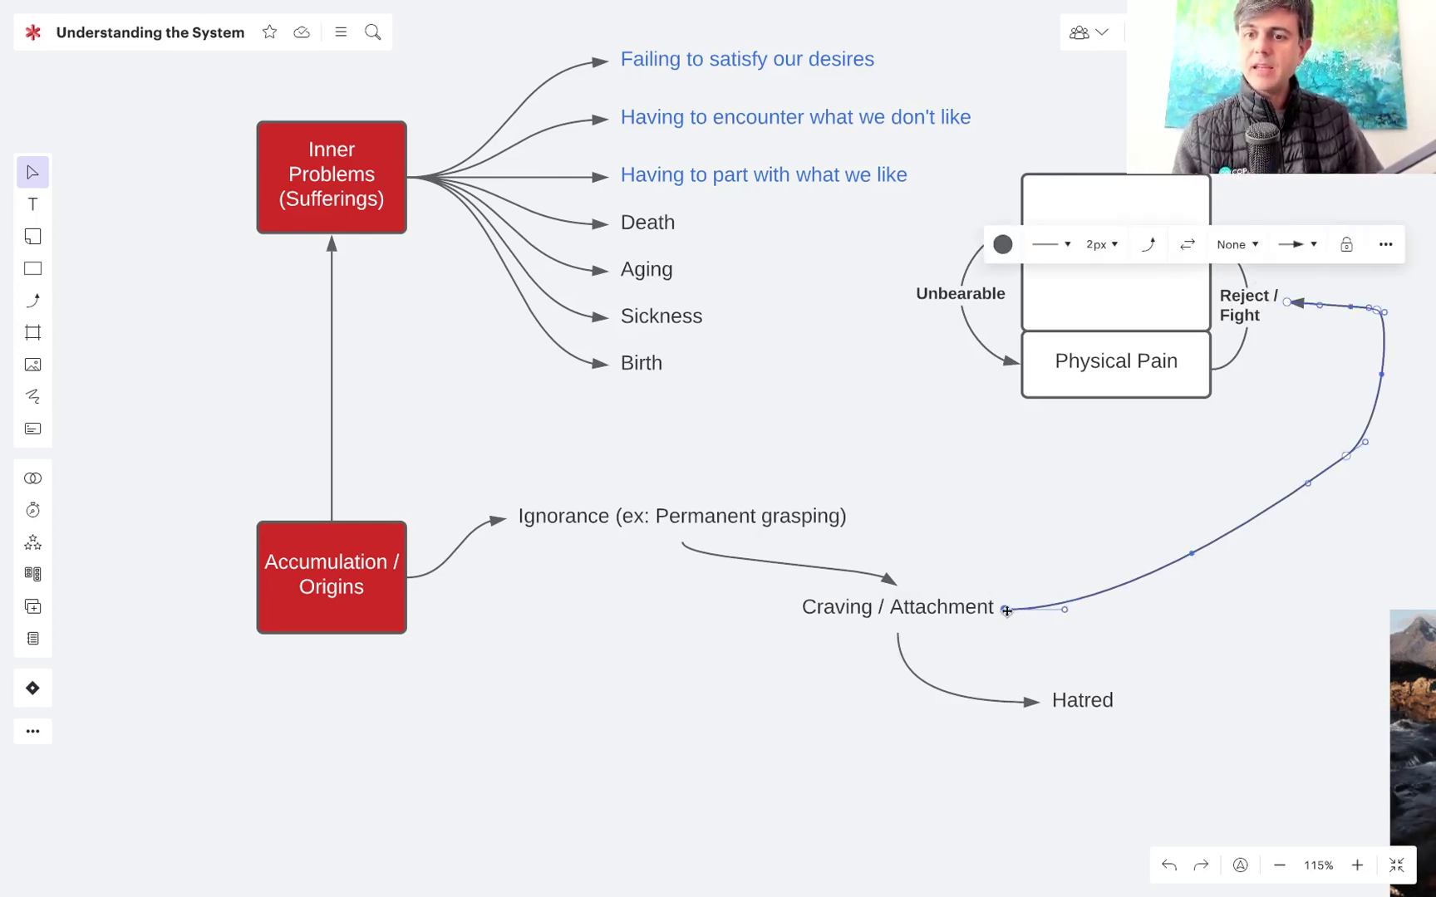
pyautogui.moveTo(1002, 613); pyautogui.dragTo(1127, 701)
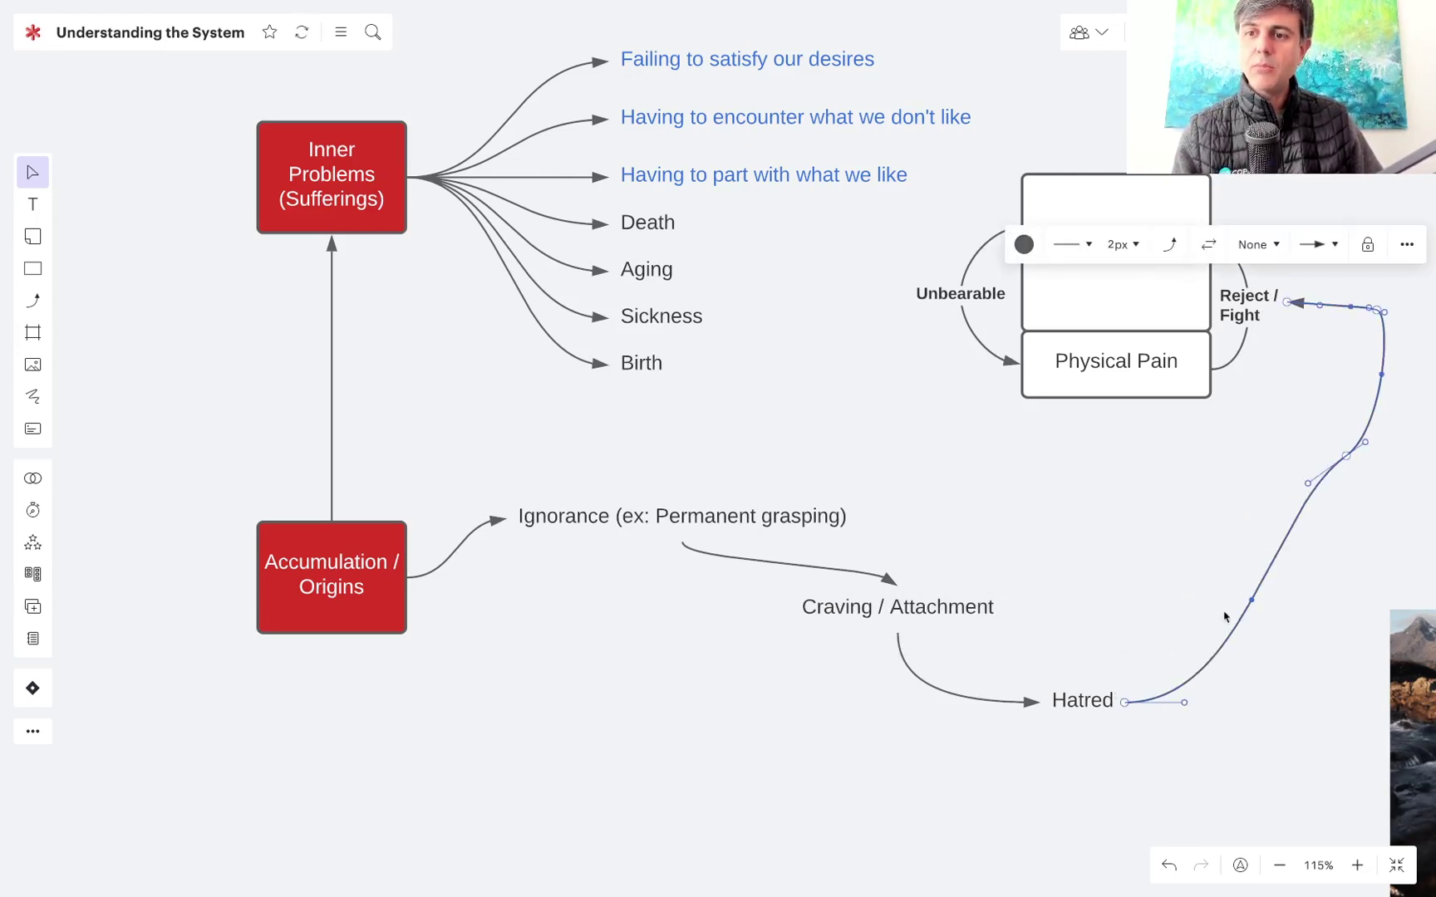
pyautogui.moveTo(1308, 483); pyautogui.dragTo(1325, 536)
pyautogui.click(1180, 399)
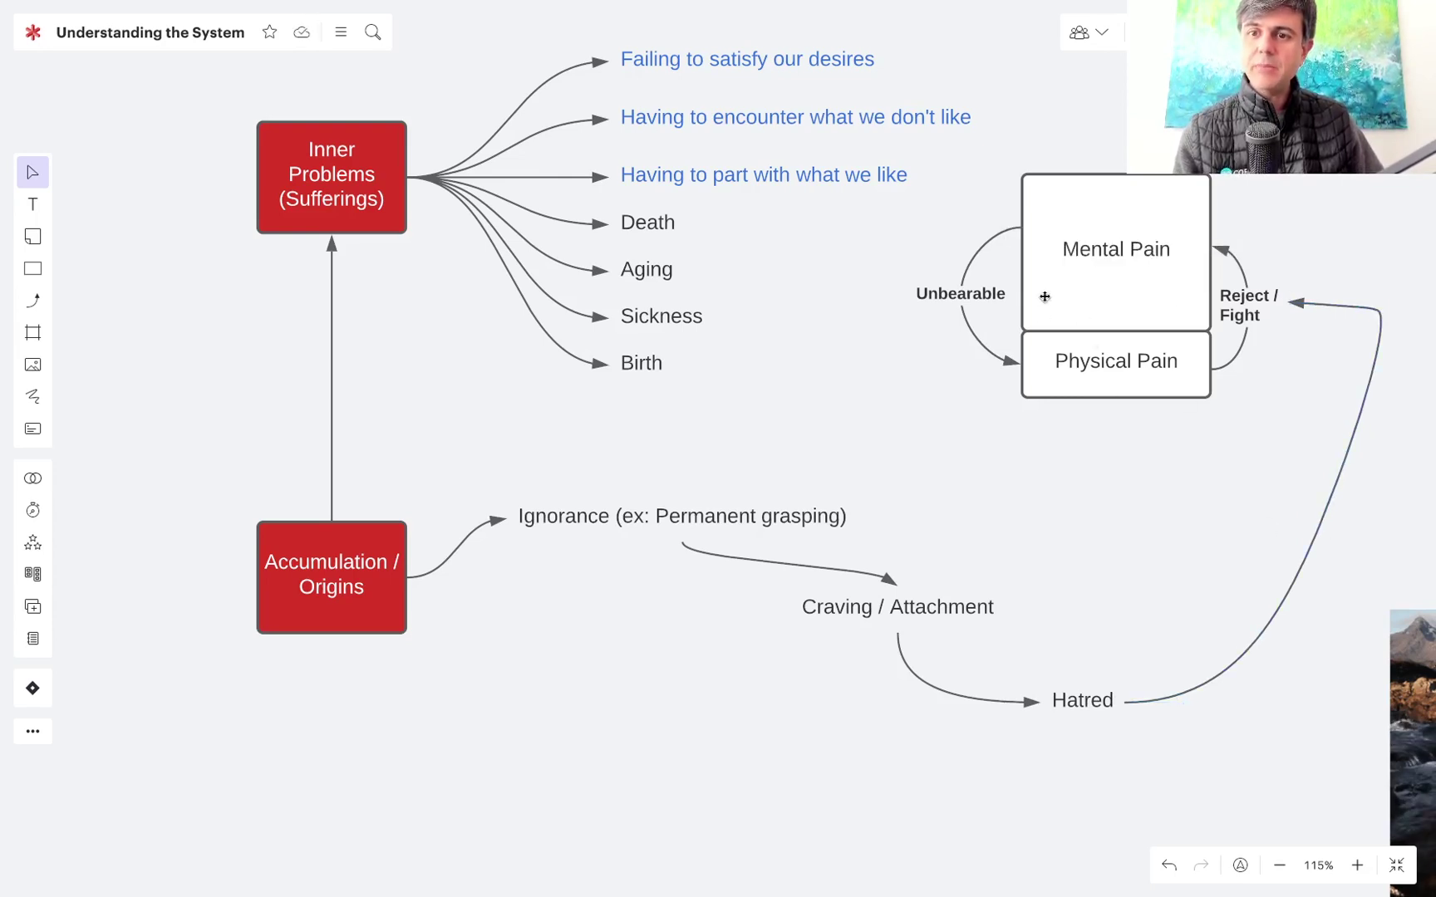
pyautogui.hscroll(-10, 391, 253)
pyautogui.scroll(-4, 391, 253)
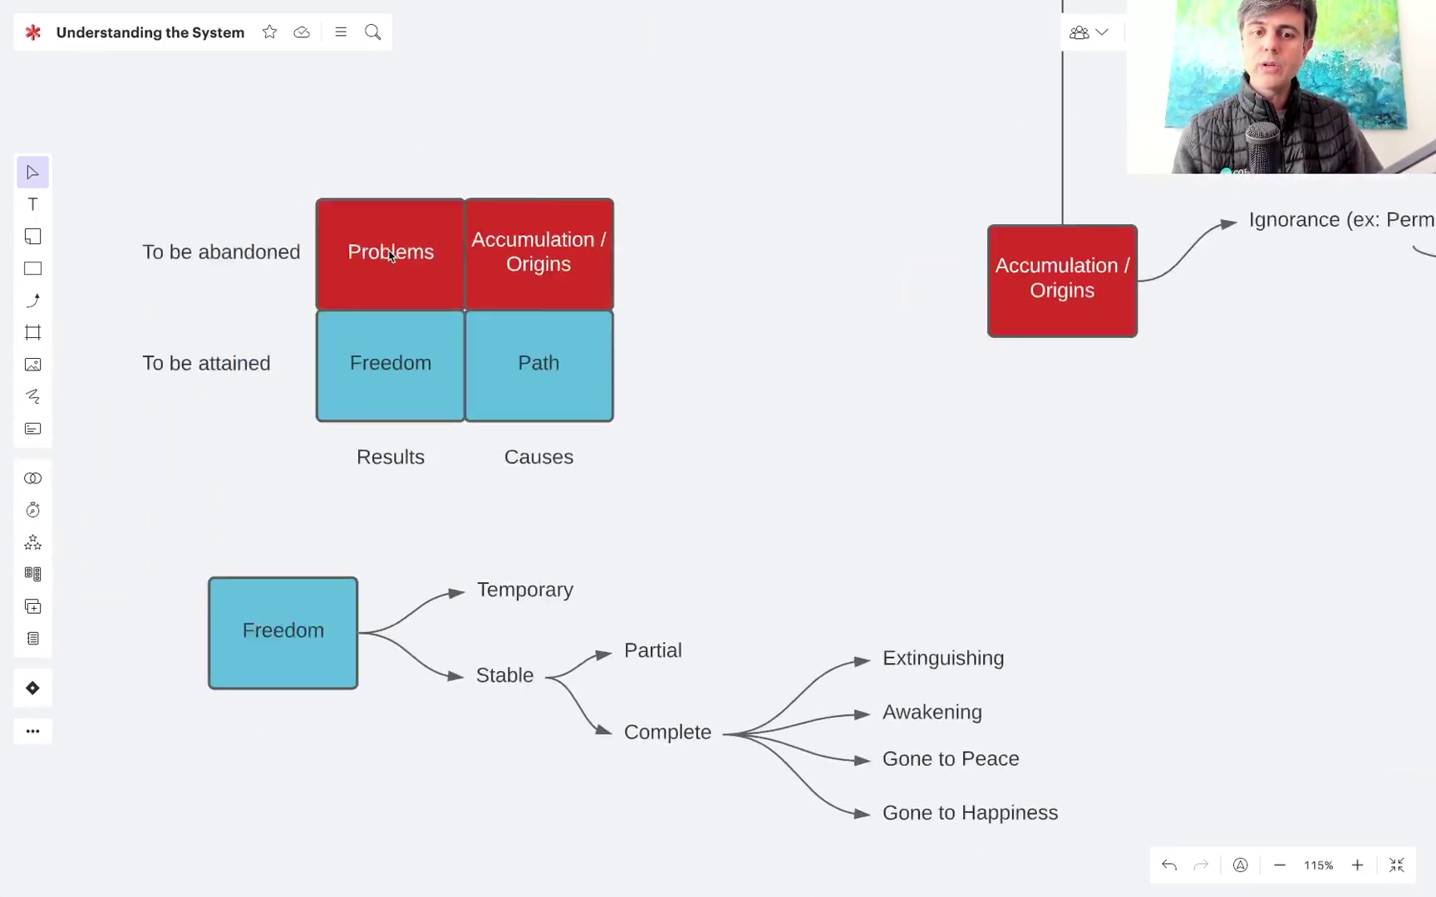
pyautogui.hscroll(-5, 391, 254)
pyautogui.scroll(-3, 391, 254)
pyautogui.scroll(-3, 564, 499)
pyautogui.hscroll(3, 565, 498)
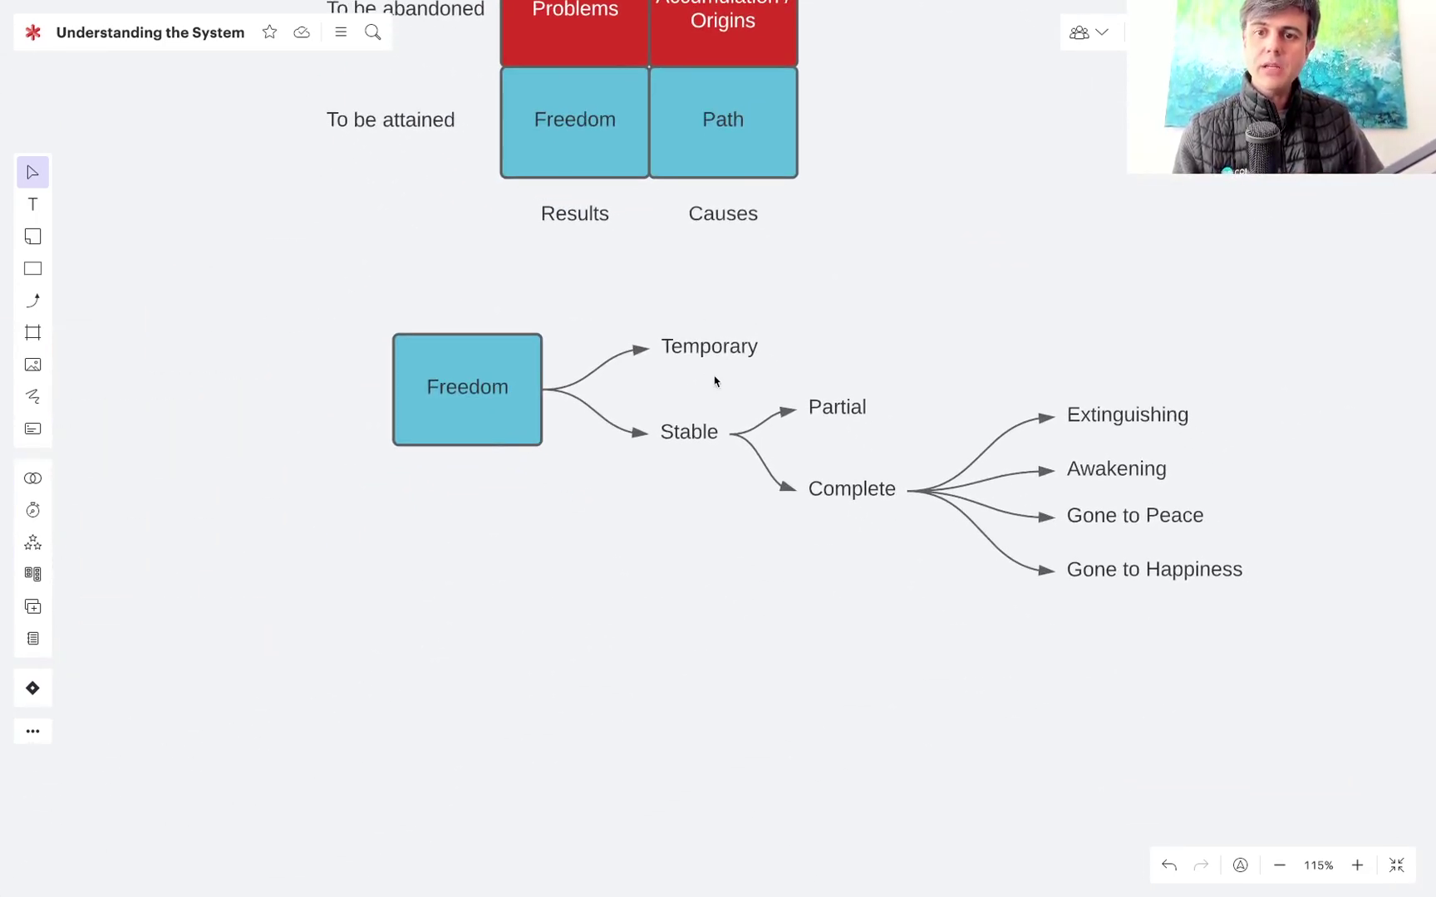
pyautogui.scroll(13, 714, 382)
pyautogui.hscroll(12, 715, 381)
pyautogui.scroll(-2, 1113, 500)
pyautogui.hscroll(5, 1113, 499)
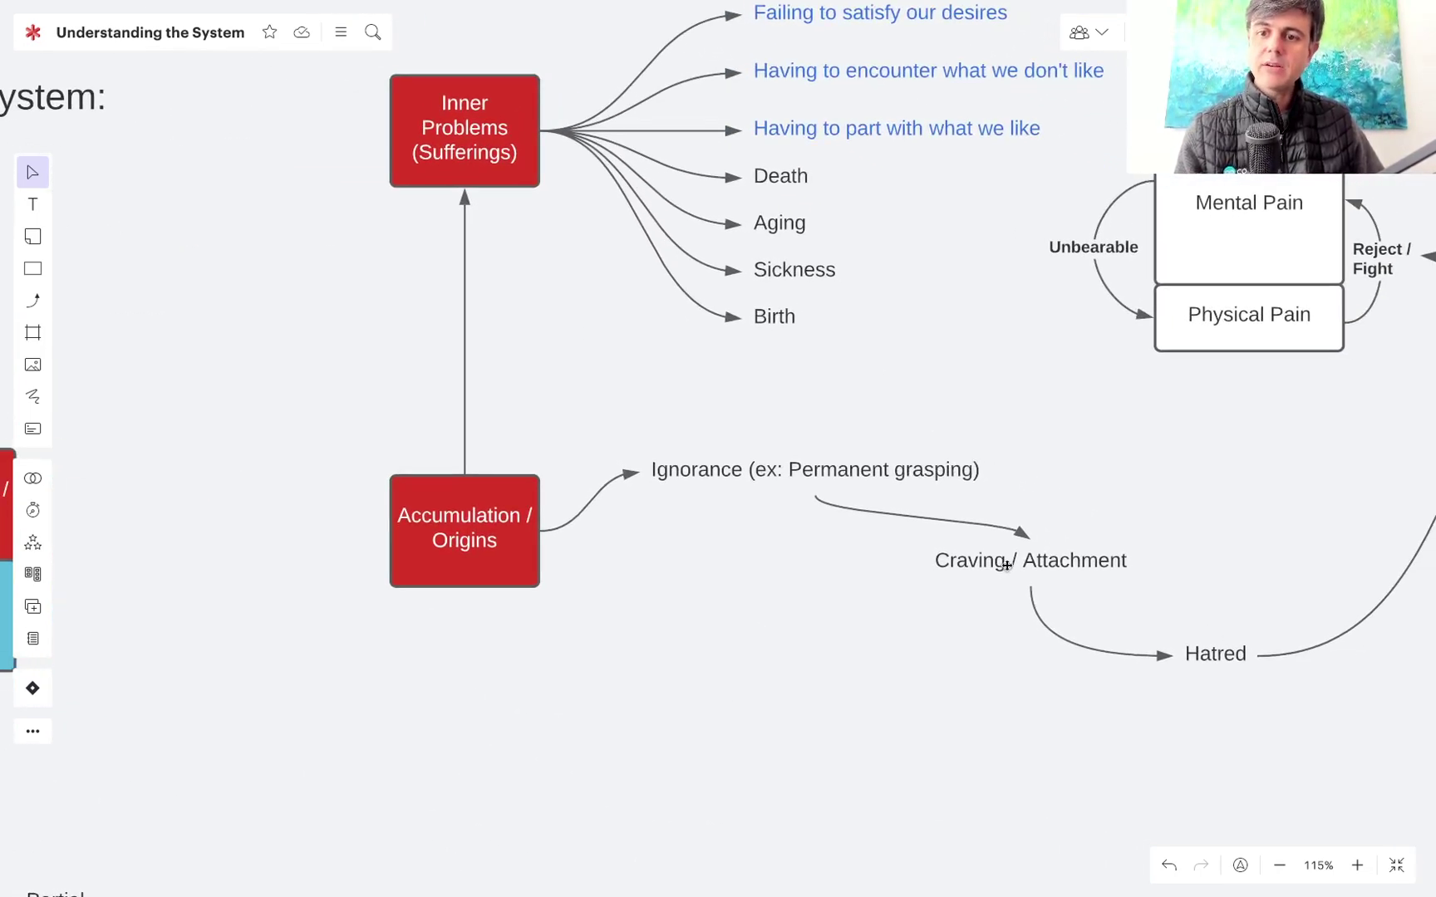
pyautogui.scroll(1, 763, 458)
pyautogui.hscroll(1, 763, 458)
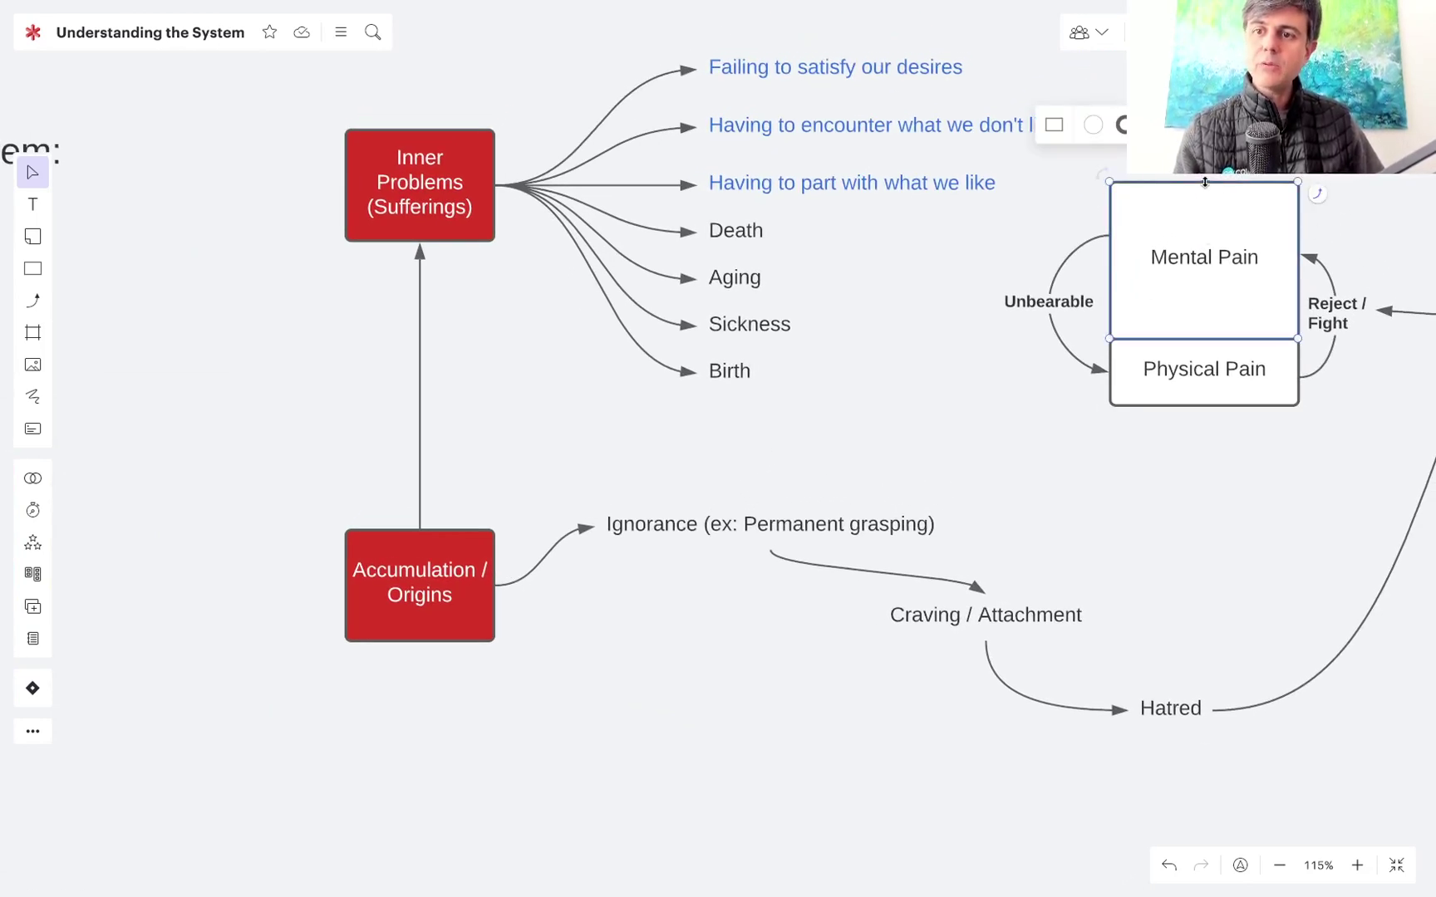
# - Nudge Reject / Fight further right, keep Mental Pain's original size, and duplicate Physical Pain above
pyautogui.moveTo(1205, 183); pyautogui.dragTo(1208, 241)
pyautogui.moveTo(1311, 359); pyautogui.dragTo(1351, 344)
pyautogui.click(1225, 287)
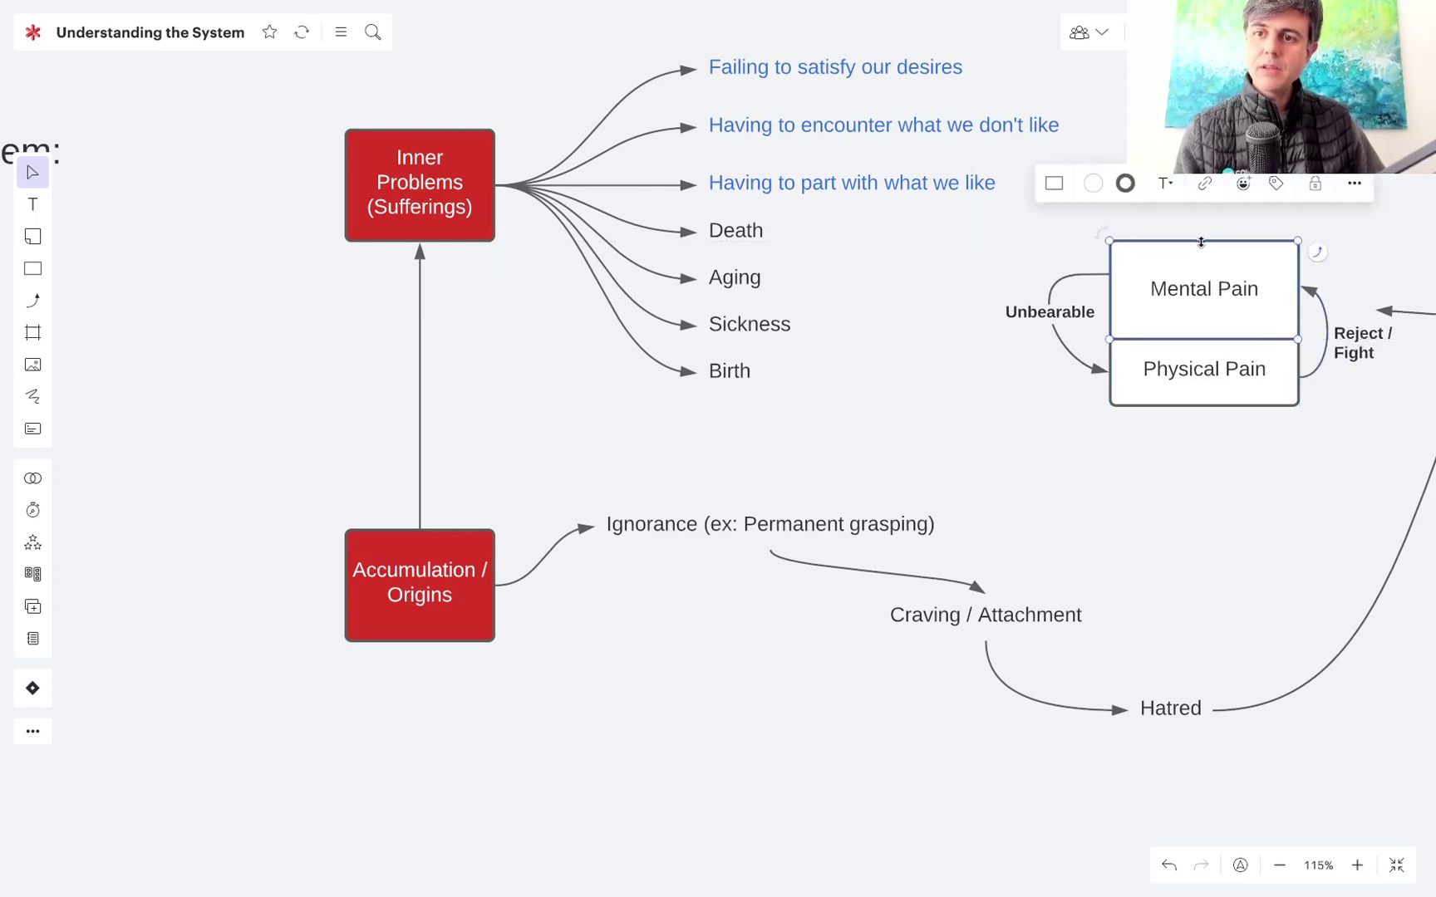
pyautogui.moveTo(1205, 242); pyautogui.dragTo(1202, 185)
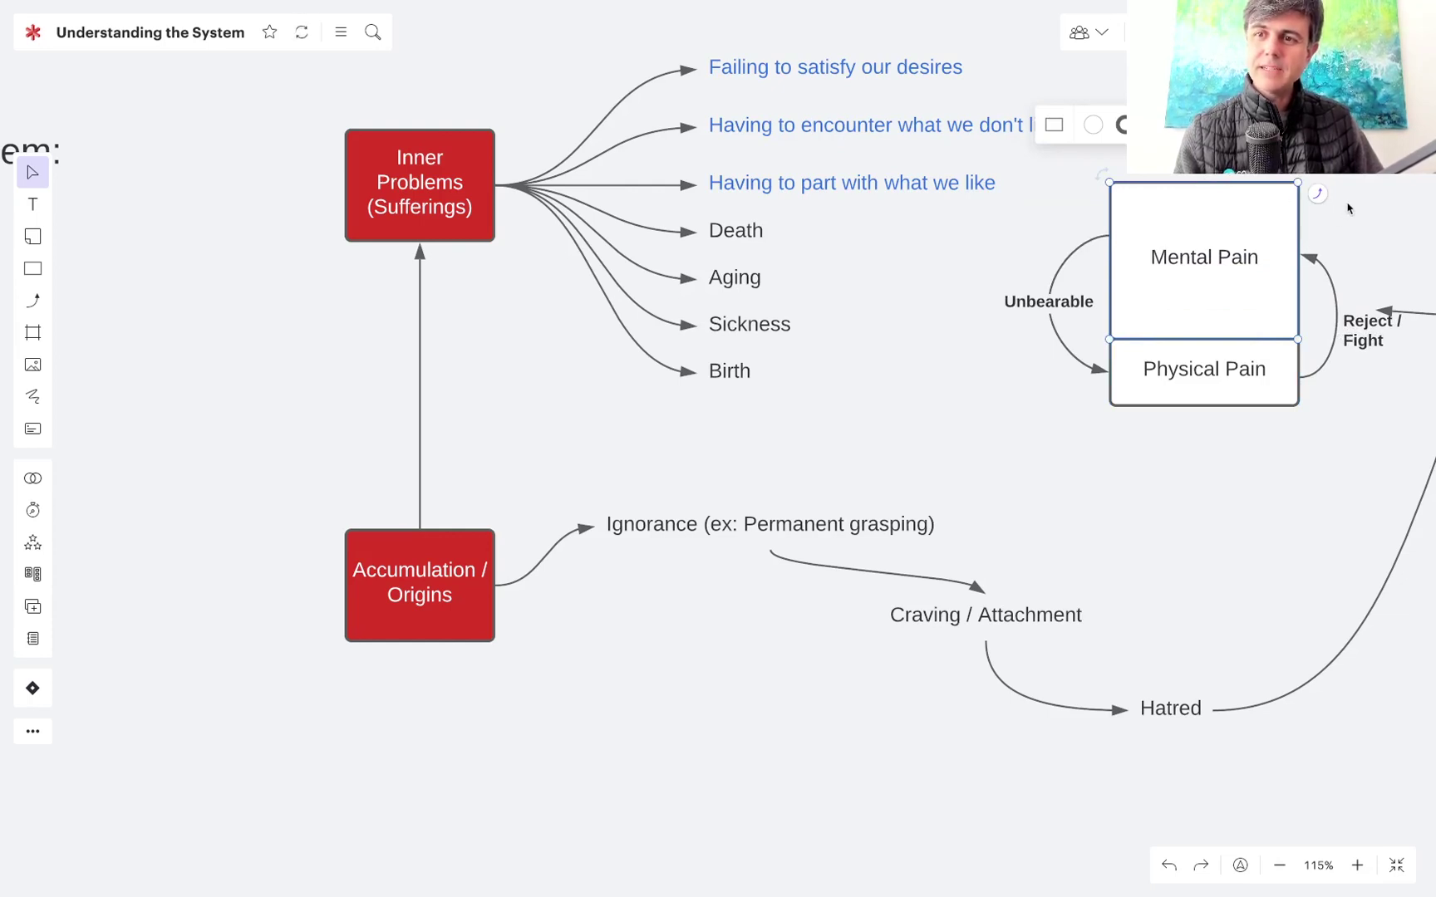
pyautogui.click(1239, 354)
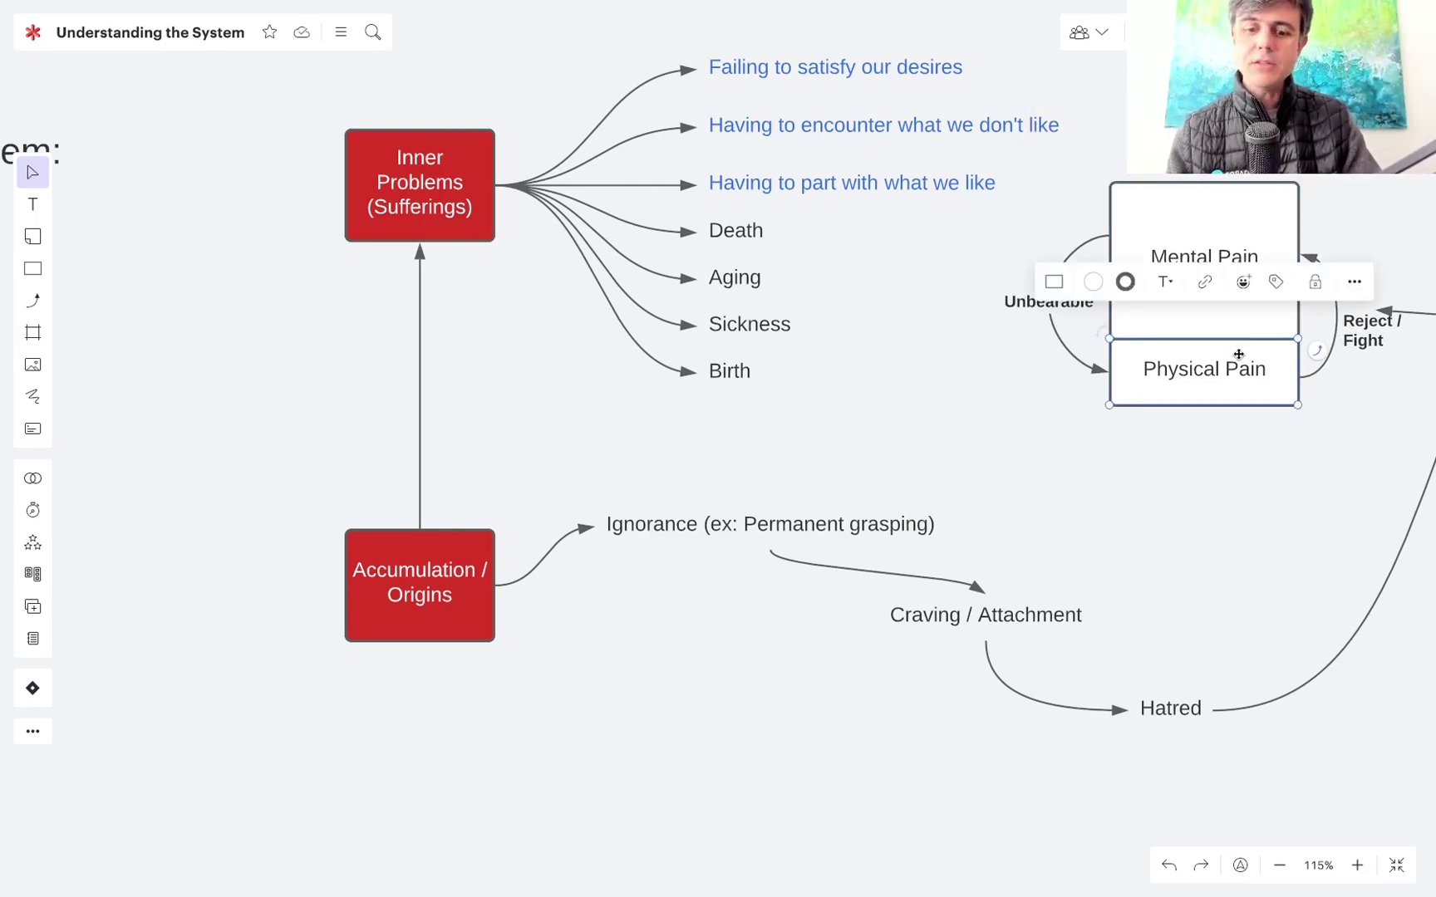
pyautogui.moveTo(1238, 354); pyautogui.dragTo(1289, 75)
# - Position the Physical Pain copy above the Mental Pain box
pyautogui.scroll(2, 1289, 75)
pyautogui.hscroll(1, 1289, 75)
pyautogui.scroll(2, 1113, 339)
pyautogui.hscroll(2, 1113, 339)
pyautogui.moveTo(1084, 332); pyautogui.dragTo(1086, 207)
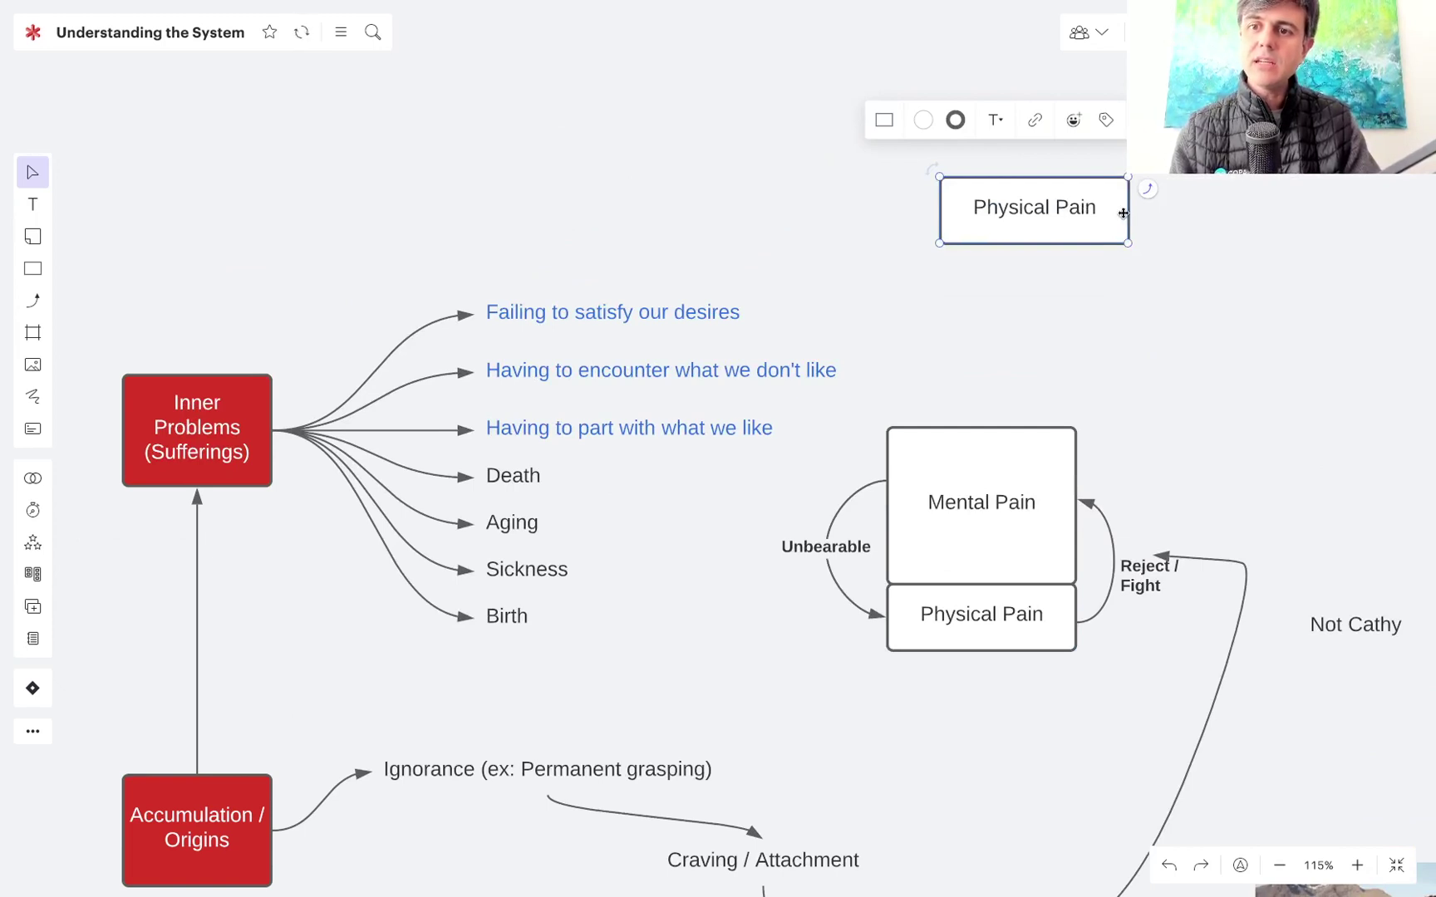
# - Relabel the copy 'Physical Pain (Just a Feeling)'
pyautogui.doubleClick(1118, 212)
pyautogui.press('Right')
pyautogui.write('(Just')
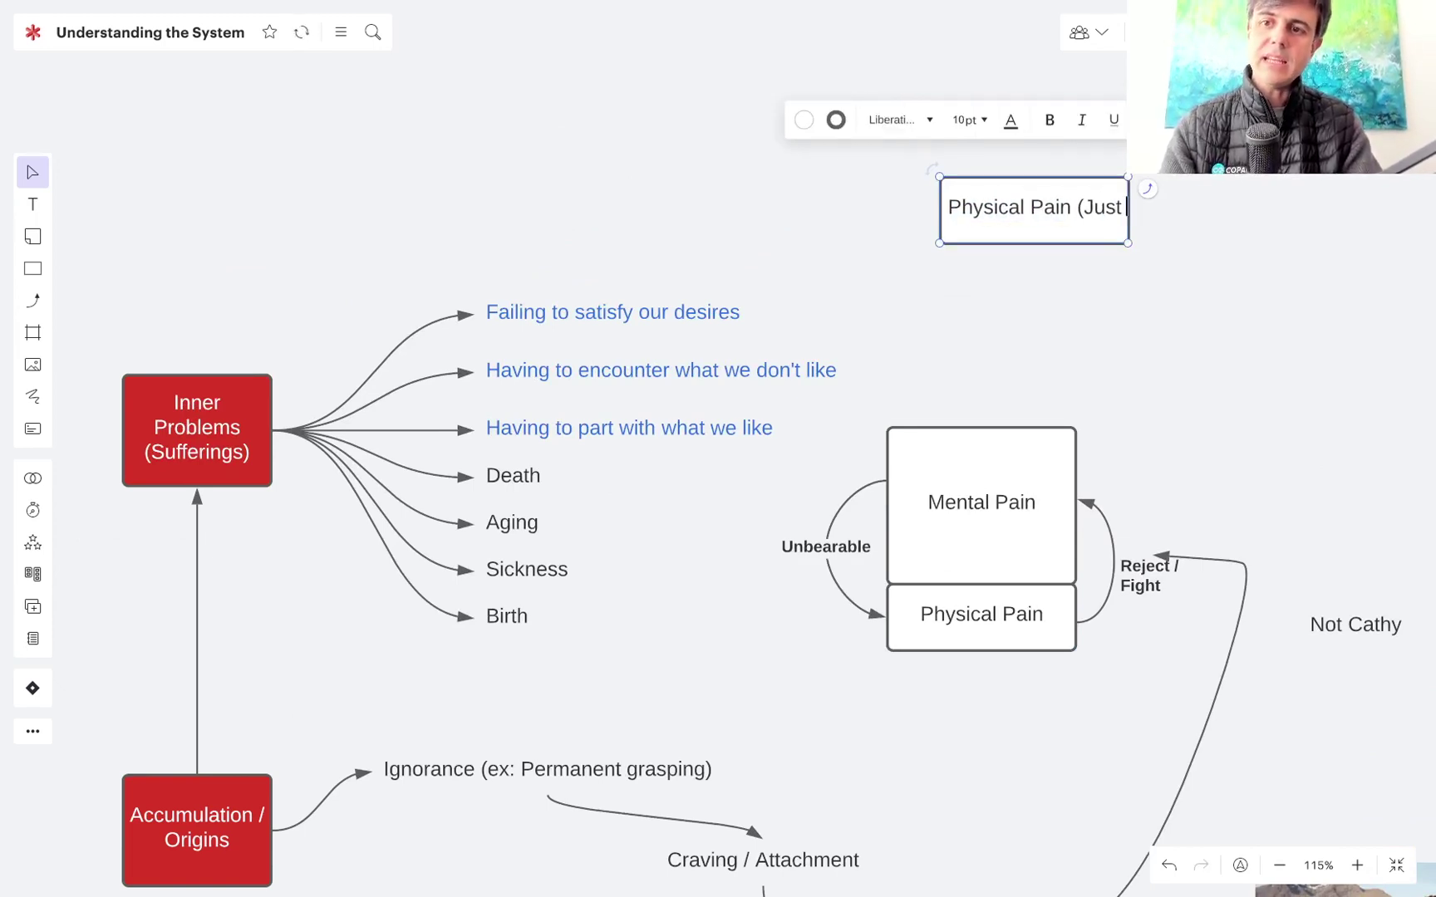
pyautogui.write(' a Feeling)')
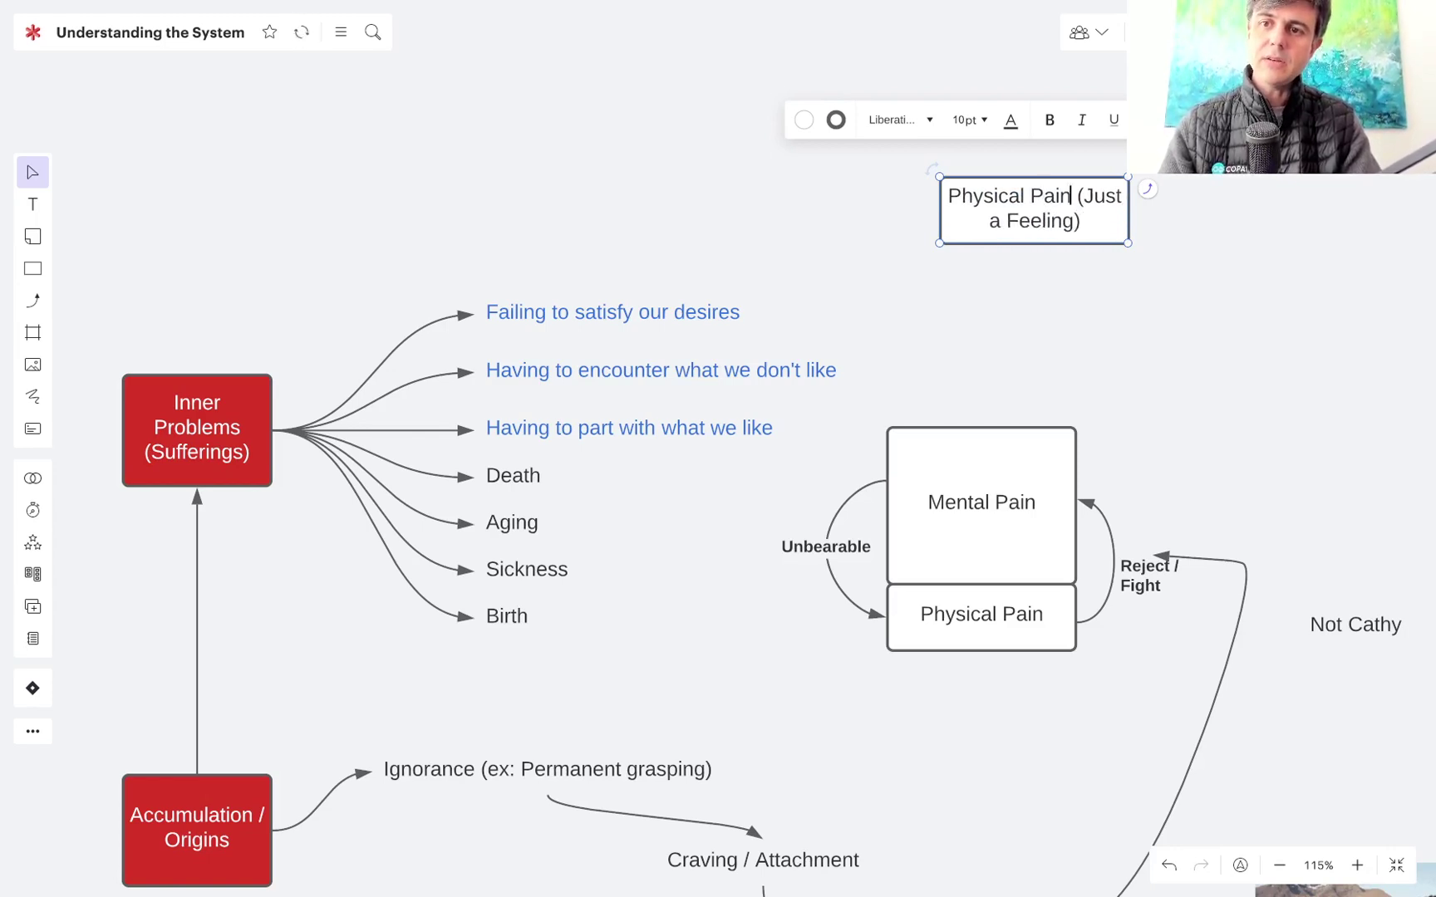
pyautogui.click(1301, 259)
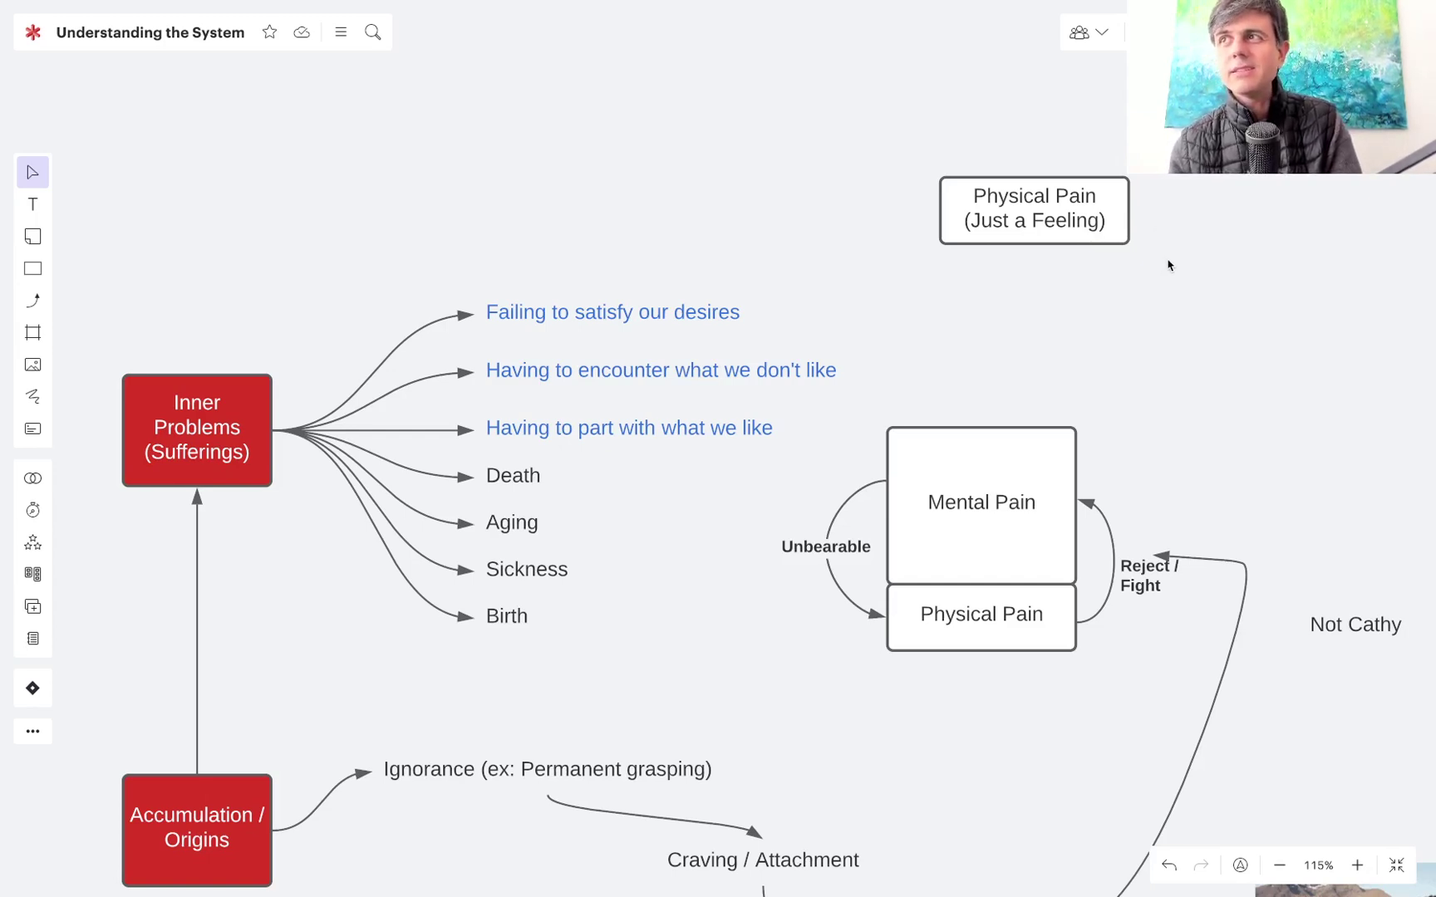
pyautogui.click(1068, 201)
pyautogui.click(1074, 201)
pyautogui.click(1107, 199)
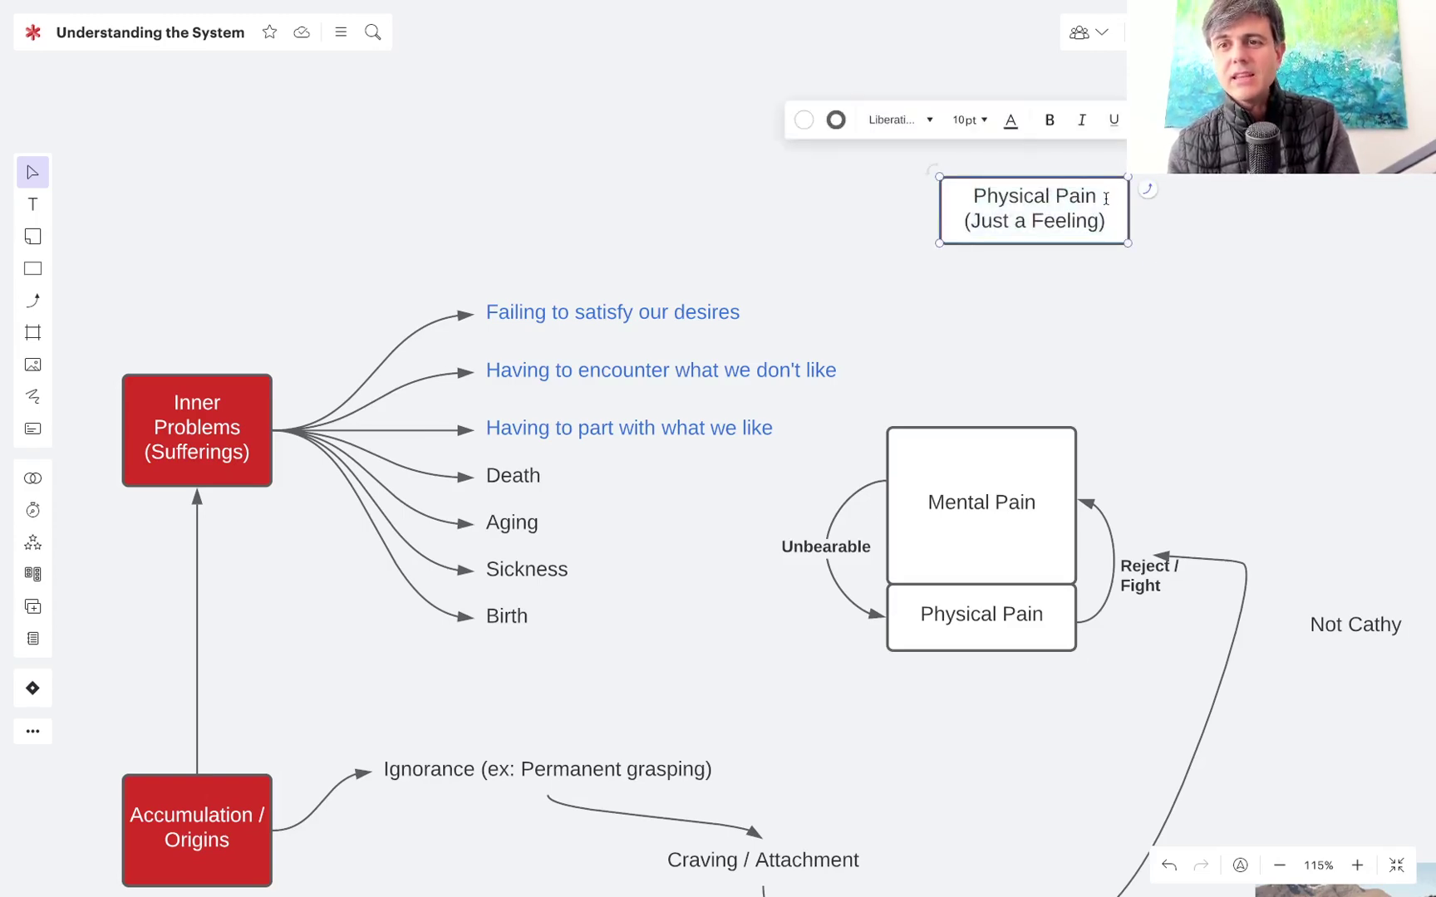
pyautogui.scroll(-15, 1101, 194)
pyautogui.hscroll(-8, 252, 231)
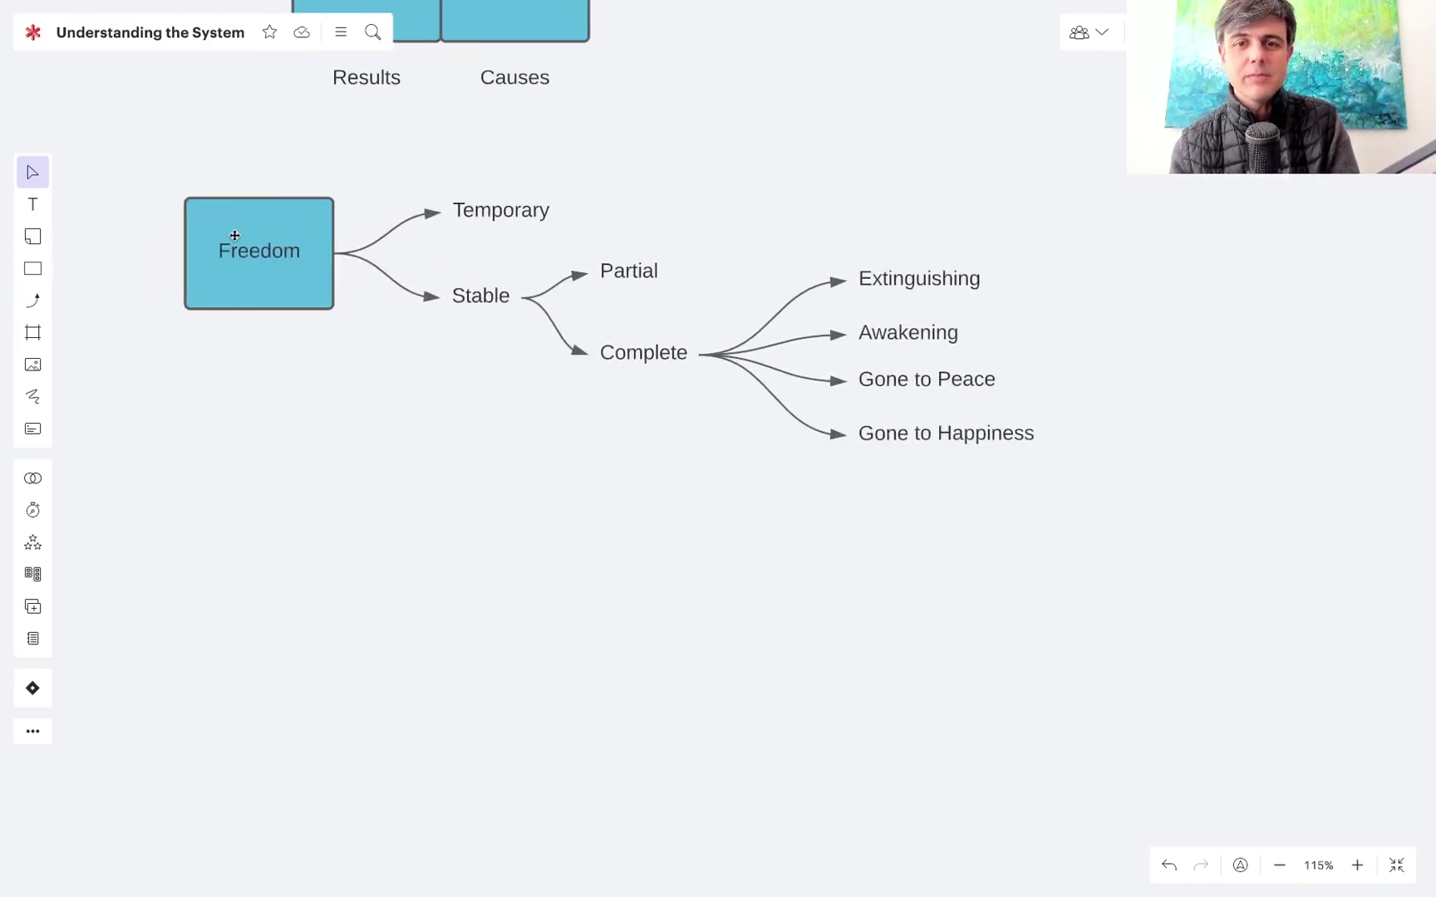
# - Draw an arrow from Awakening to a new text label placed on its right
pyautogui.click(647, 339)
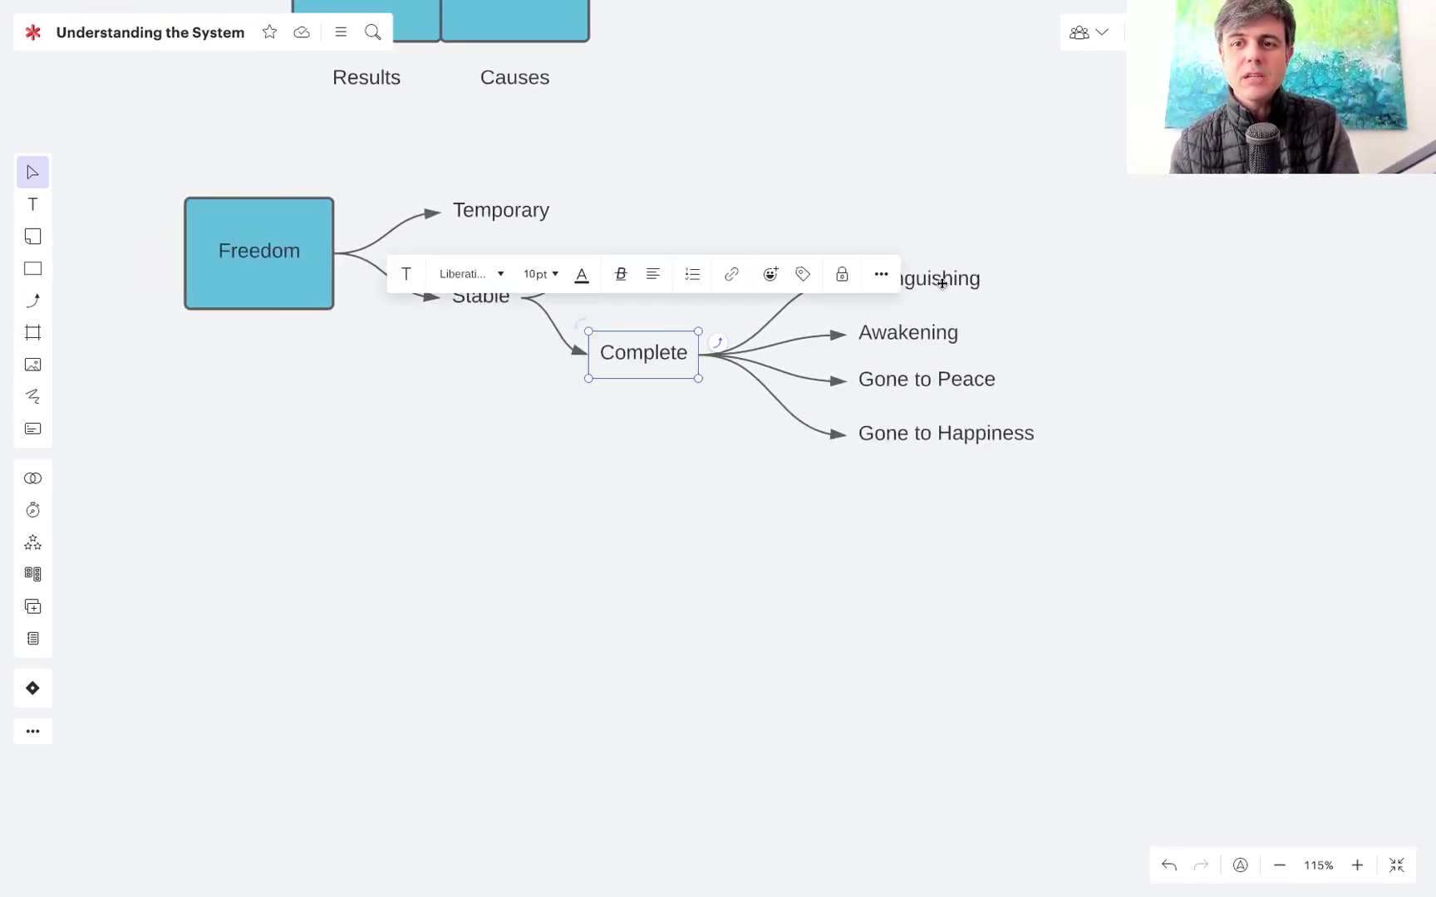
pyautogui.click(968, 278)
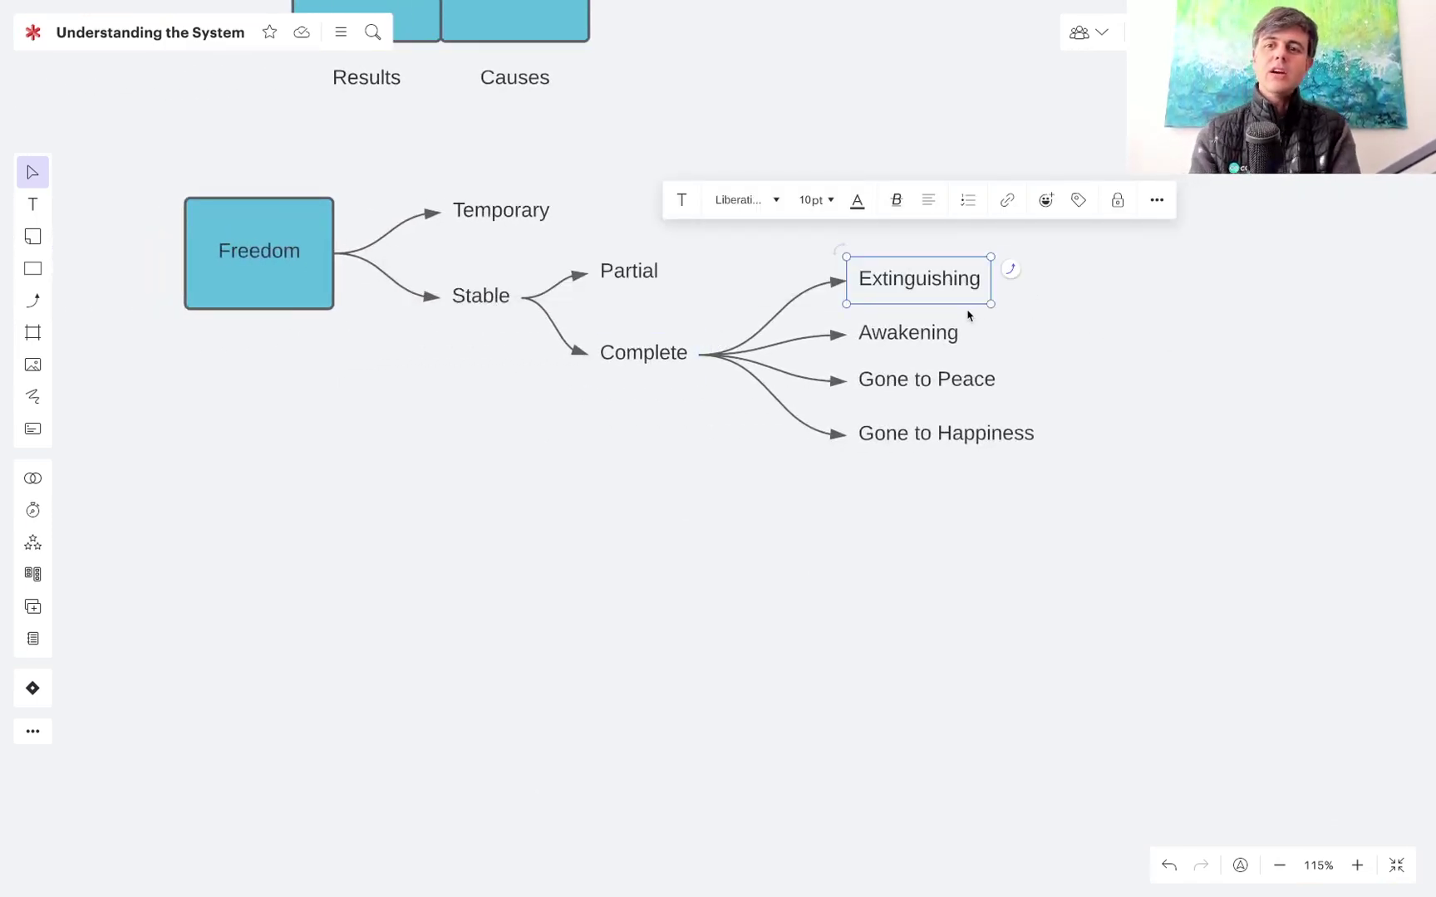
pyautogui.click(931, 337)
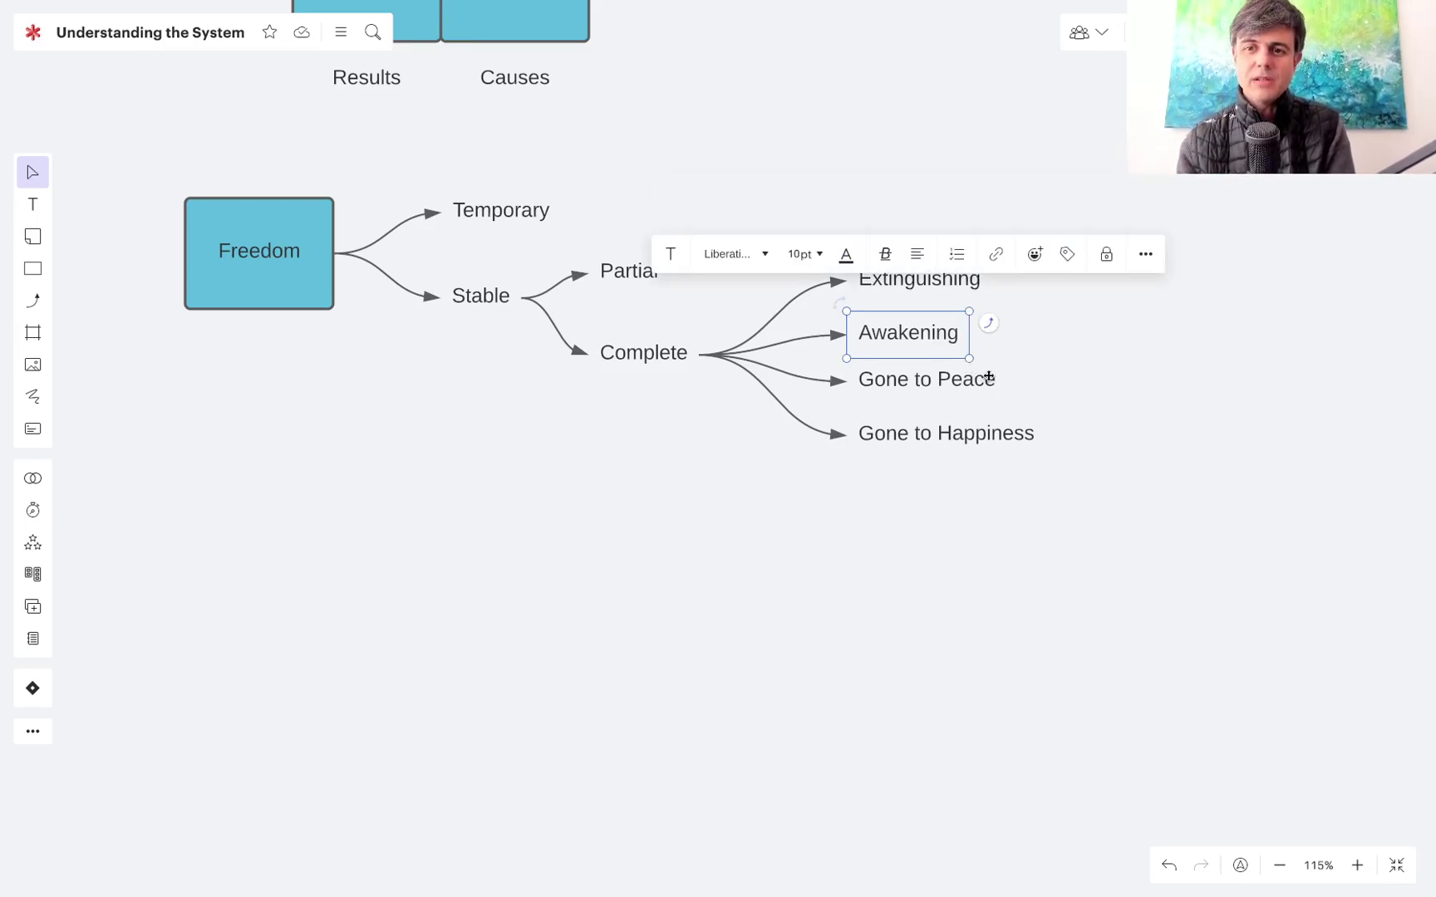
pyautogui.click(1076, 356)
pyautogui.click(942, 336)
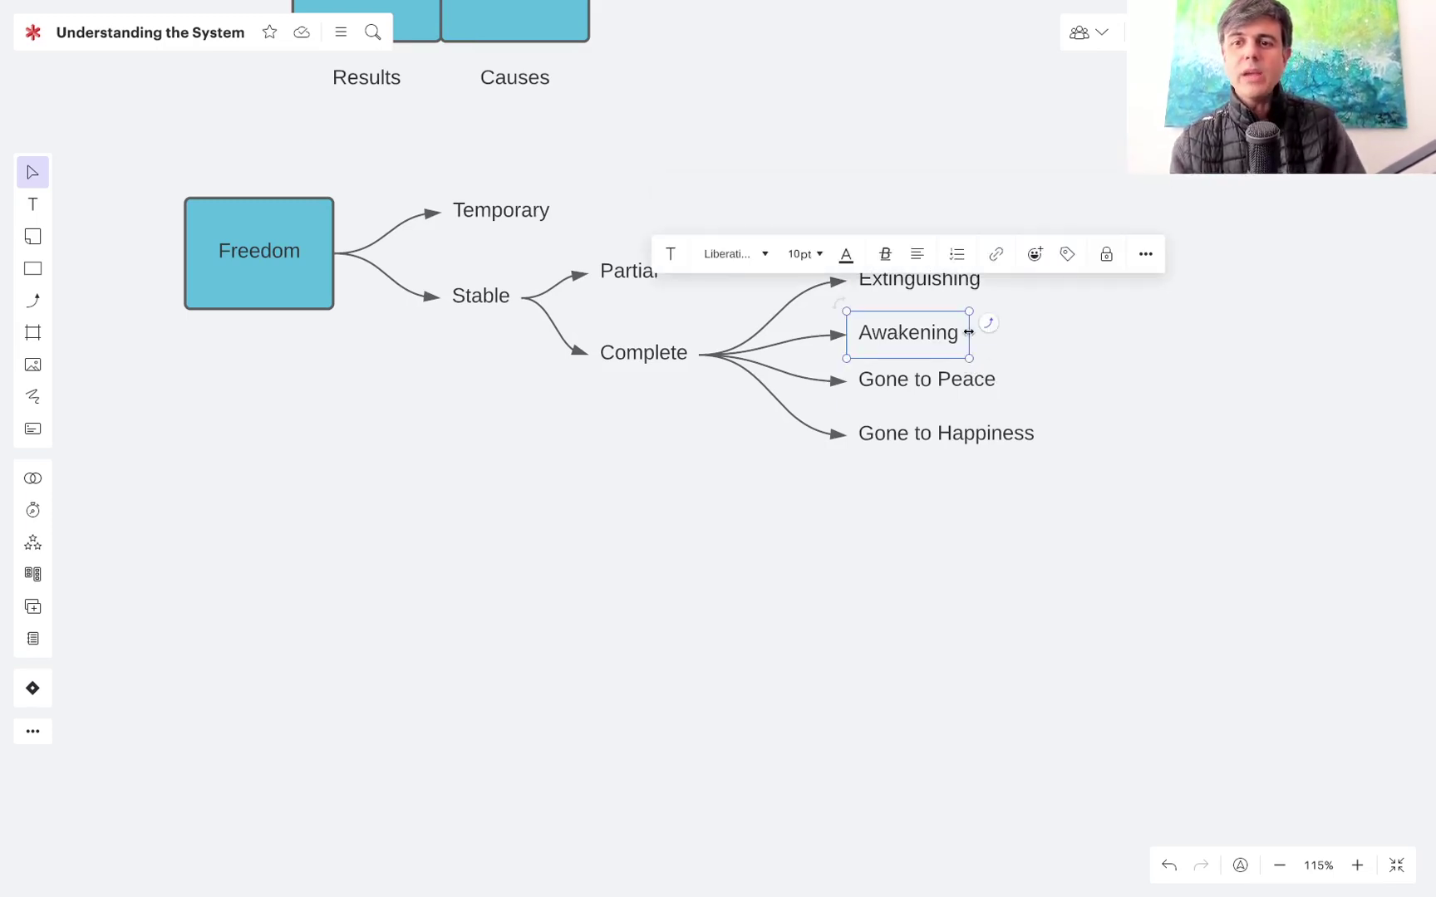
pyautogui.moveTo(969, 331); pyautogui.dragTo(1135, 334)
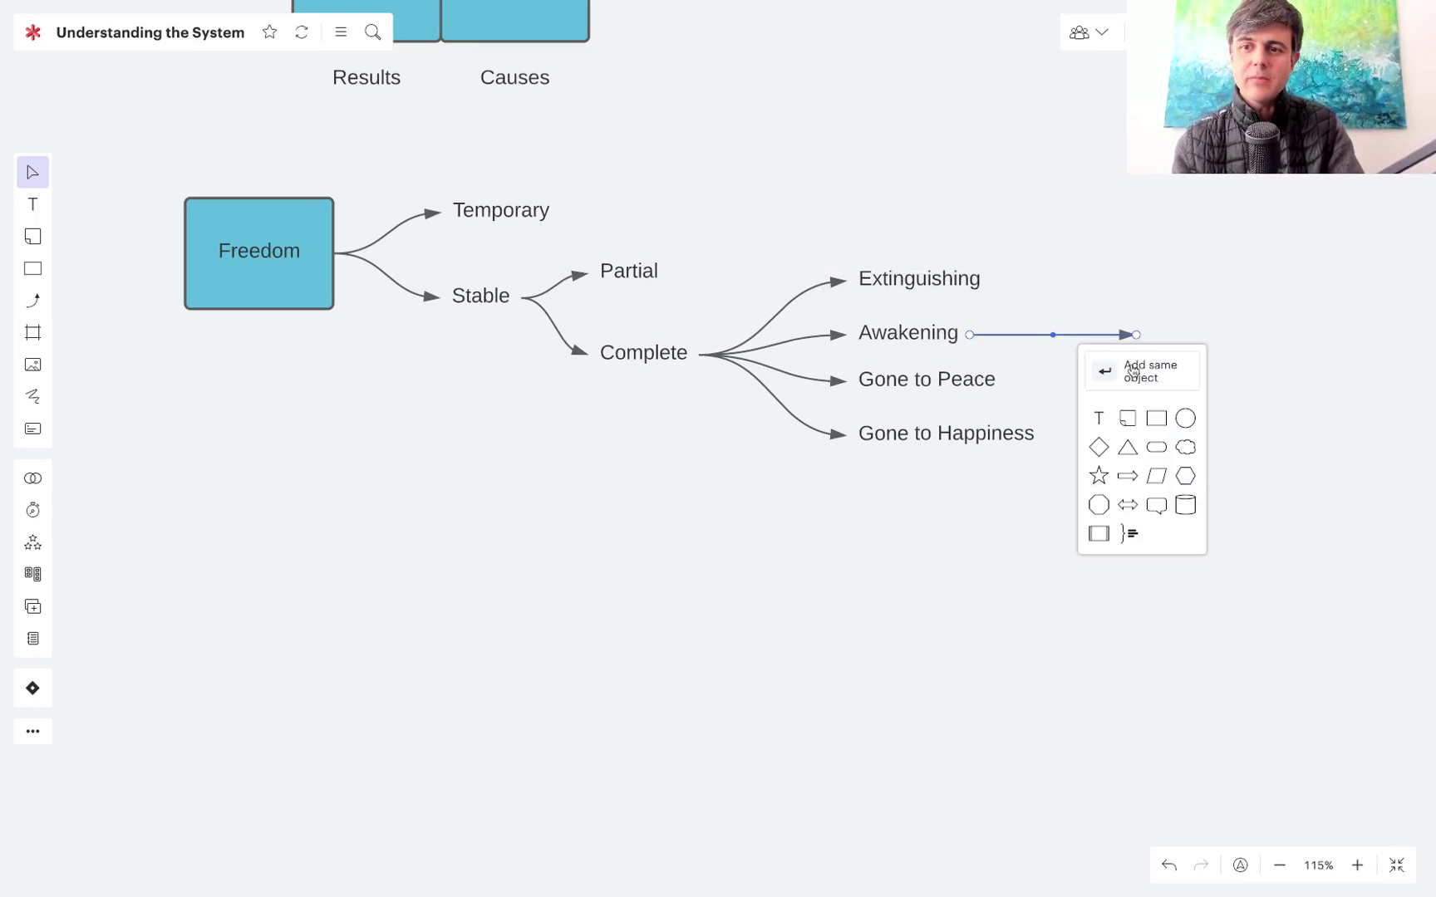
pyautogui.click(1143, 371)
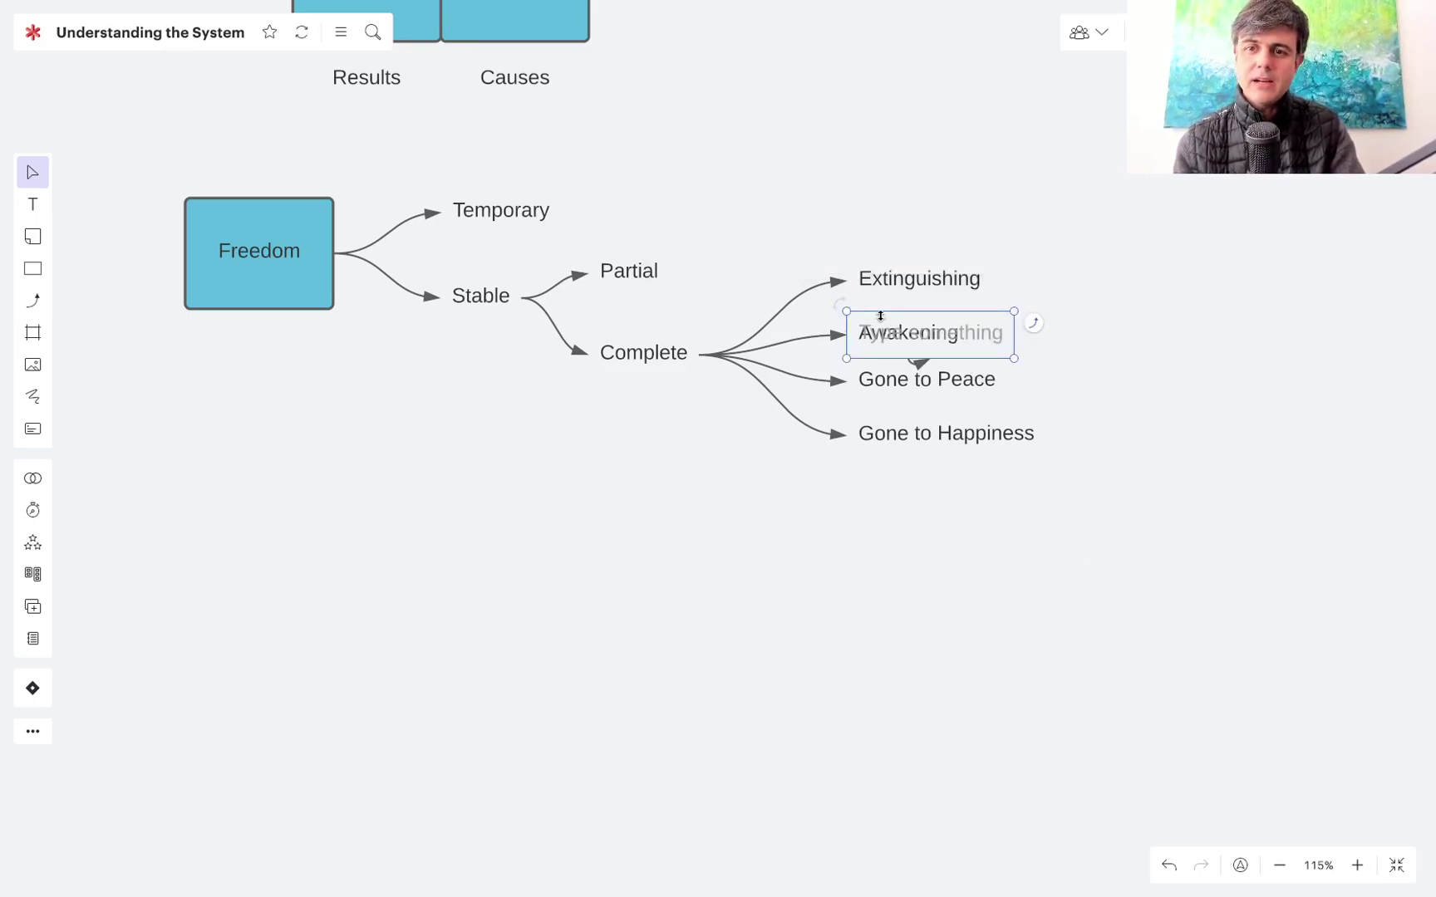
pyautogui.moveTo(881, 316); pyautogui.dragTo(1155, 328)
# - Type 'Awakened One (Buddha)' in the label, with '(Buddha)' on a second line
pyautogui.click(1155, 328)
pyautogui.write('Awak')
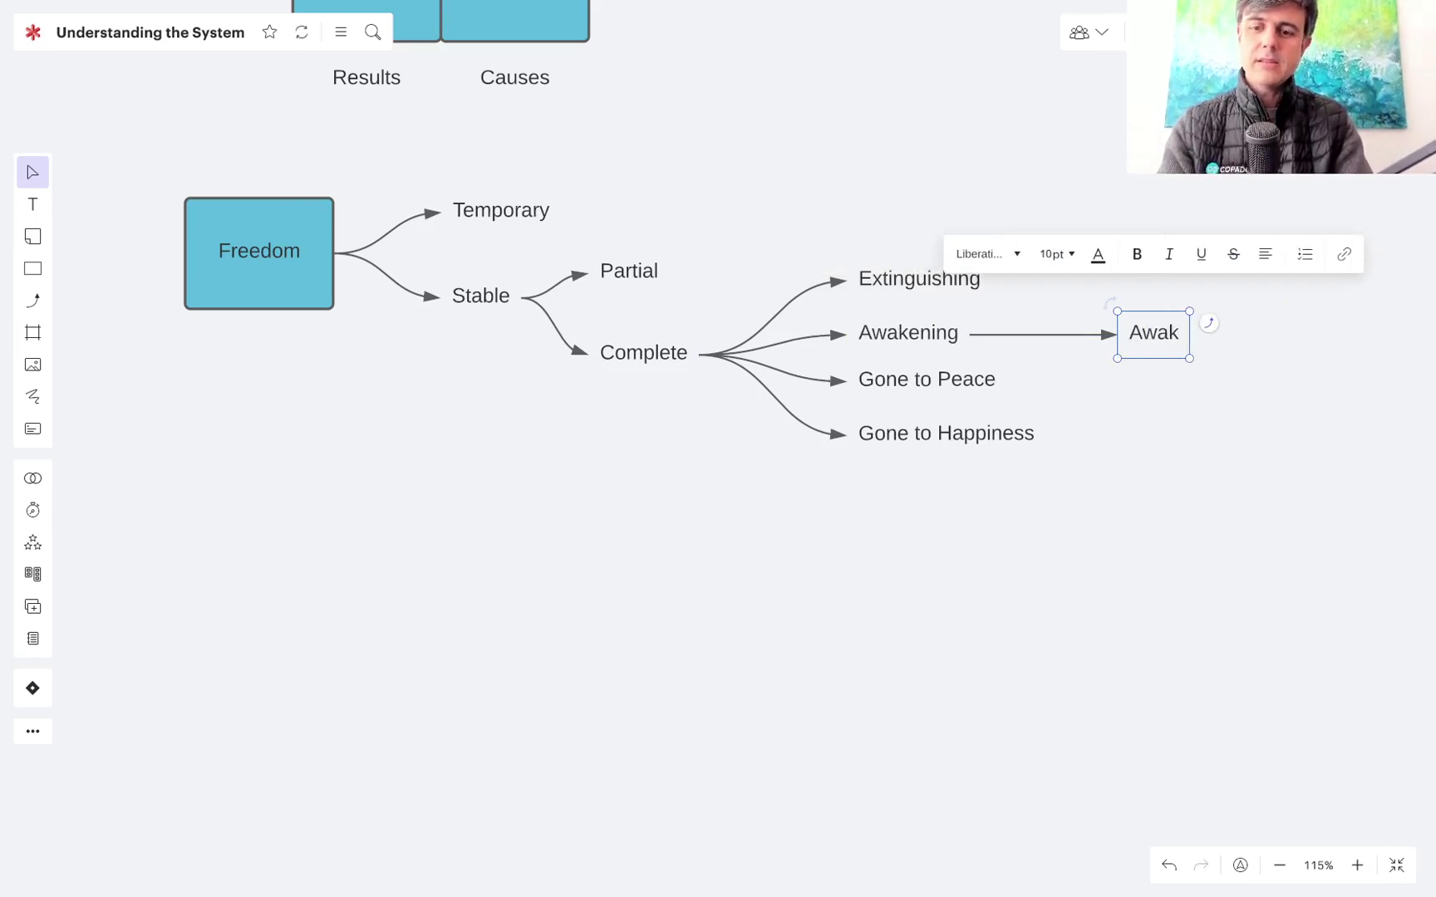
pyautogui.write('ened One')
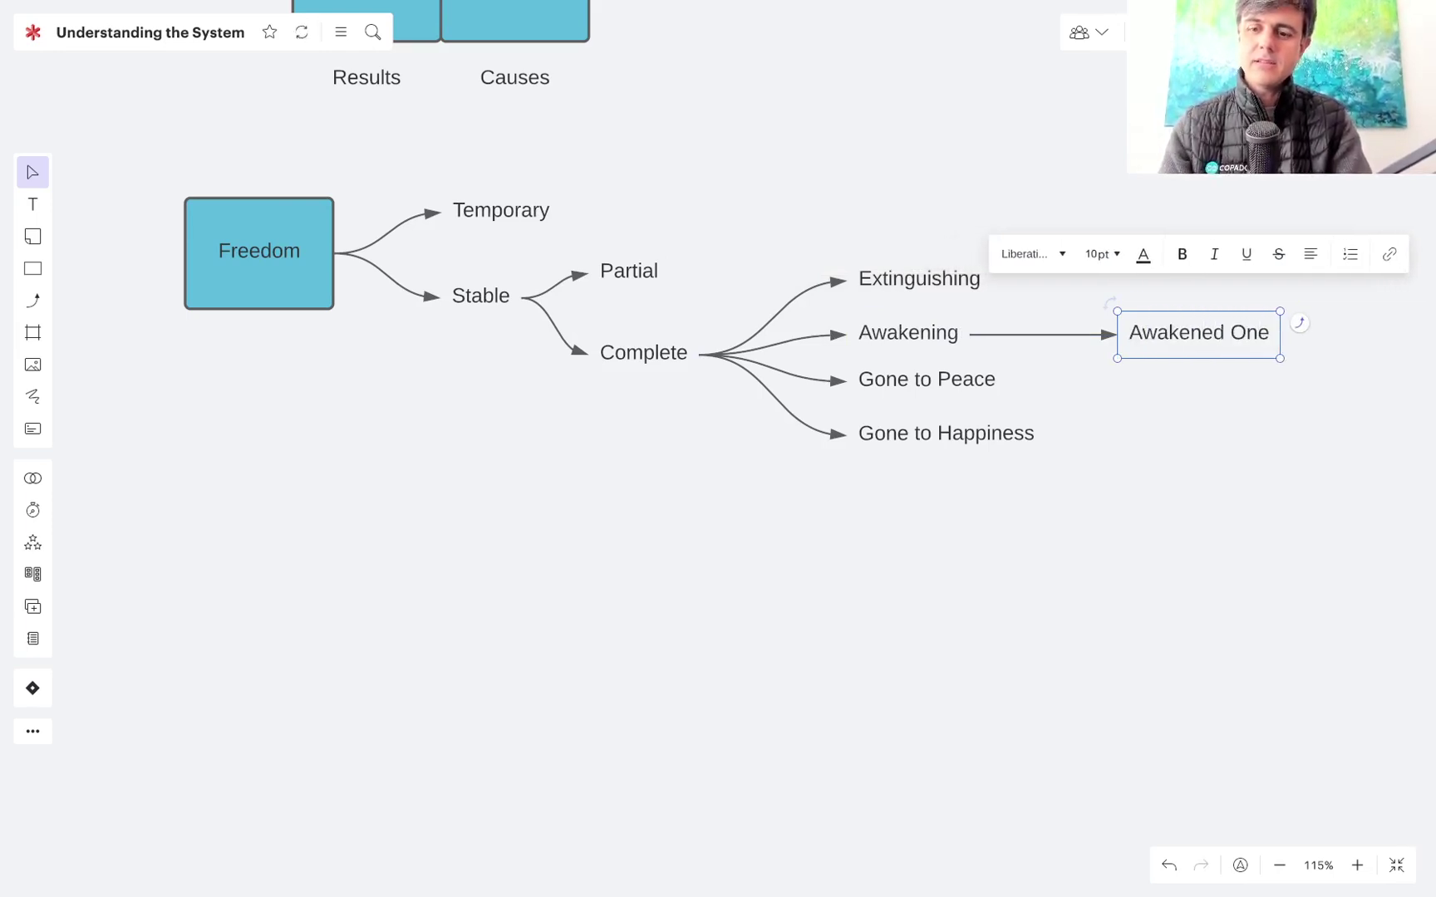
pyautogui.write(' (Buddhi')
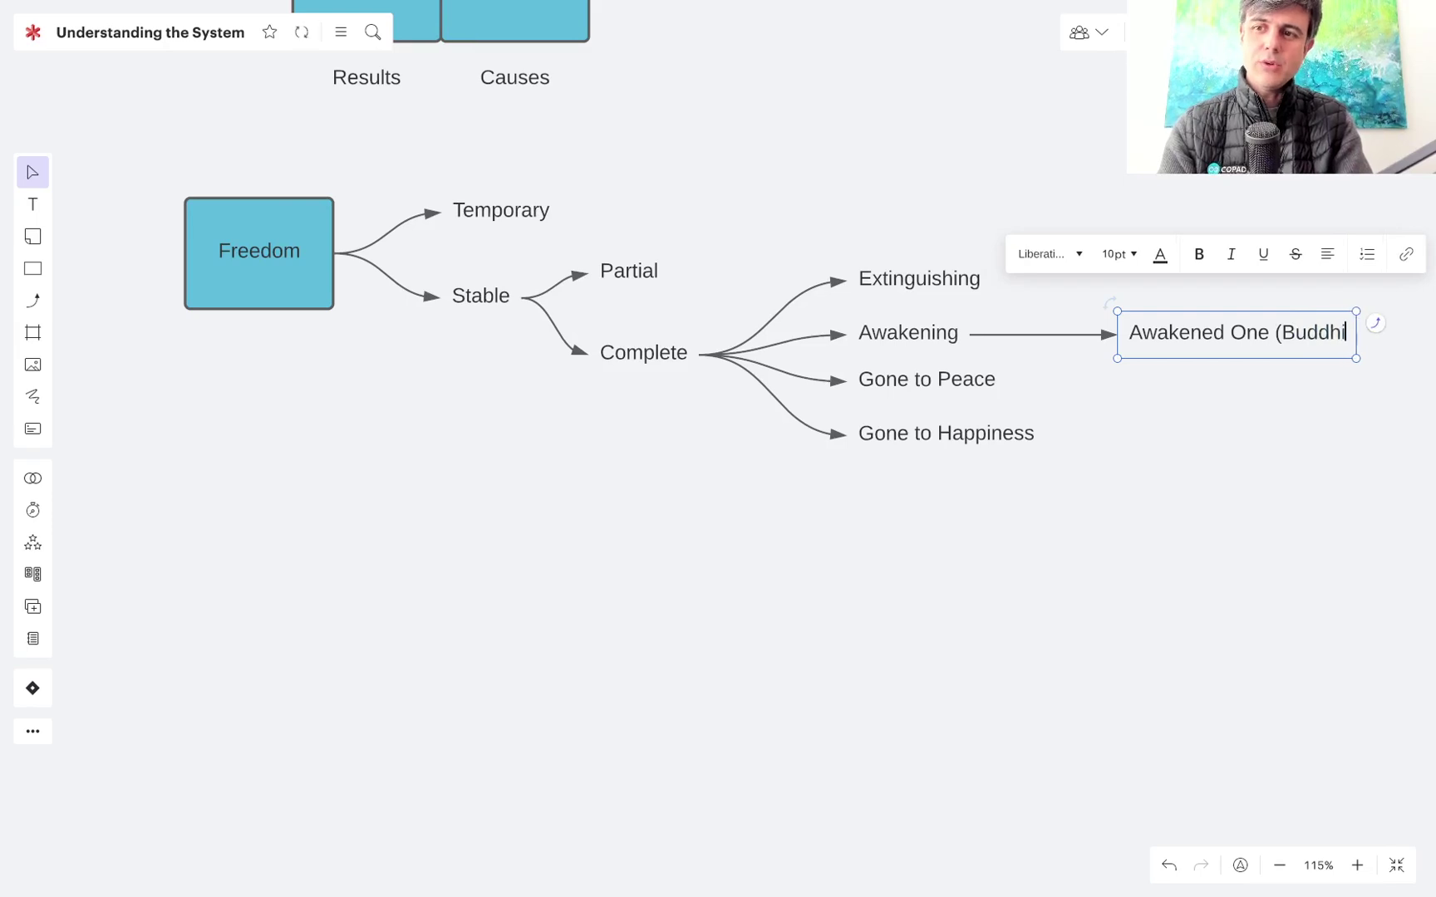
pyautogui.press('BackSpace')
pyautogui.write('a)')
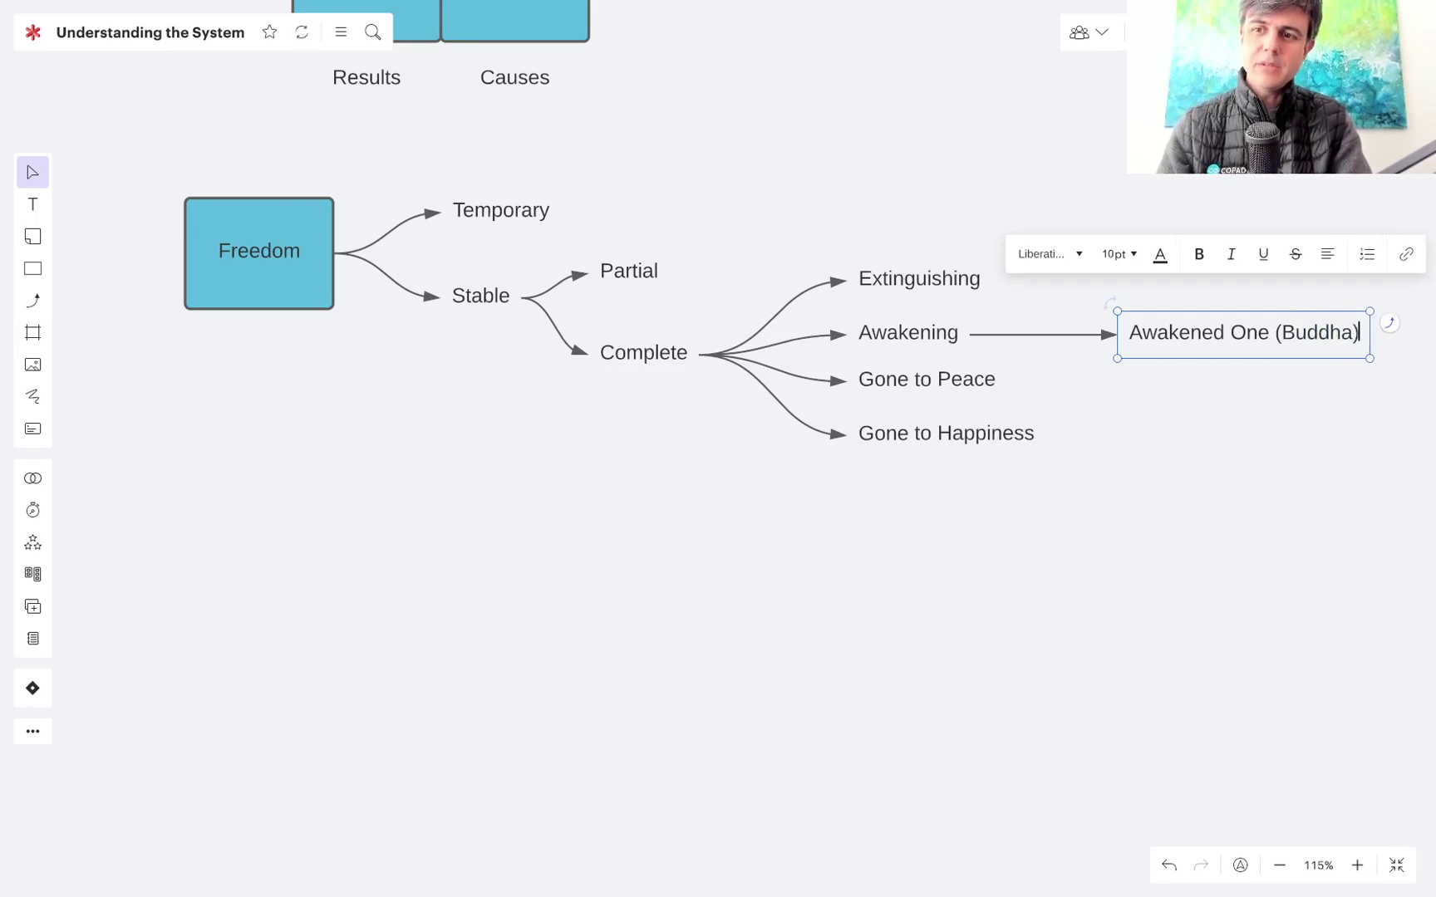
pyautogui.hotkey('alt', 'Left')
pyautogui.hotkey('alt', 'Left')
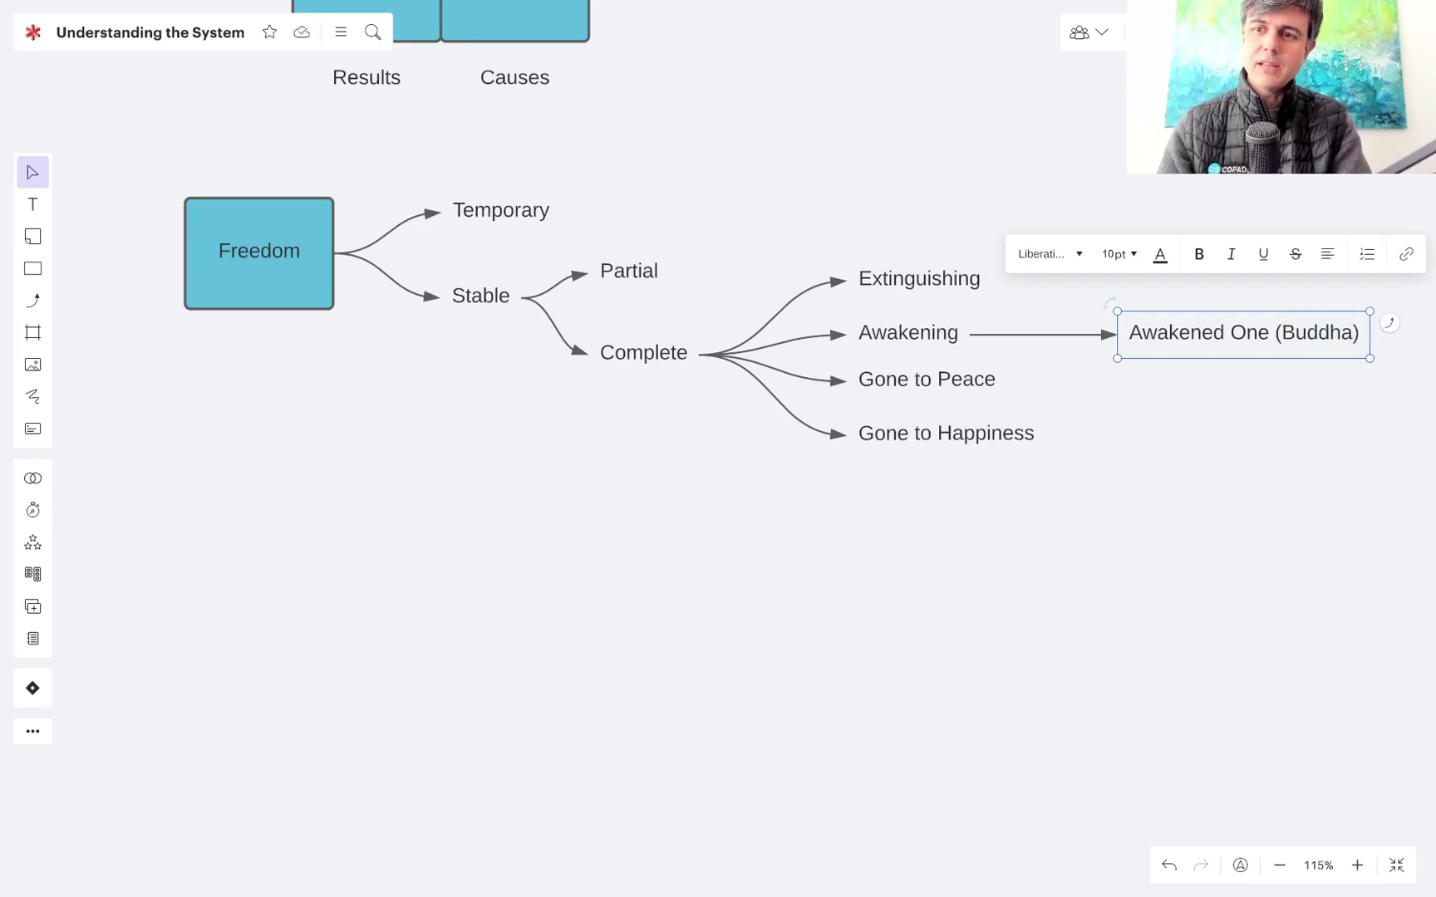
pyautogui.press('Return')
# - Add a second line 'Bodhi' under the Awakening label
pyautogui.doubleClick(955, 331)
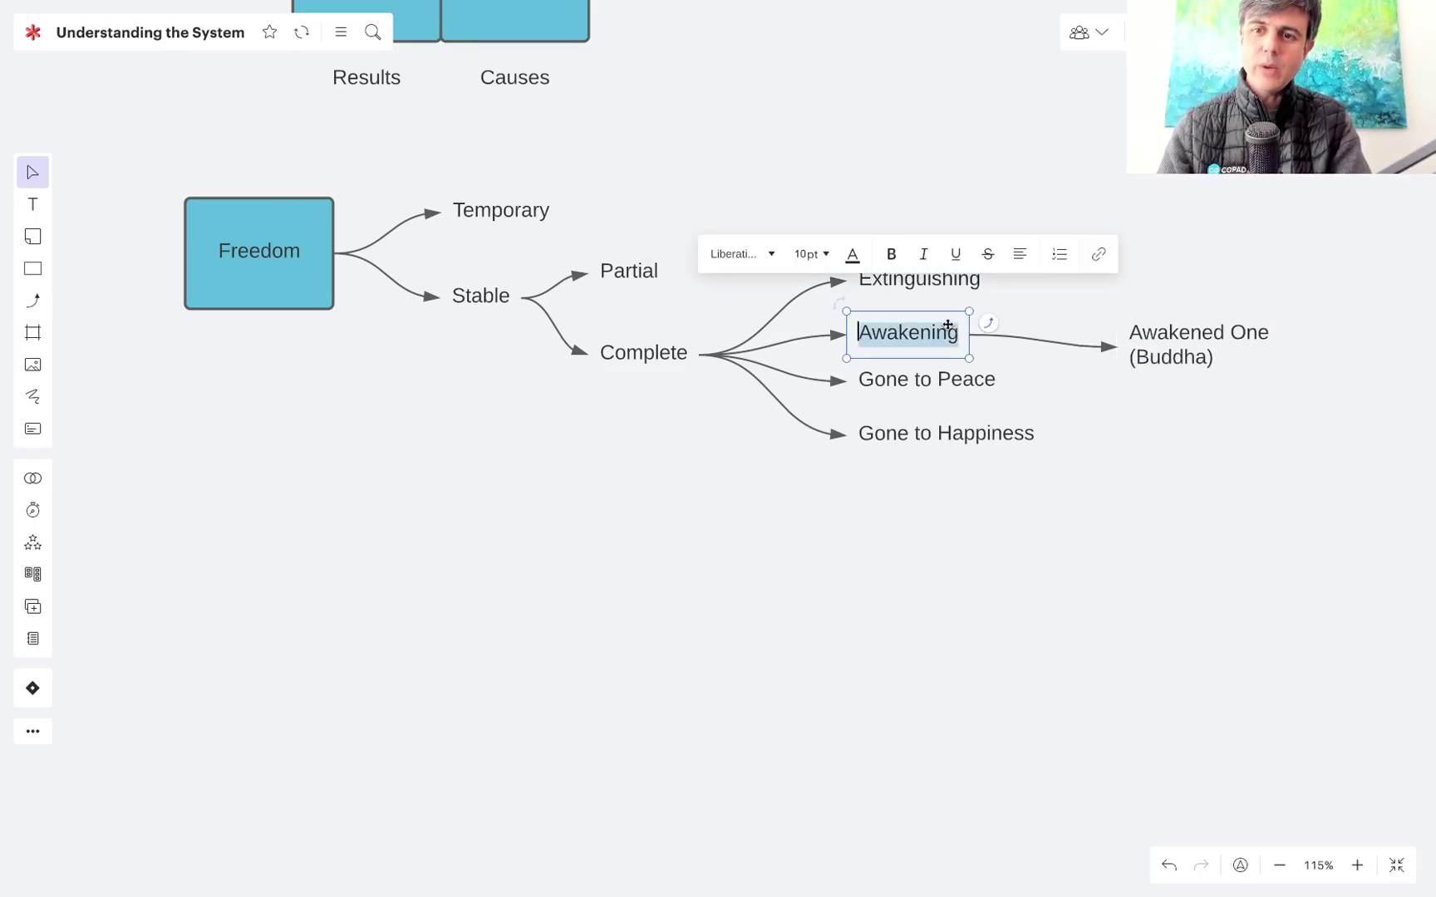
pyautogui.click(957, 331)
pyautogui.press('Return')
pyautogui.write('Bodhi')
# - Move Gone to Peace and Gone to Happiness down below Awakening
pyautogui.click(989, 381)
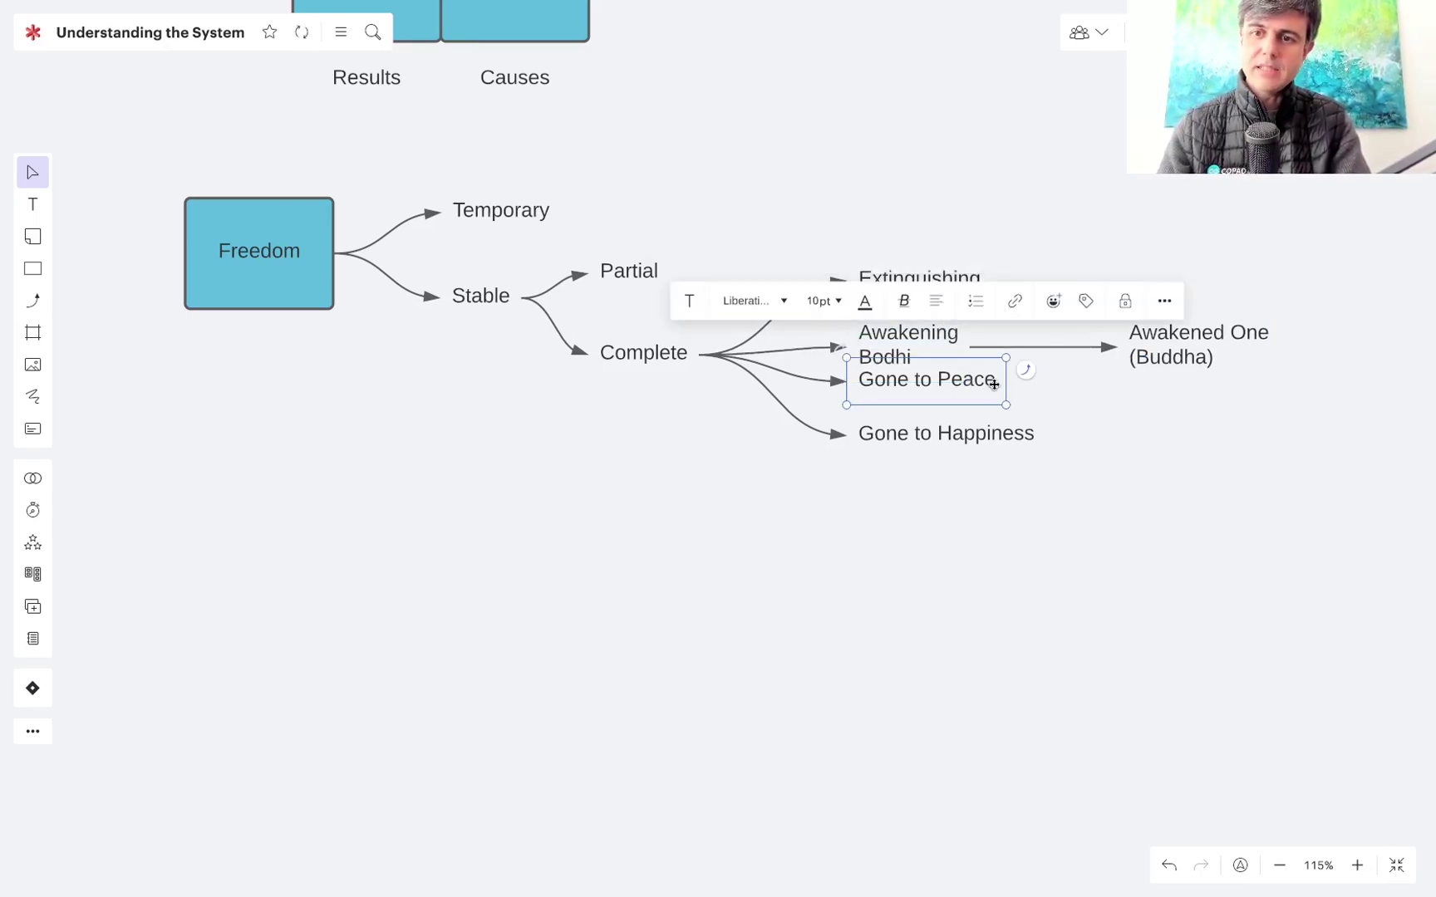
pyautogui.moveTo(989, 381); pyautogui.dragTo(987, 474)
pyautogui.click(1183, 481)
# - Wrap the second line in brackets so the label reads 'Awakening (Bodhi)'
pyautogui.click(894, 355)
pyautogui.doubleClick(894, 356)
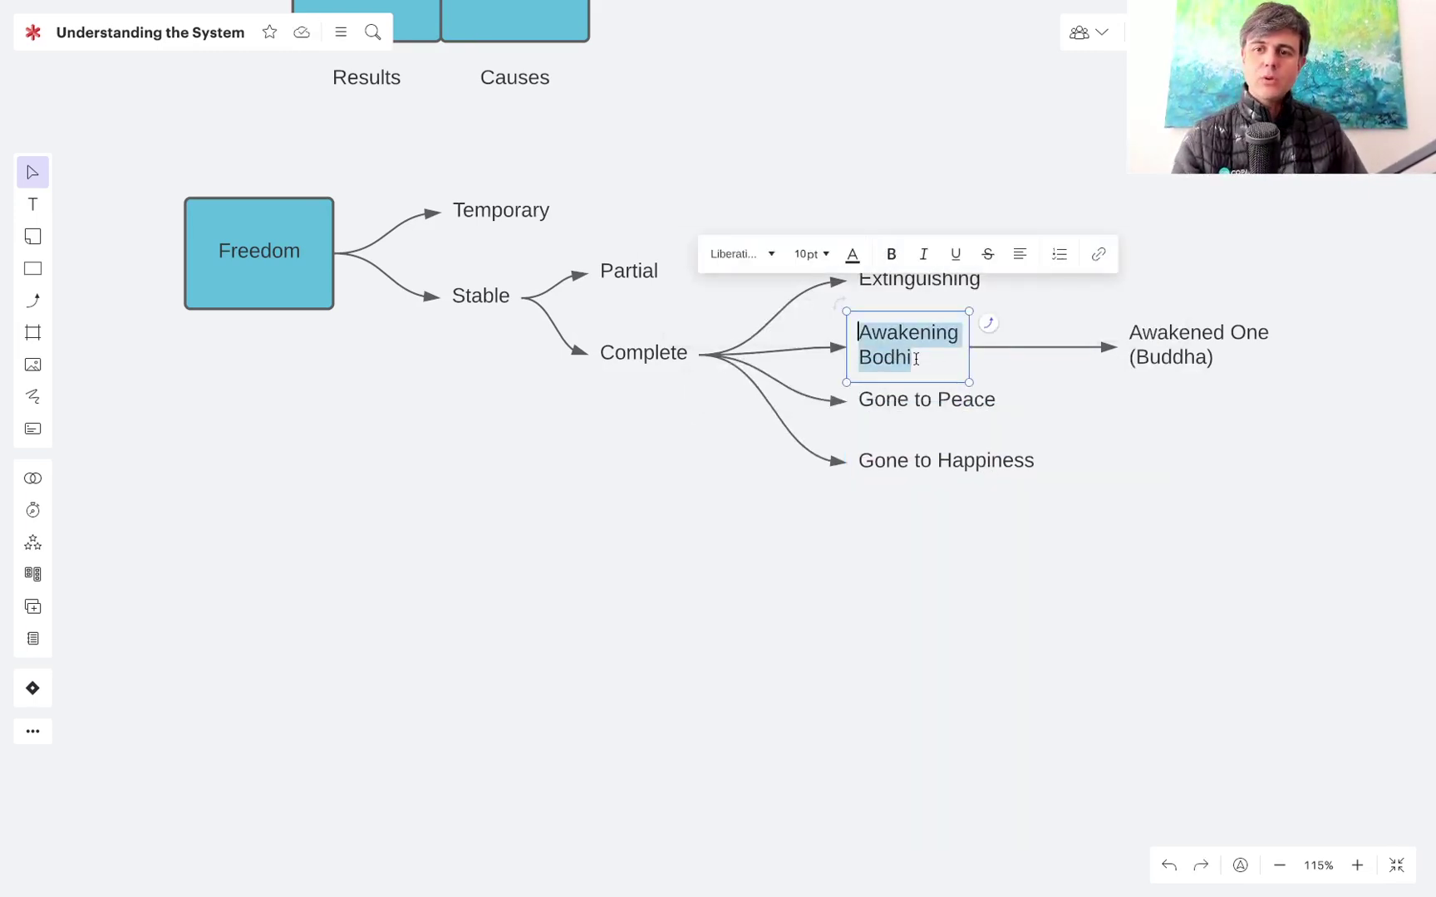
pyautogui.click(918, 359)
pyautogui.write(')')
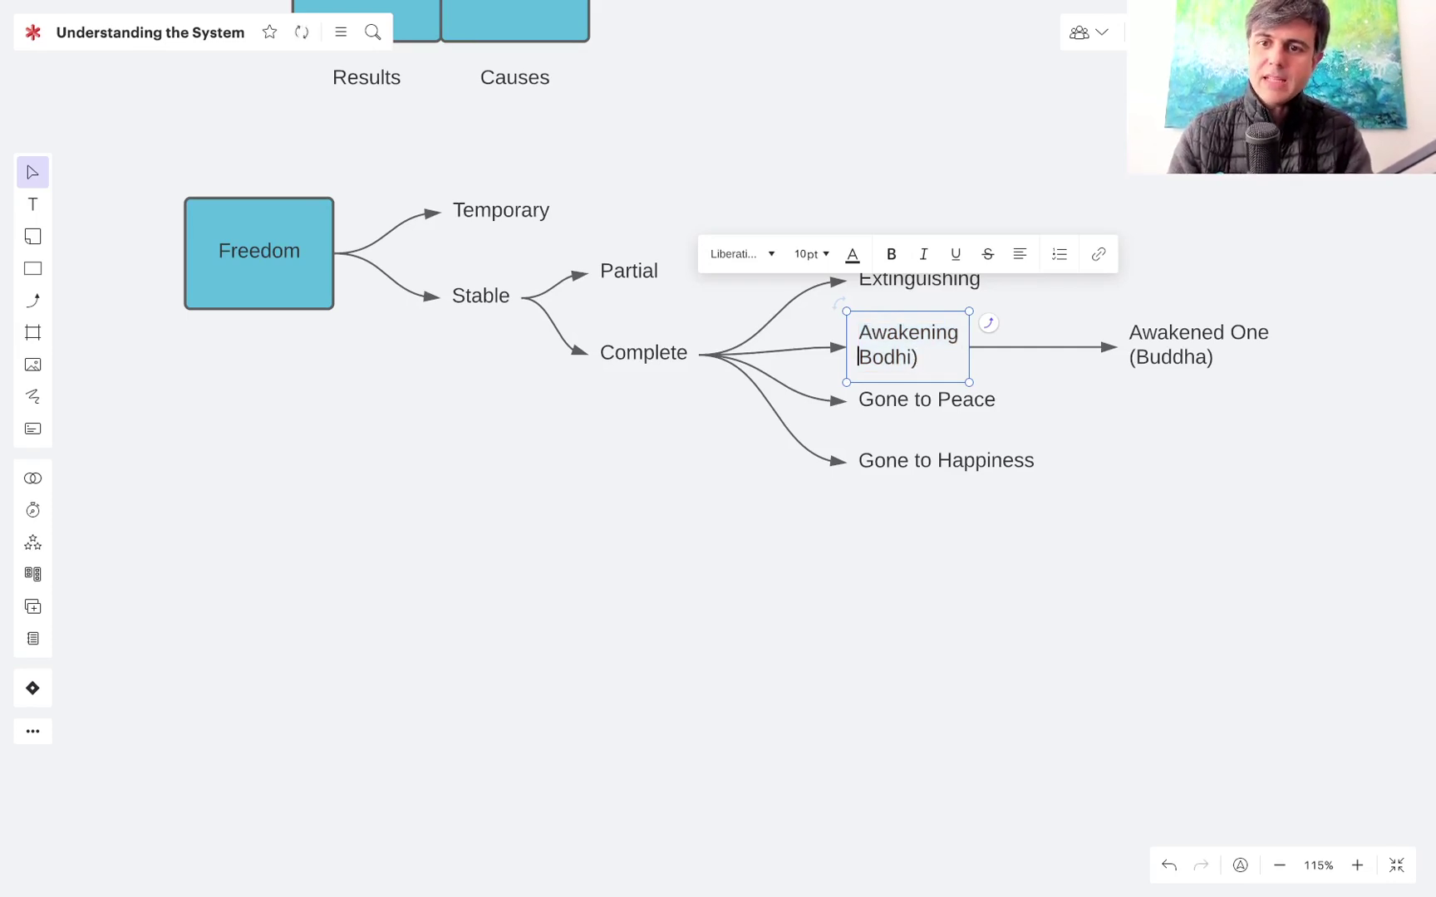
pyautogui.write('(')
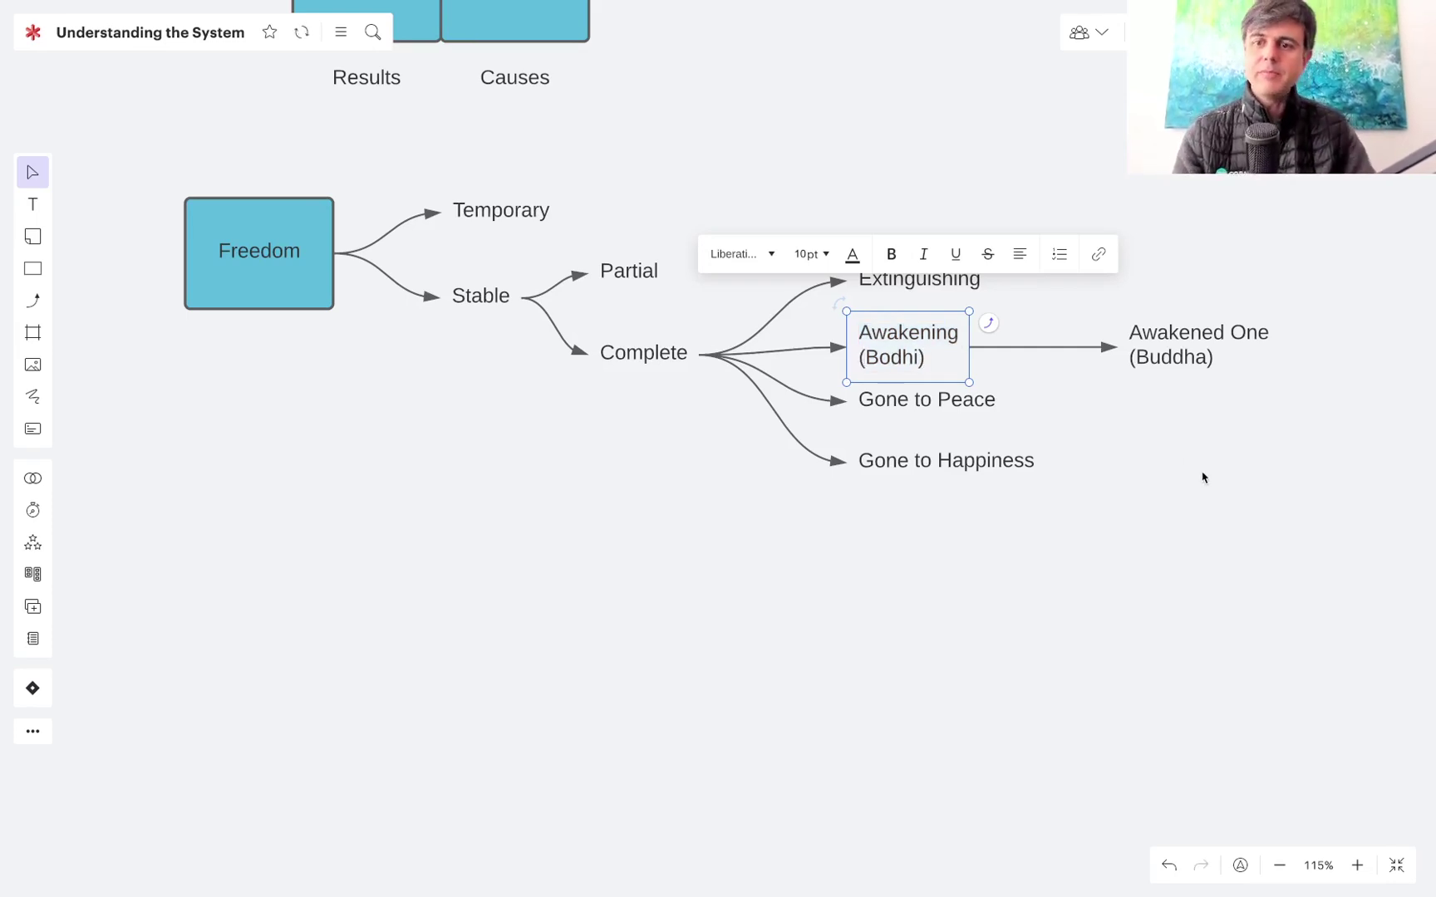
pyautogui.click(1206, 481)
pyautogui.click(1202, 359)
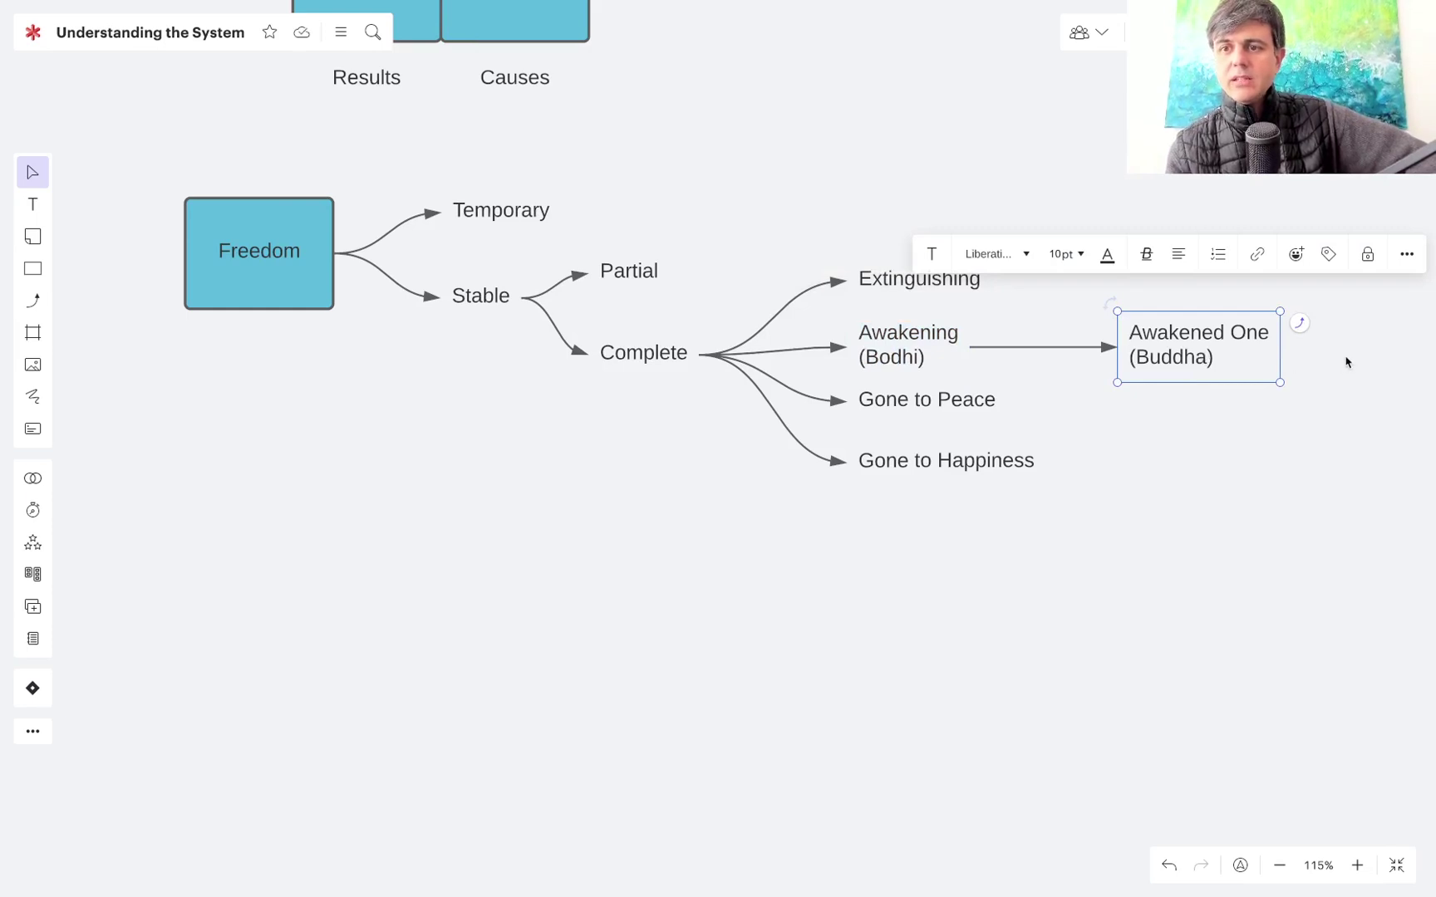
# - Slide the Physical Pain (Just a Feeling) box left to align directly above Mental Pain
pyautogui.scroll(10, 1342, 359)
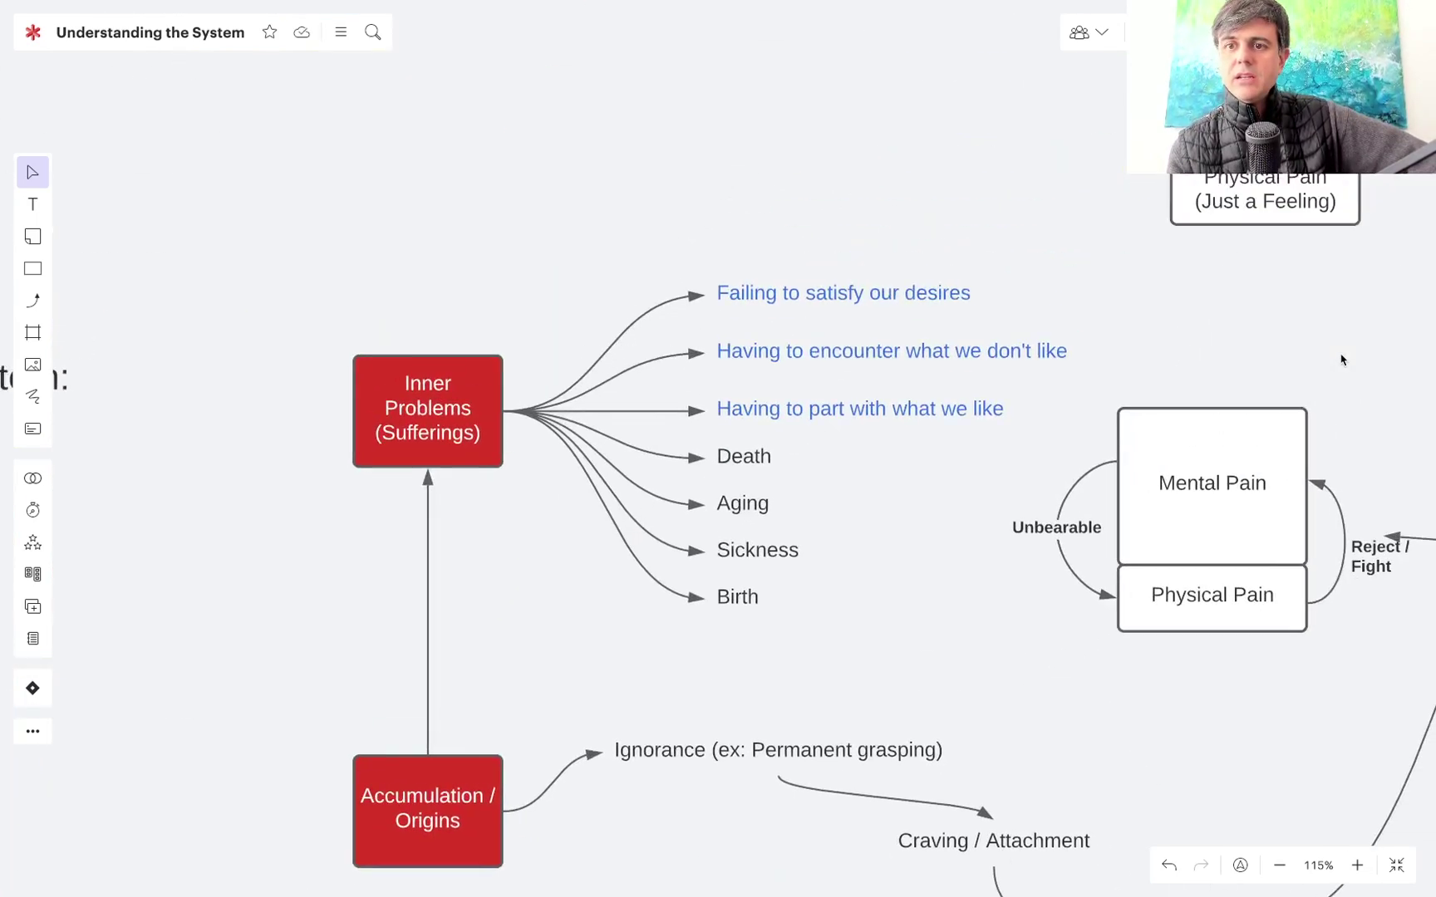
pyautogui.click(1264, 471)
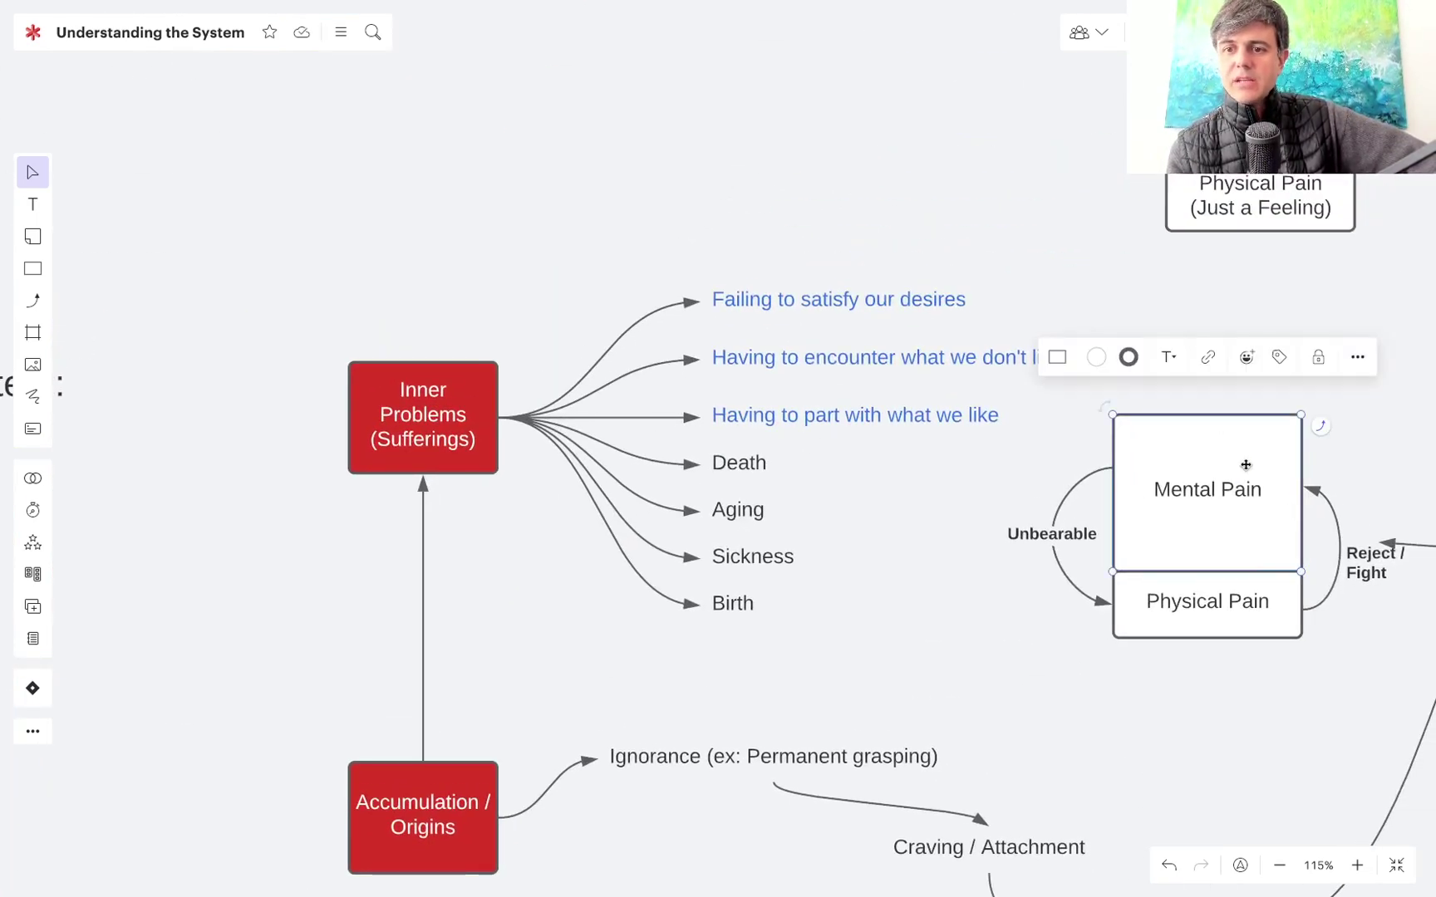
pyautogui.moveTo(1260, 208); pyautogui.dragTo(1206, 199)
pyautogui.scroll(-5, 718, 465)
pyautogui.hscroll(-3, 718, 465)
pyautogui.scroll(-8, 718, 465)
pyautogui.hscroll(-4, 718, 466)
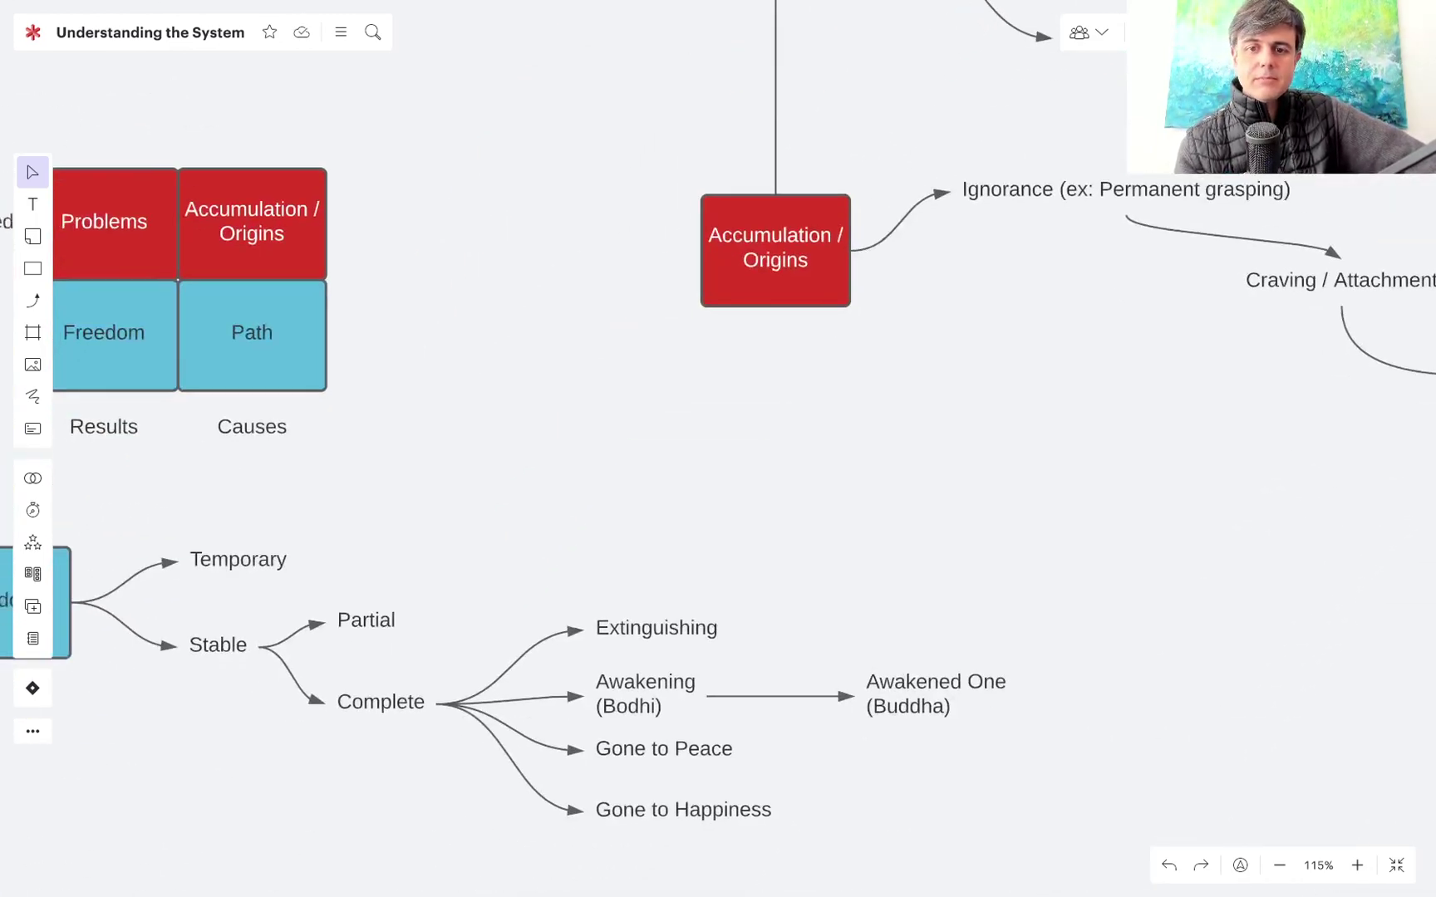